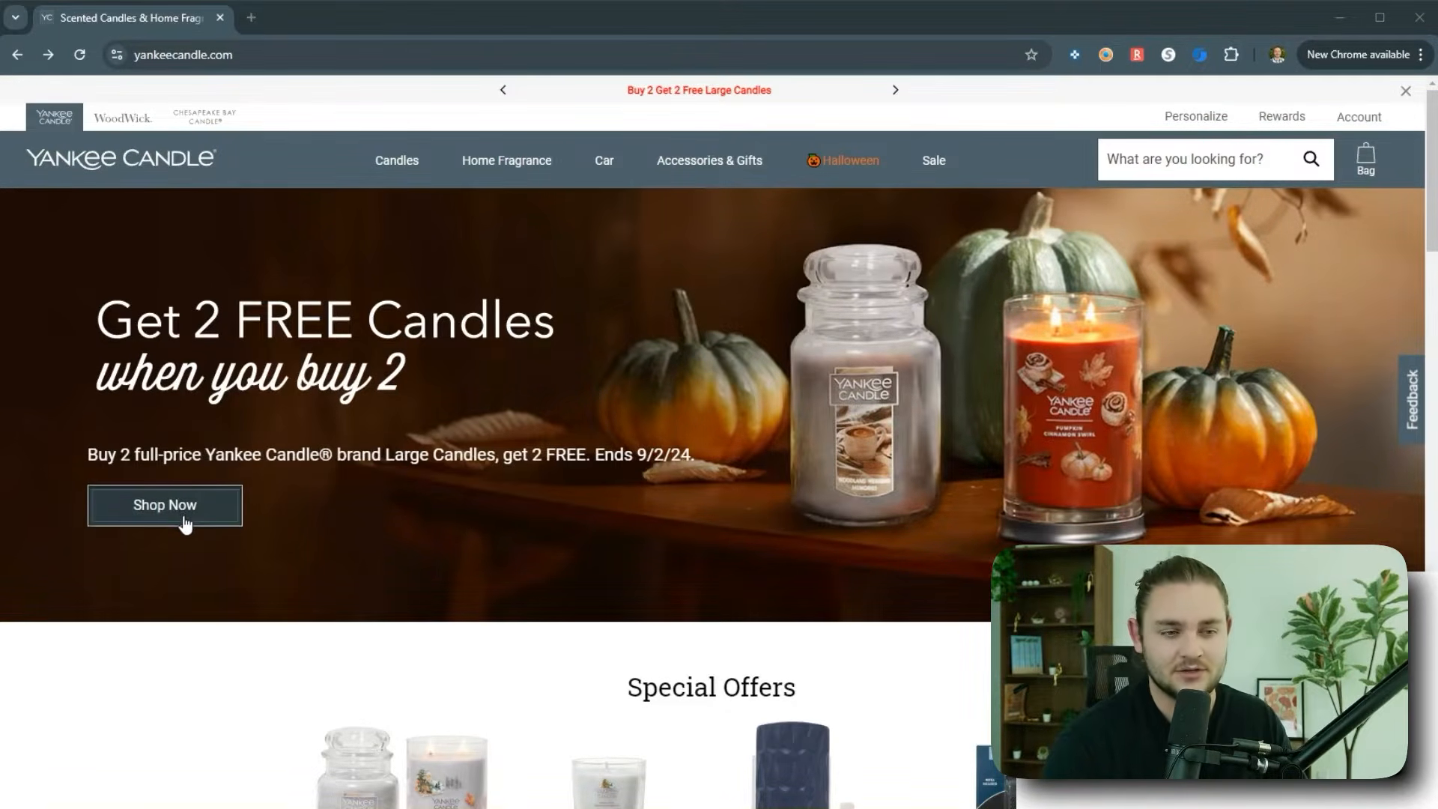
Step: Open the Get 2 FREE Candles offer and browse the full-price large candles included in it
left_click(185, 523)
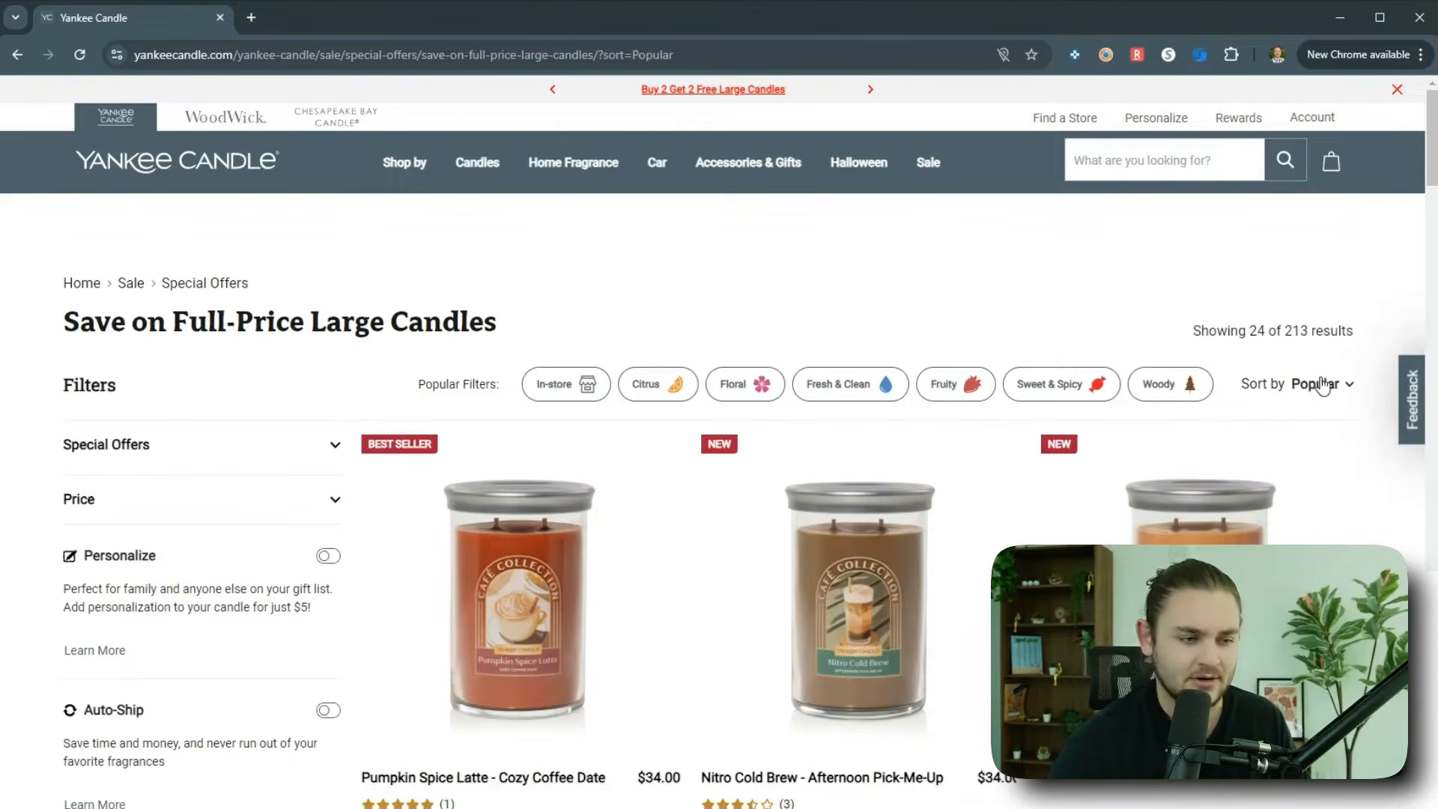
scroll(1322, 386, "down", 10)
scroll(907, 390, "down", 5)
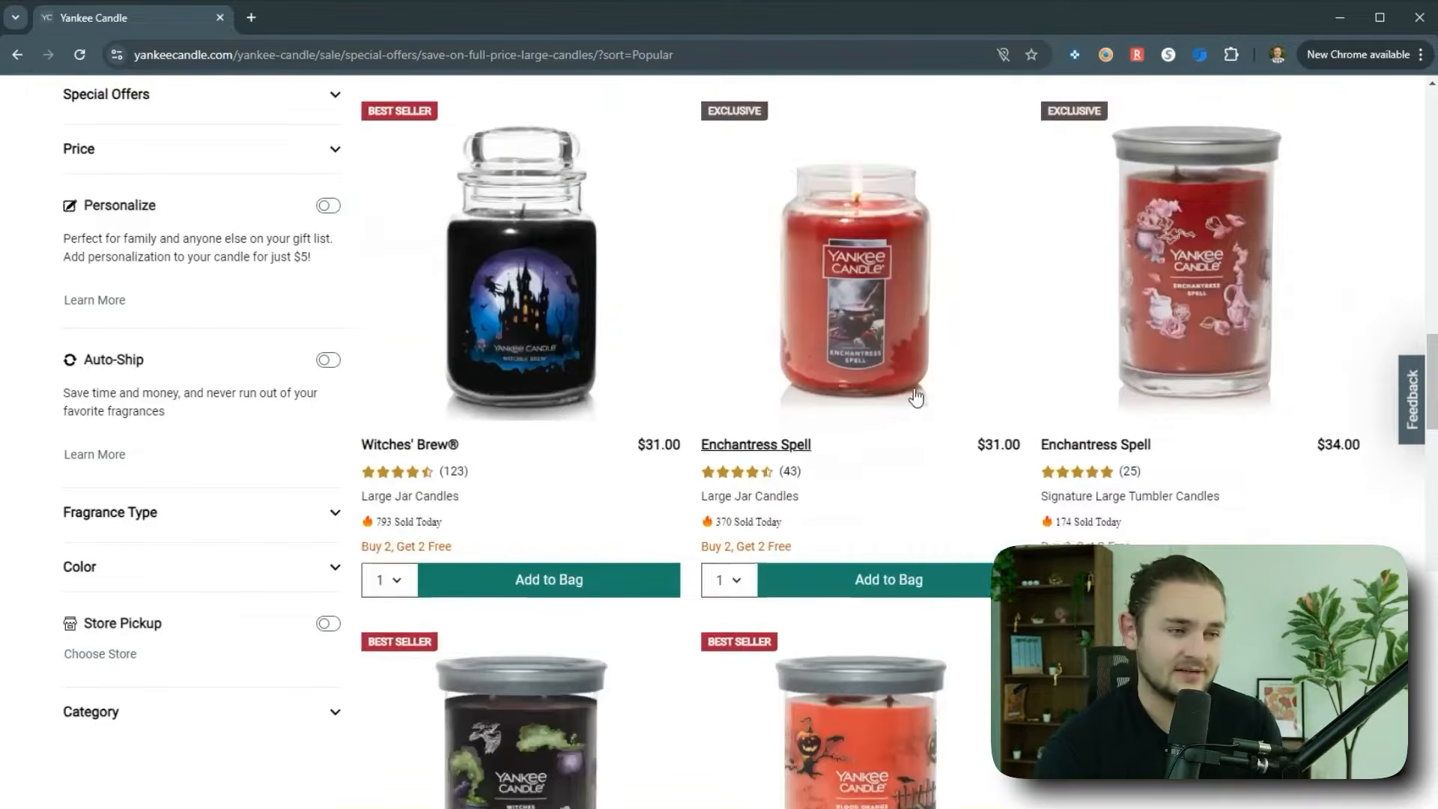
scroll(934, 411, "up", 15)
scroll(934, 411, "down", 5)
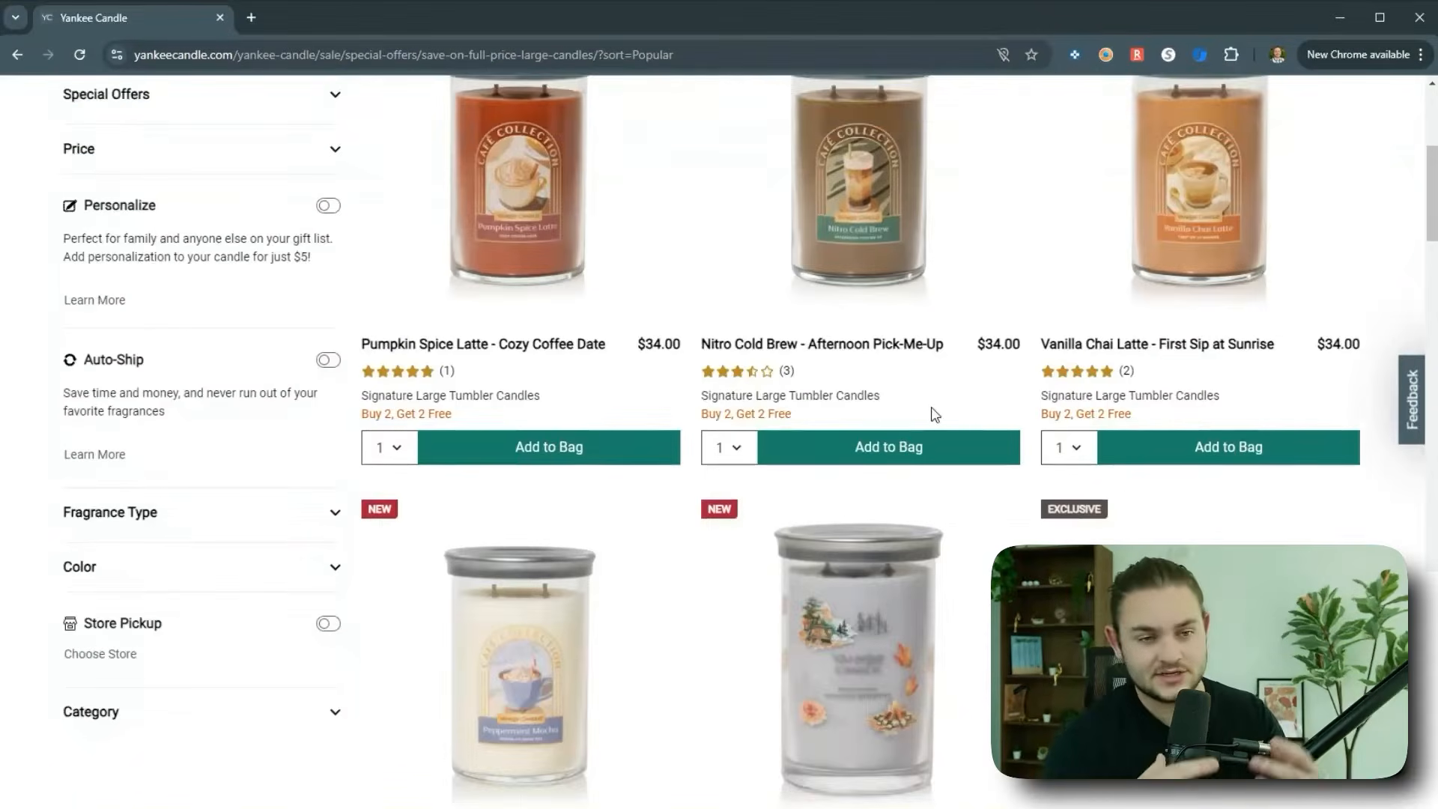
Step: Open the Pumpkin Spice Latte, Woodland Weekend Memories and large jar Enchantress Spell product pages in separate background tabs
scroll(934, 414, "up", 3)
middle_click(651, 492)
scroll(616, 427, "down", 5)
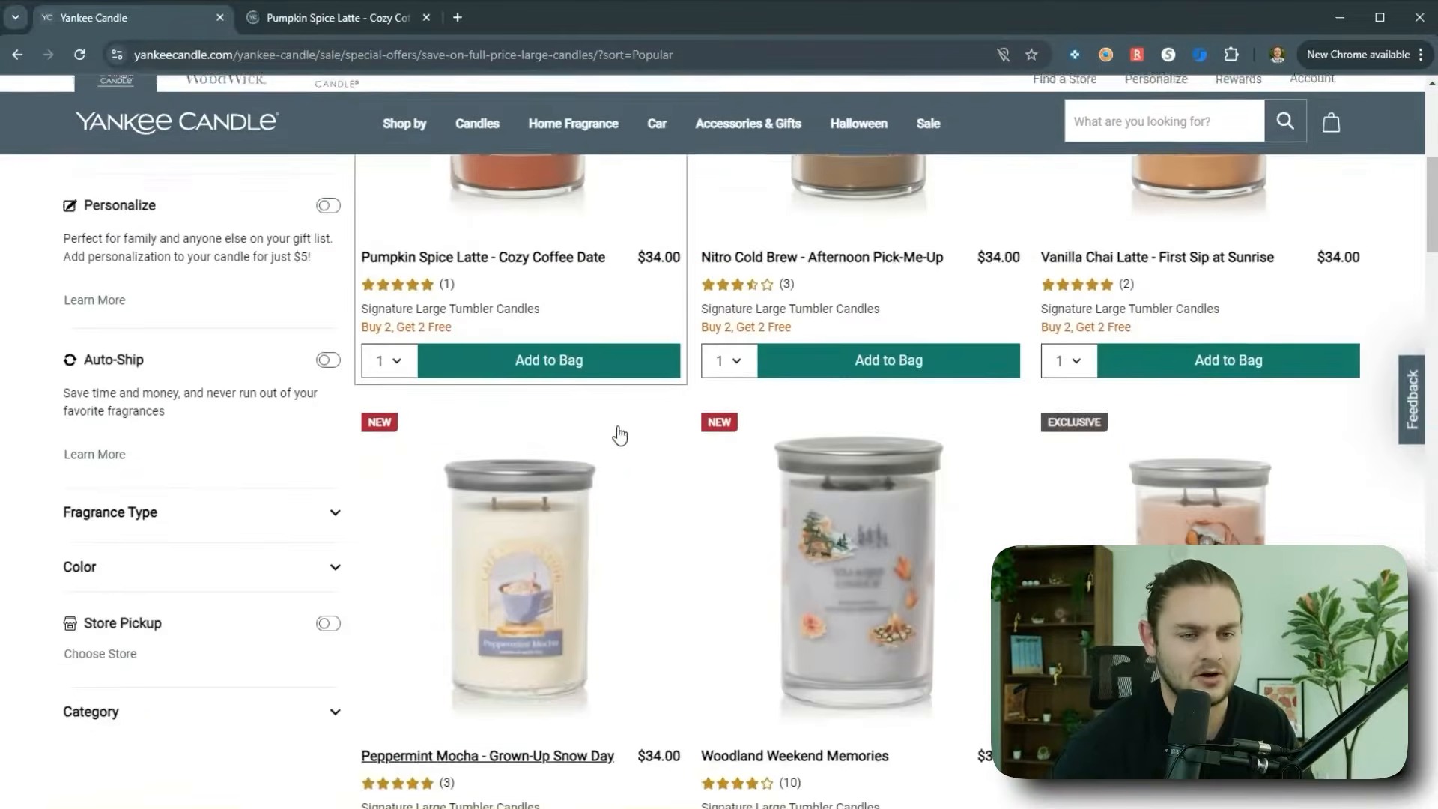
scroll(1098, 283, "up", 1)
scroll(861, 450, "down", 1)
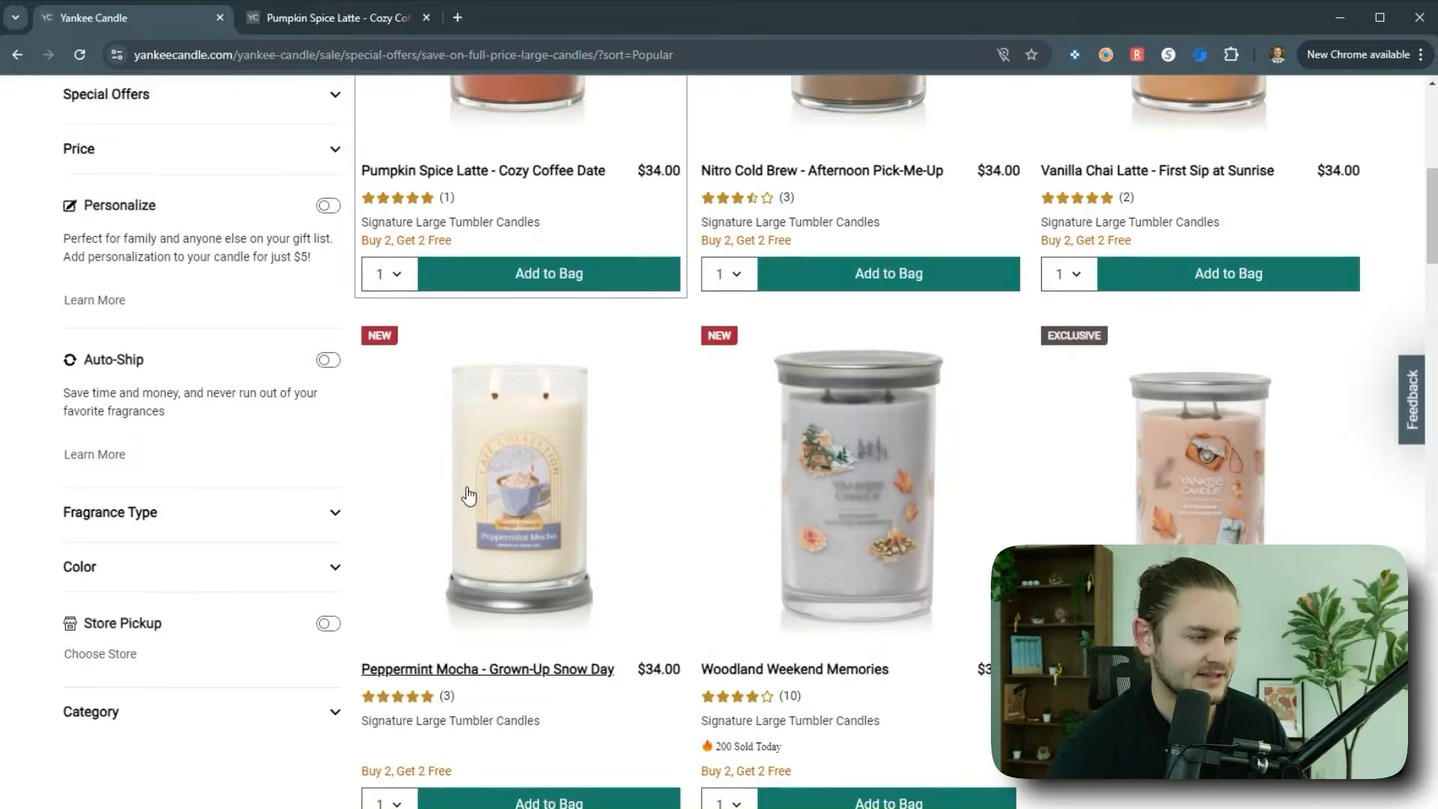
middle_click(936, 480)
scroll(899, 524, "down", 8)
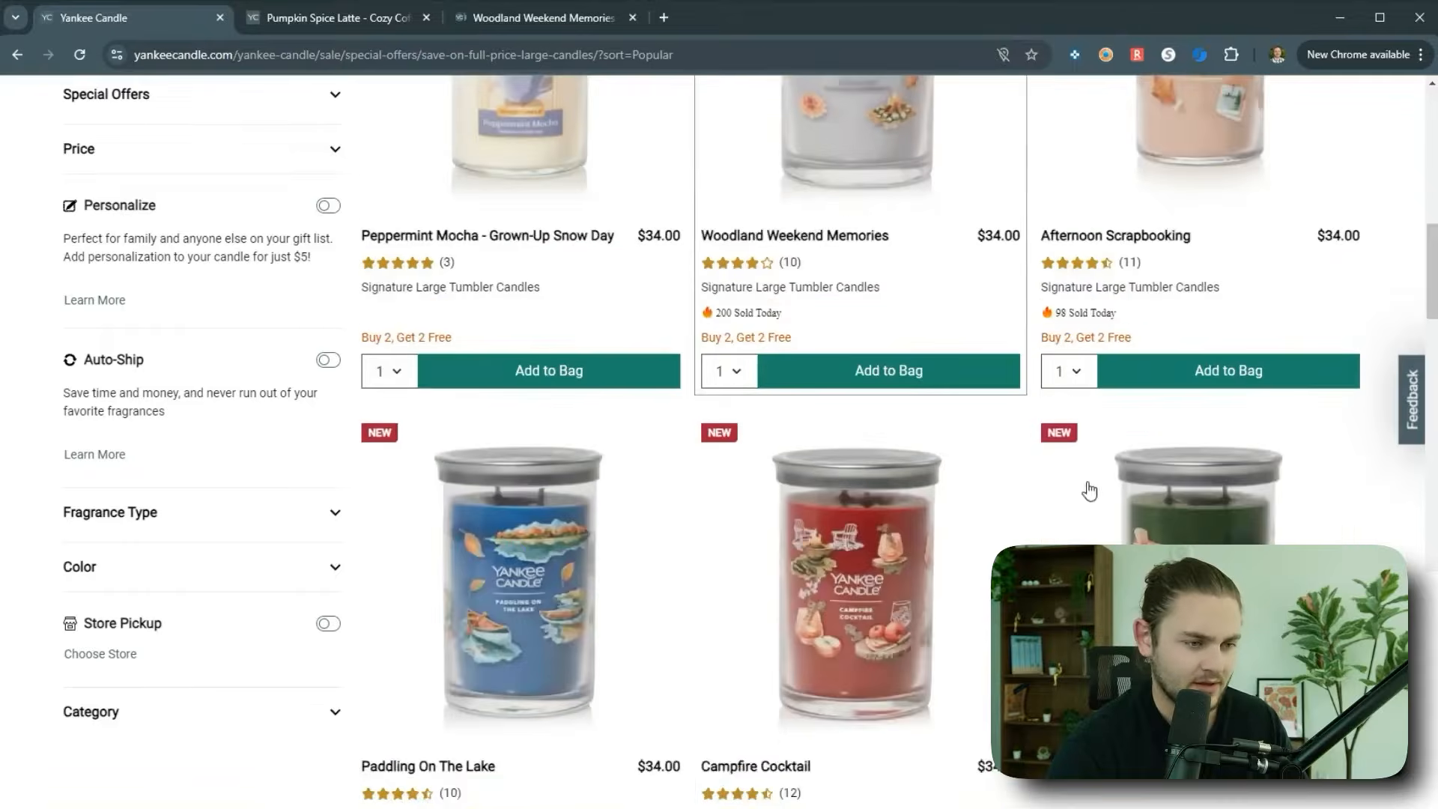
scroll(730, 577, "down", 5)
middle_click(995, 469)
scroll(553, 236, "down", 4)
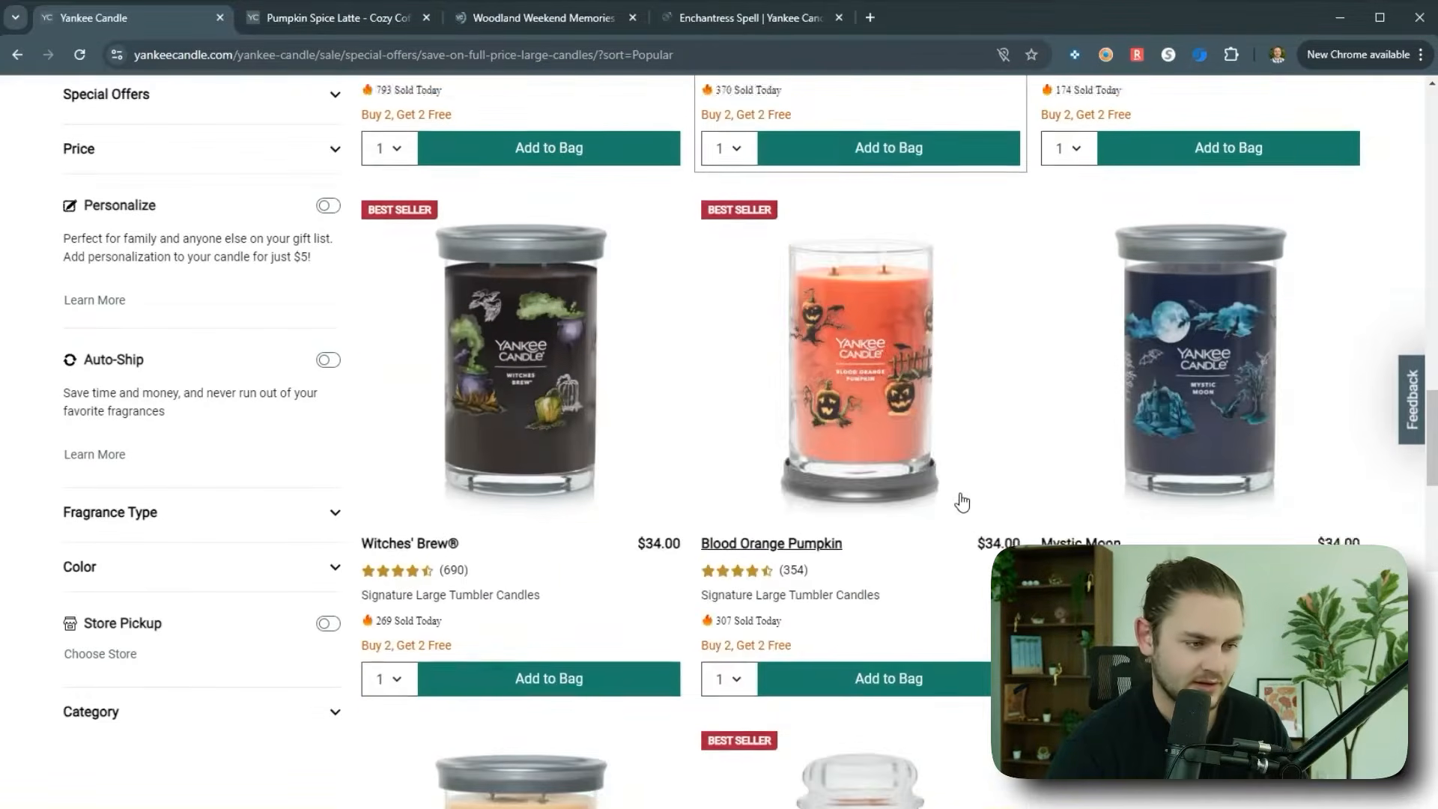
scroll(553, 236, "up", 1)
Step: Look up the Pumpkin Spice Latte - Cozy Coffee Date candle in SellerAmp and review the rank, max cost and offers of its matches
key("ctrl+Tab")
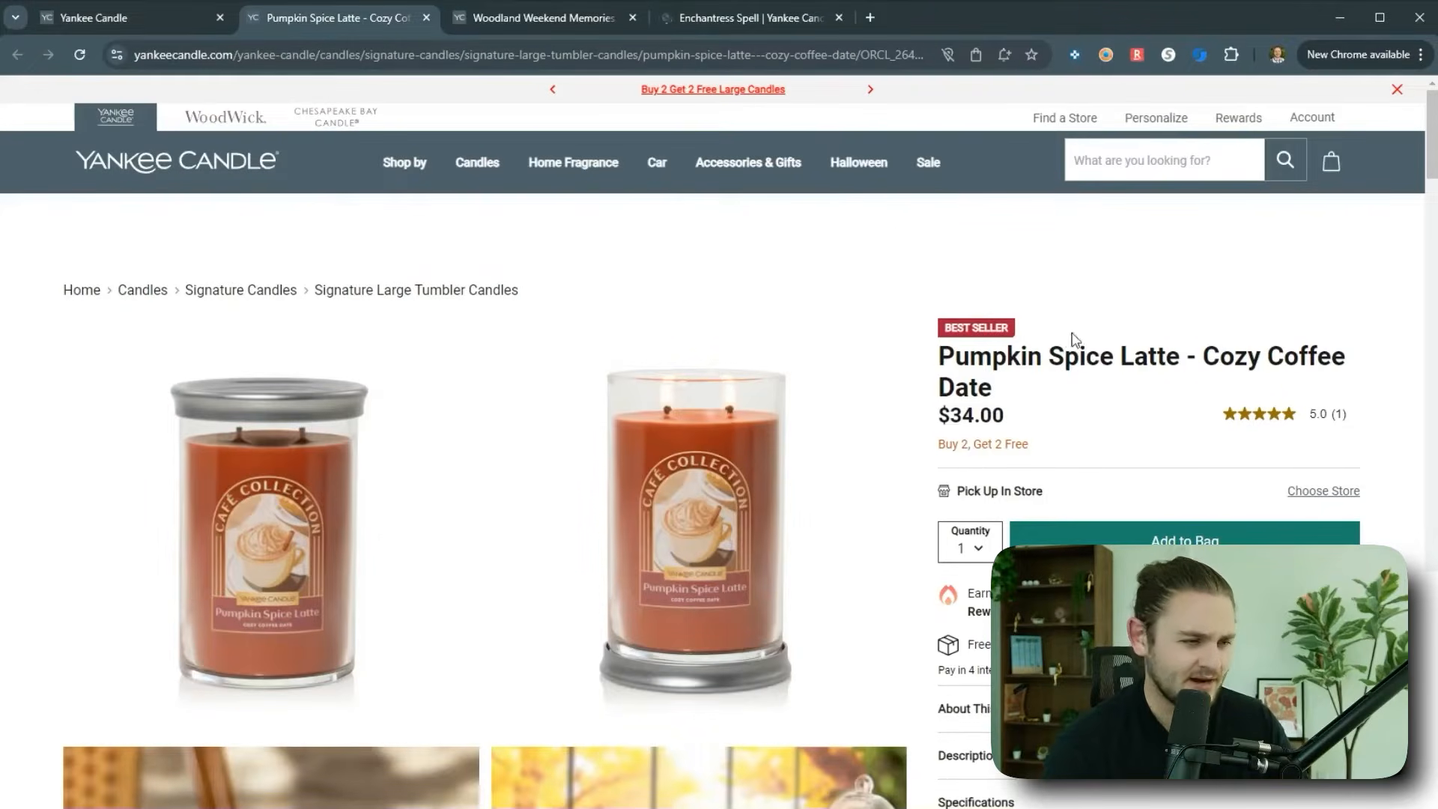
left_click_drag(1014, 398, 941, 365)
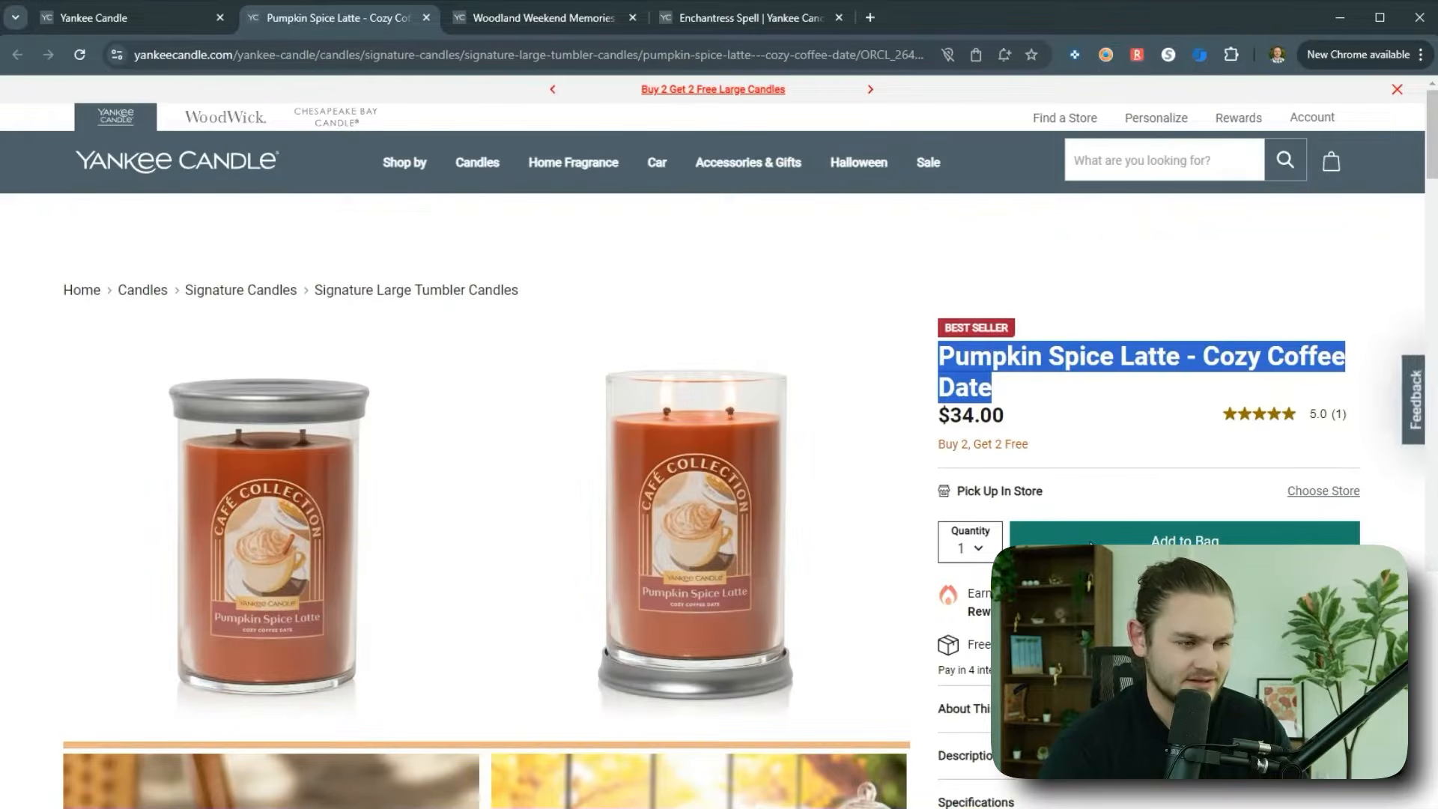
left_click(1170, 268)
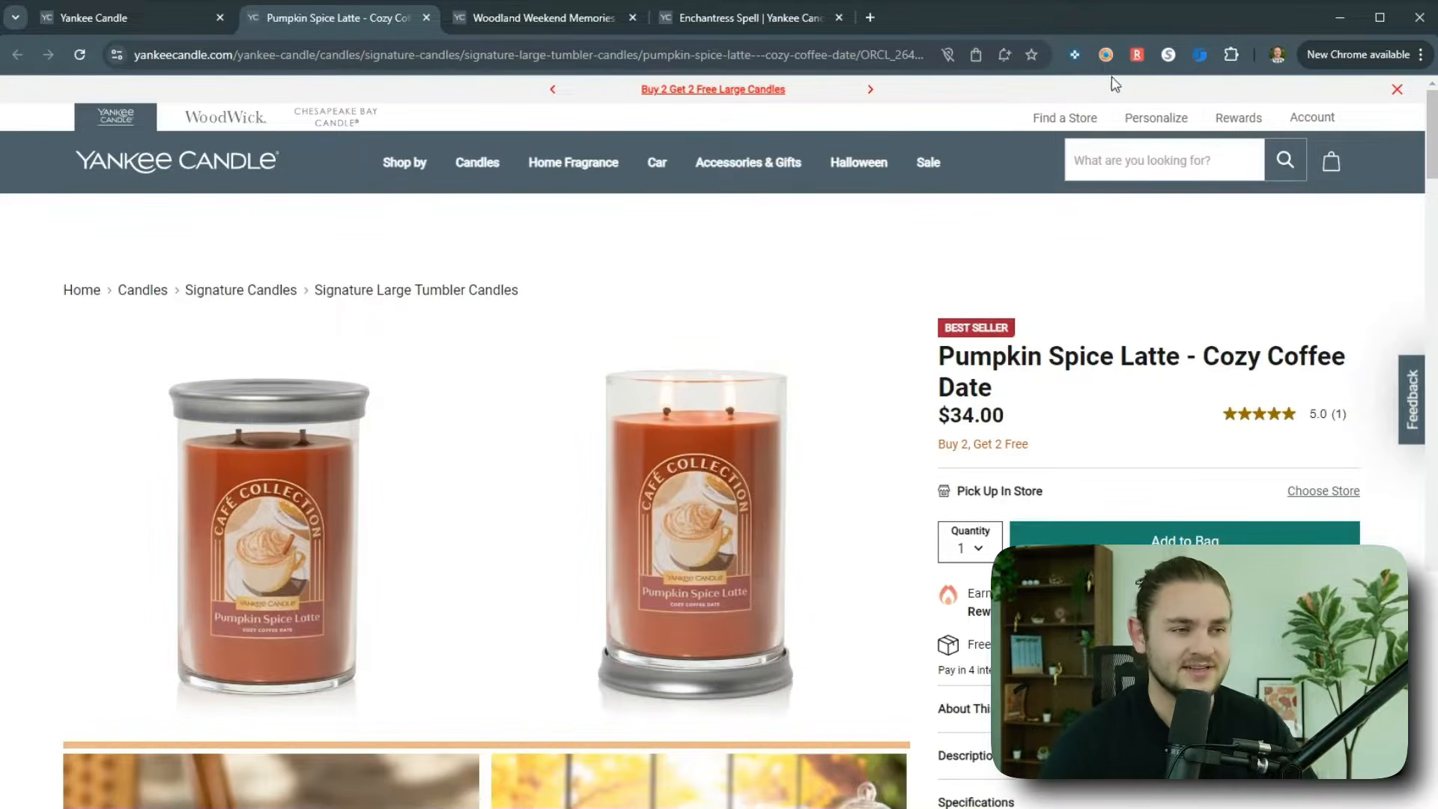
left_click(1101, 52)
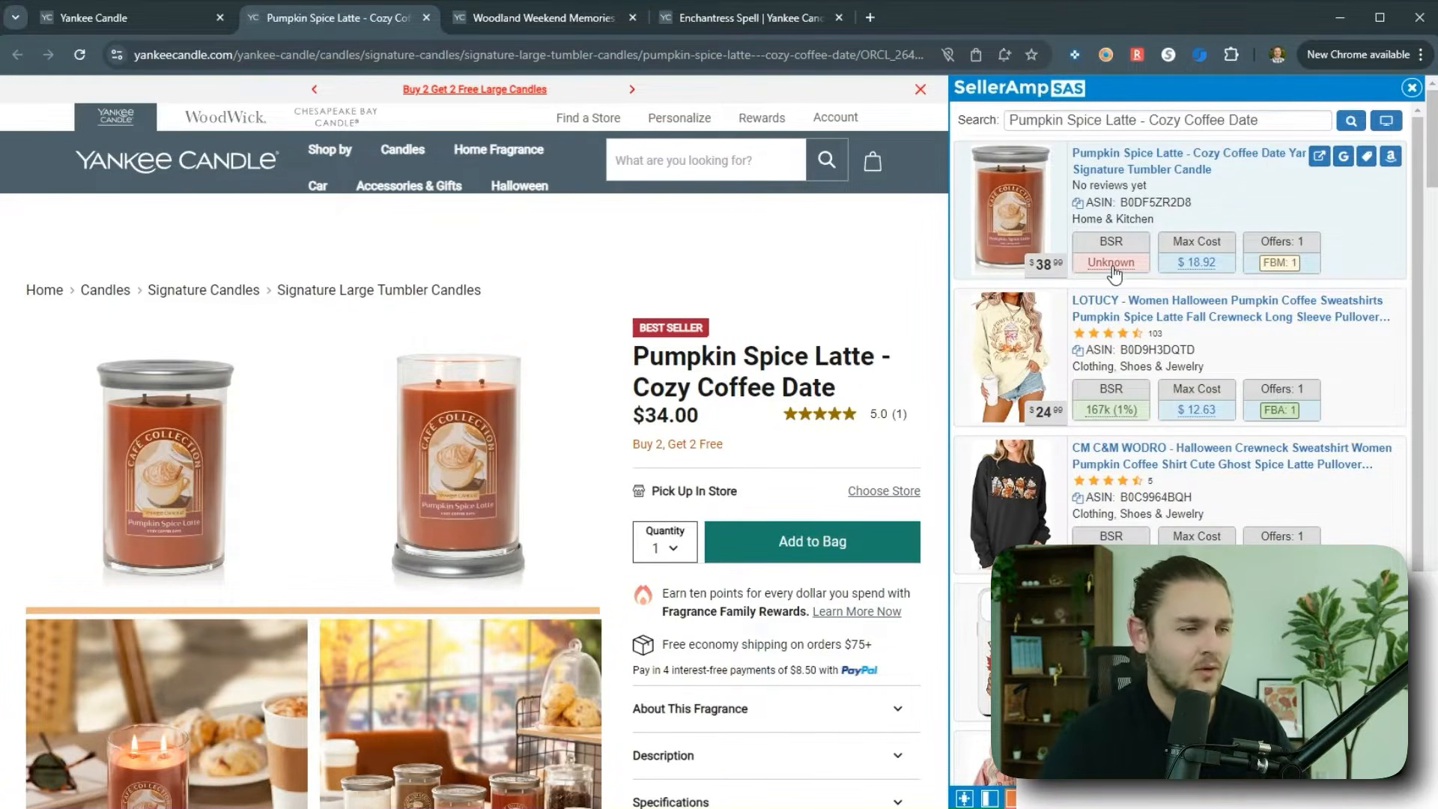
scroll(1111, 299, "down", 1)
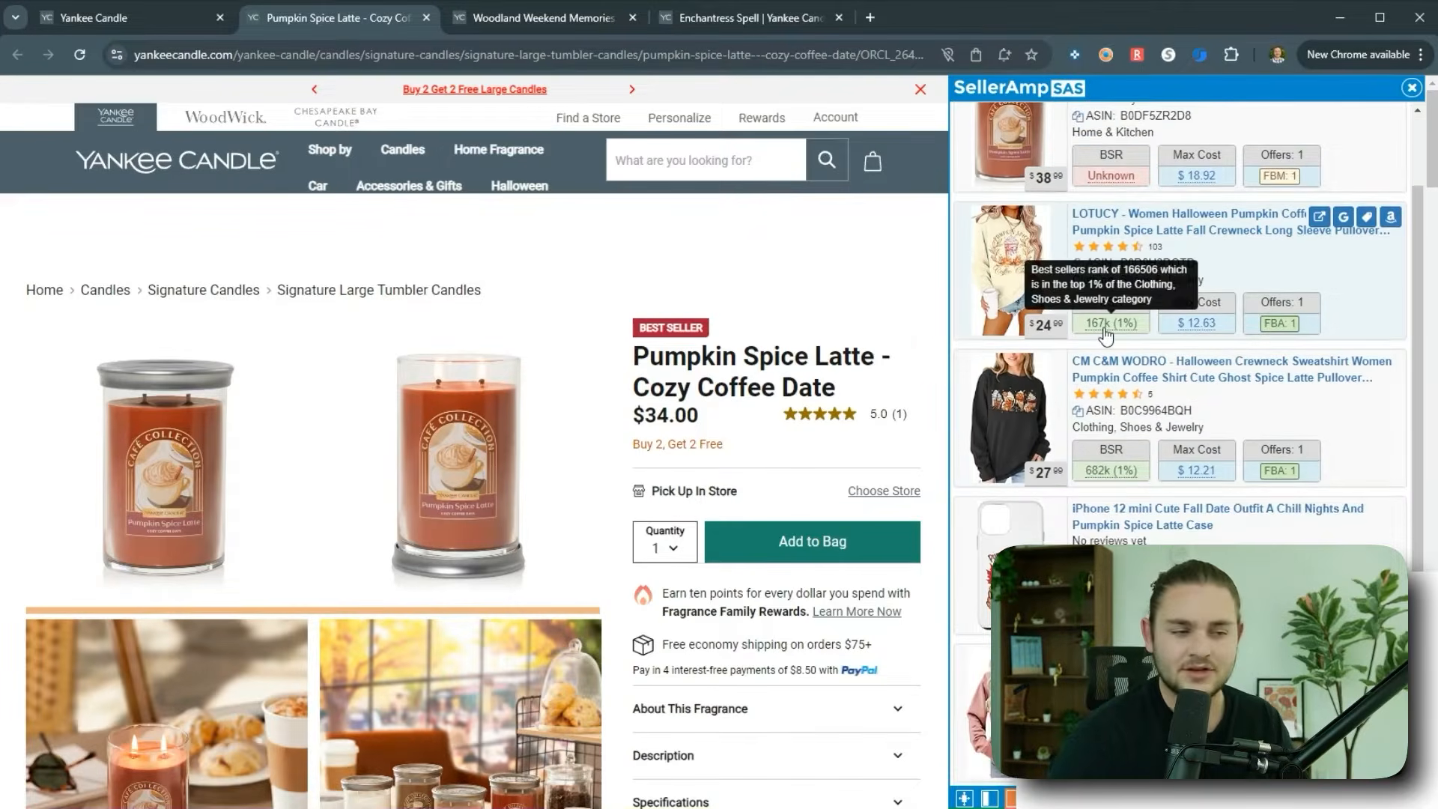
scroll(1107, 335, "up", 1)
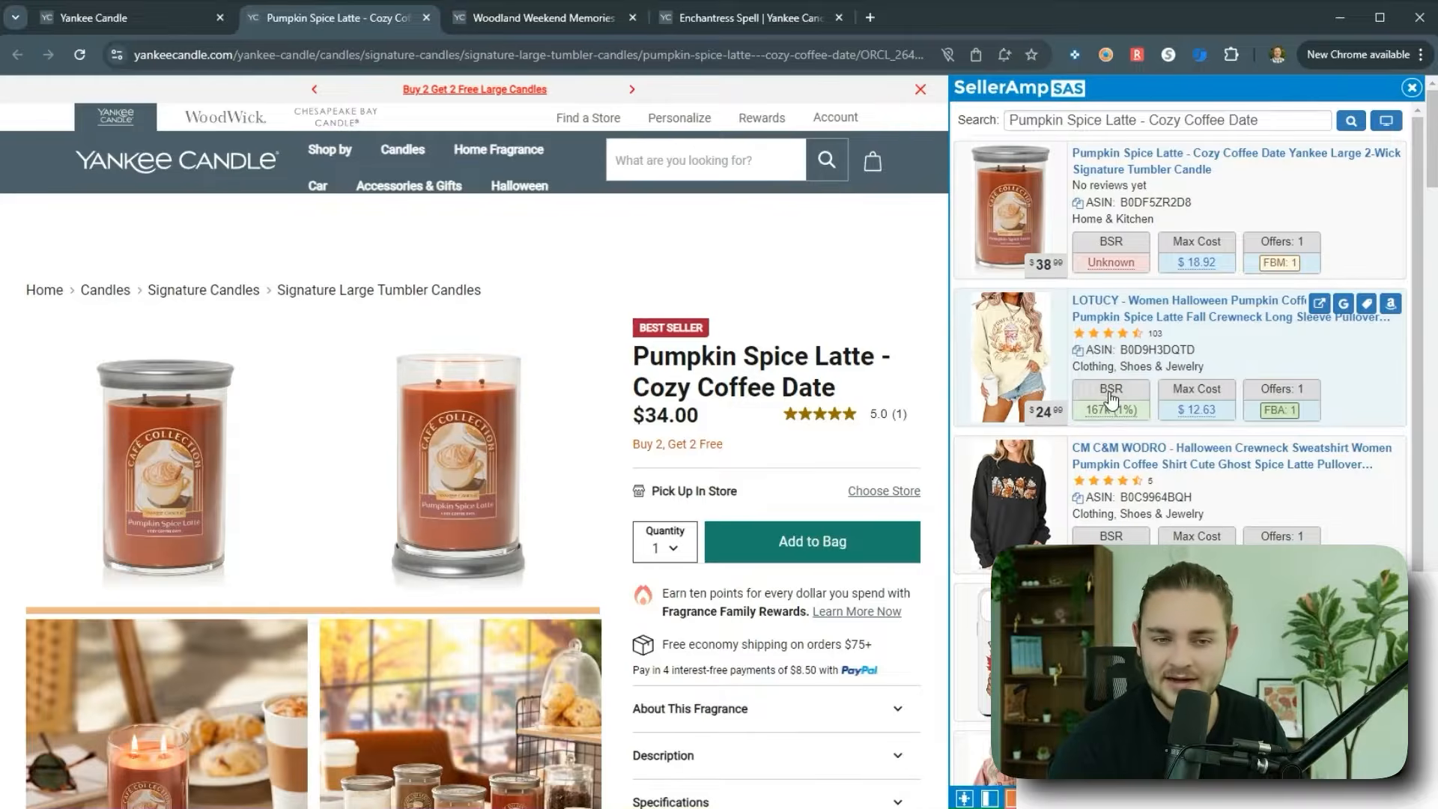
mouse_move(1191, 415)
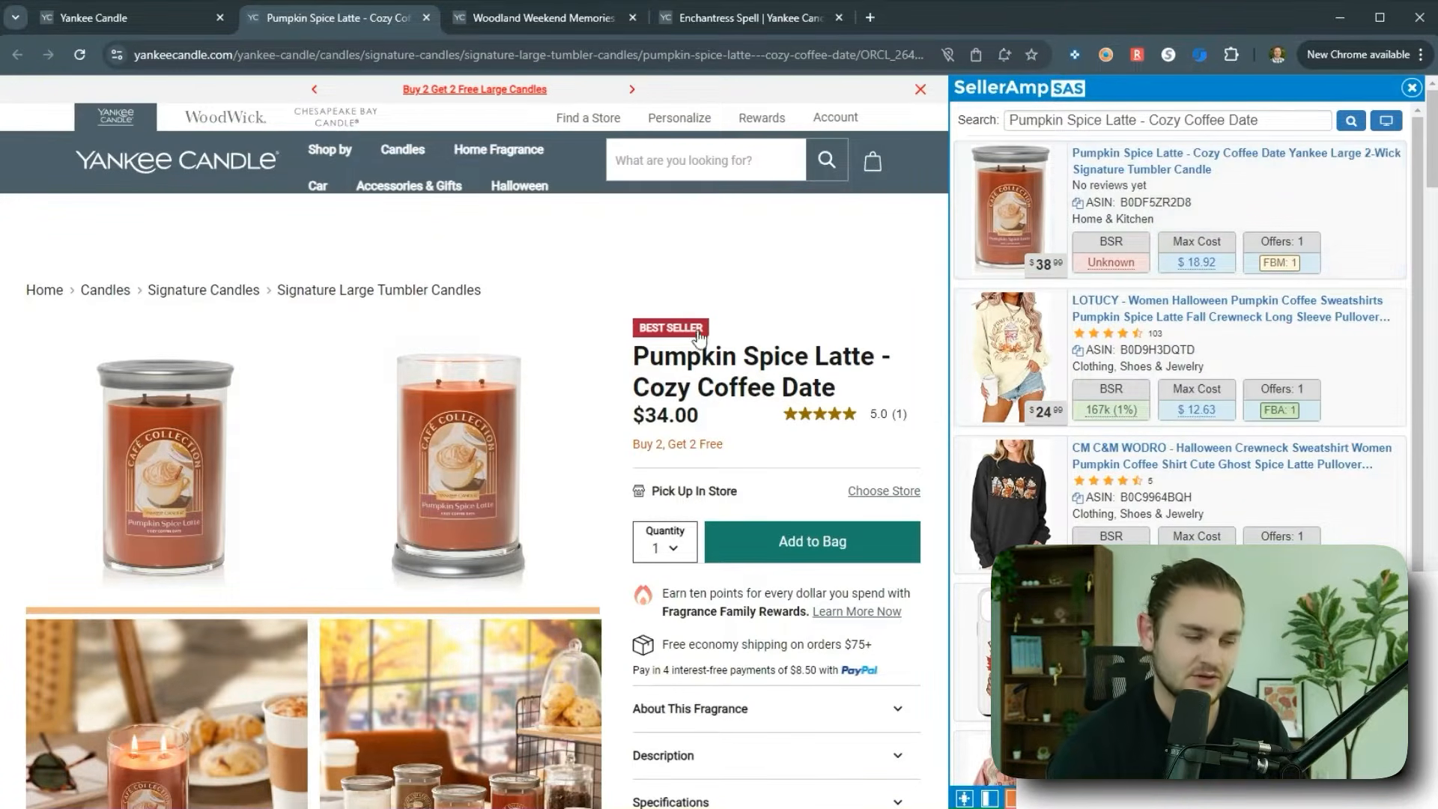
Step: Close the Pumpkin Spice Latte page and look up Woodland Weekend Memories in SellerAmp, comparing the matches with the 20 oz. tumbler style
left_click(427, 17)
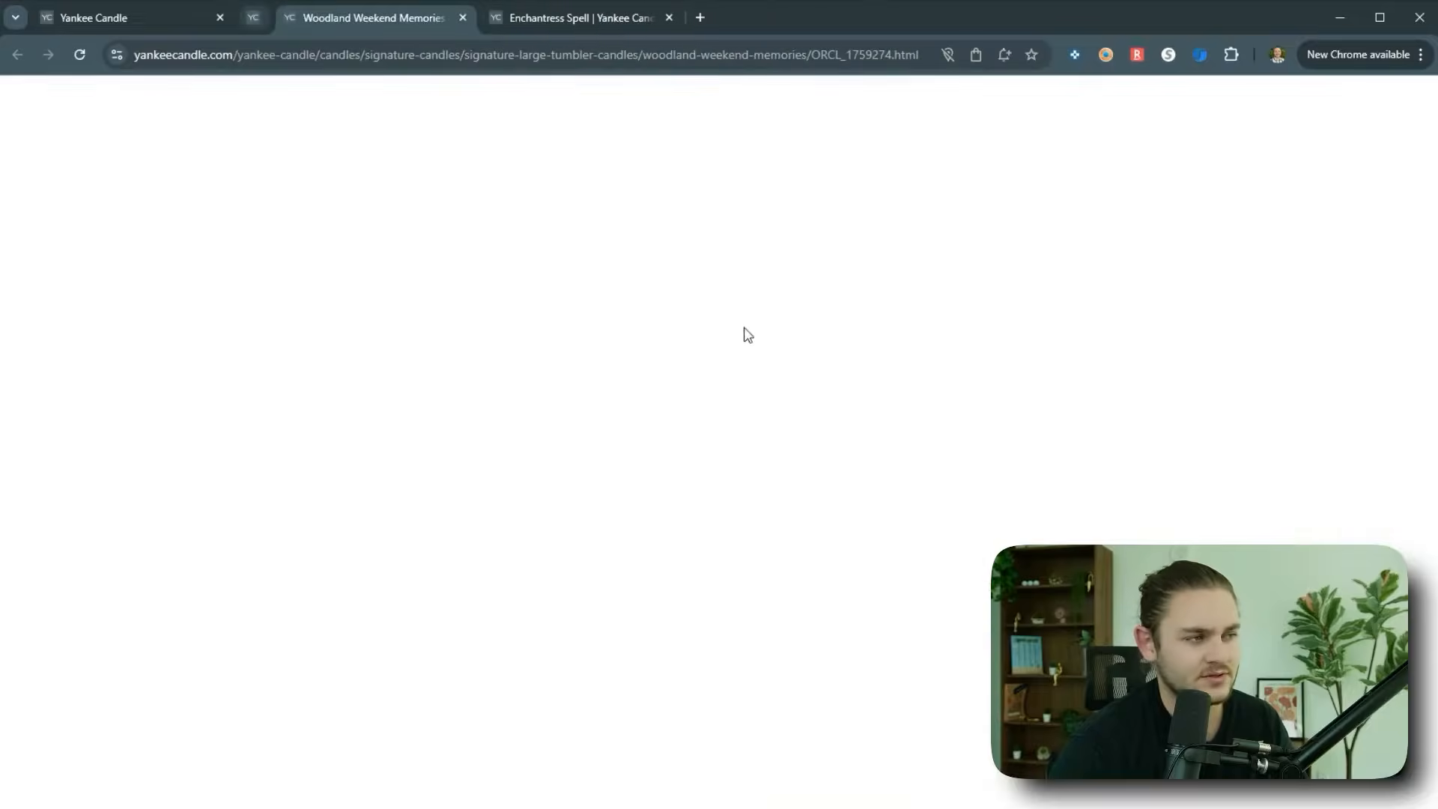
triple_click(1041, 355)
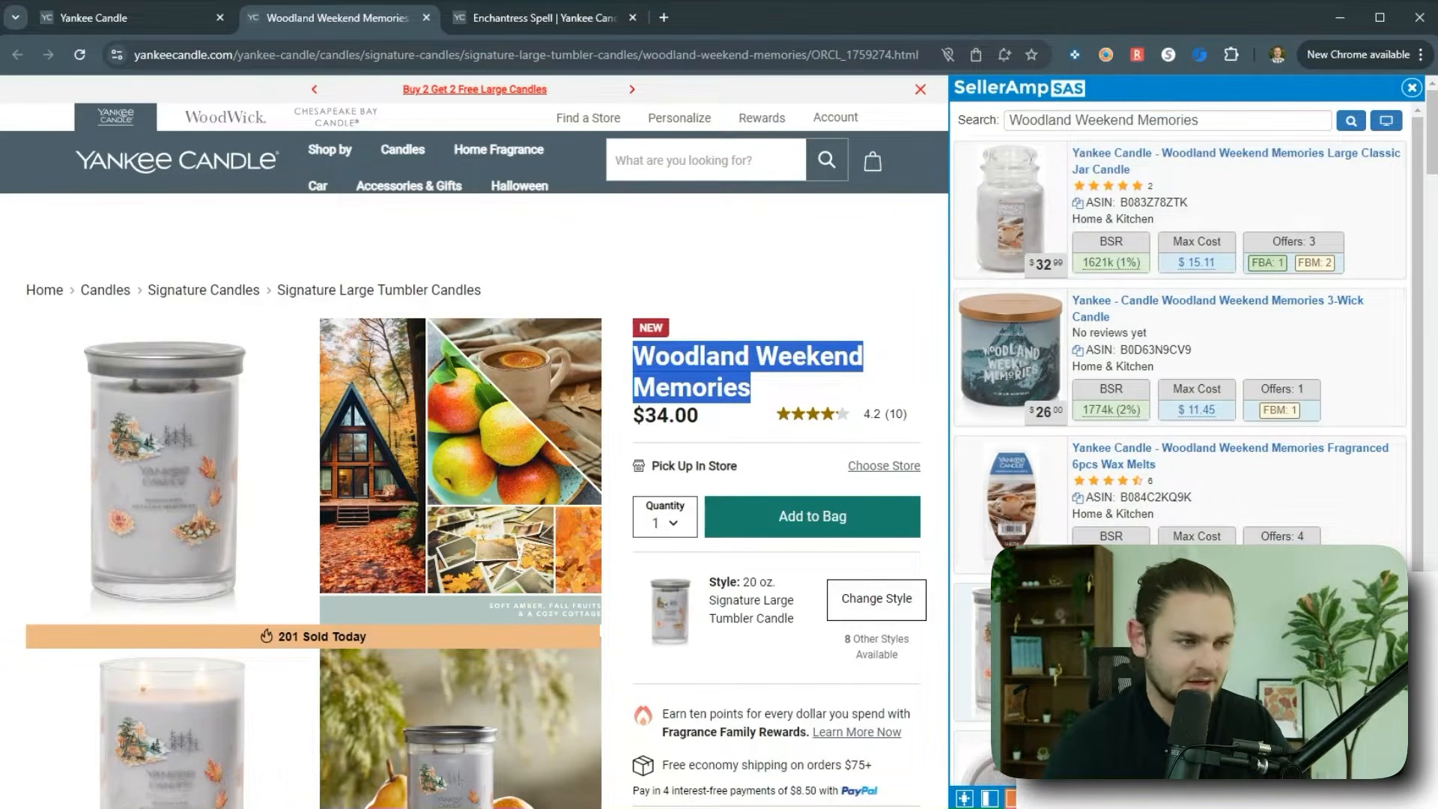
scroll(1111, 524, "down", 2)
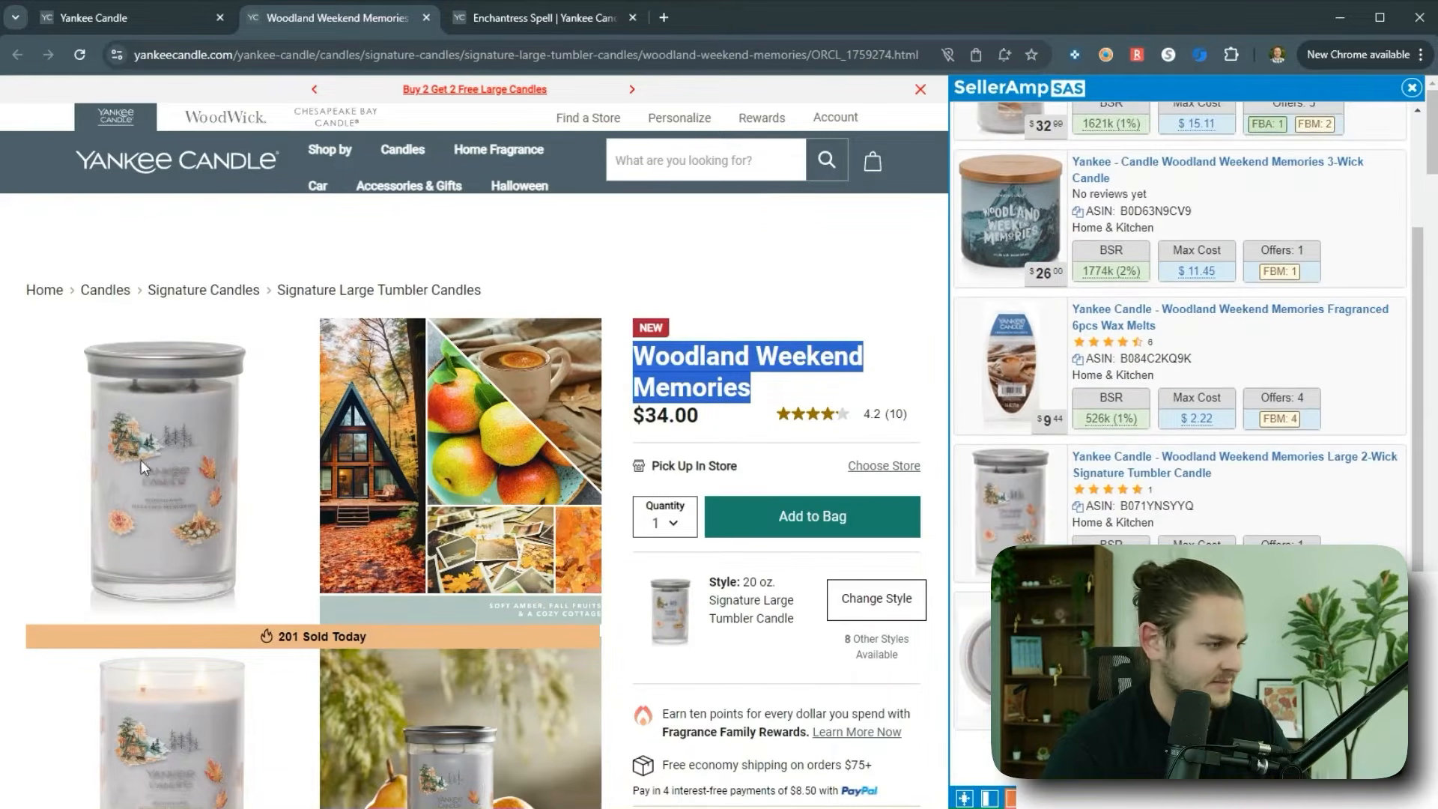
scroll(818, 511, "down", 1)
mouse_move(1116, 530)
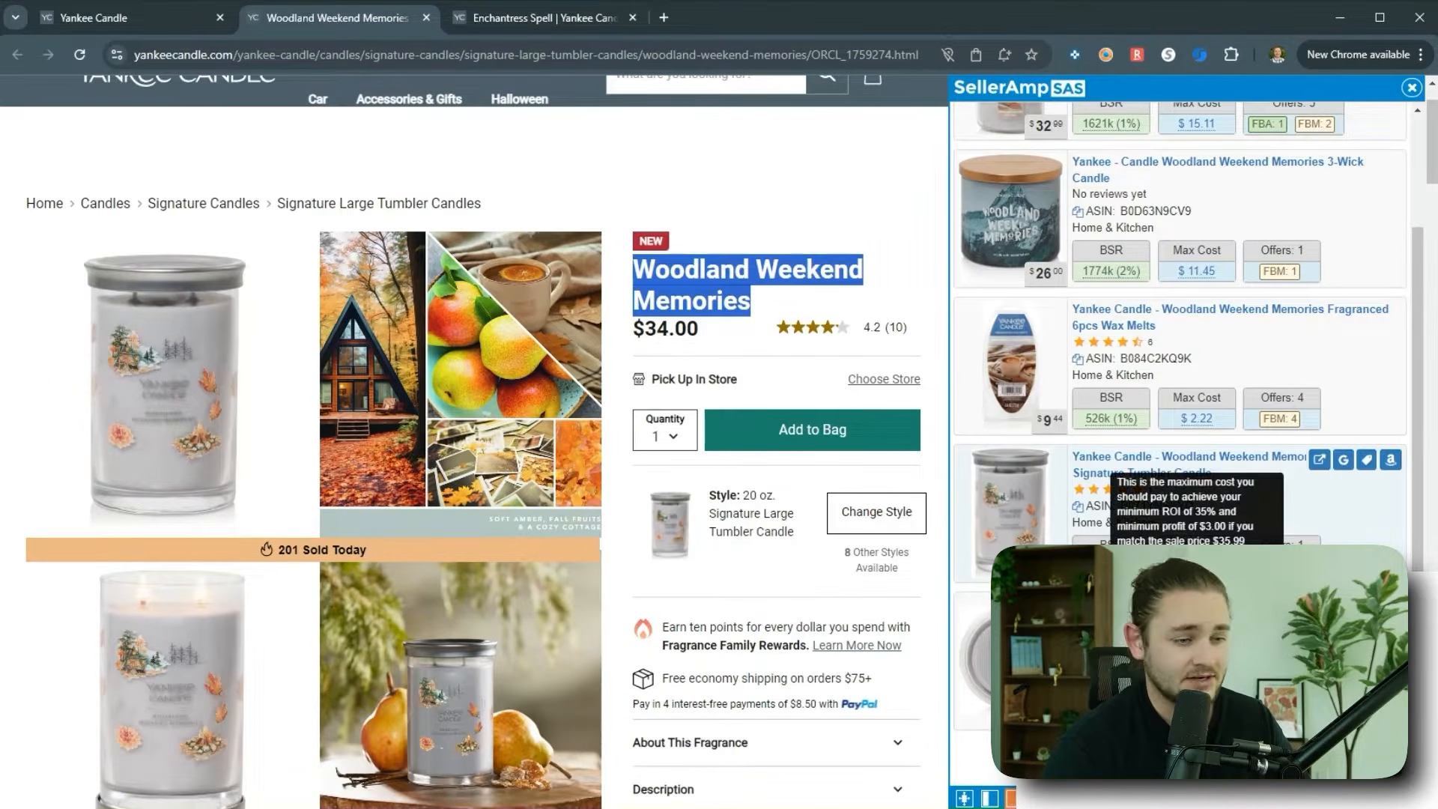
left_click(695, 352)
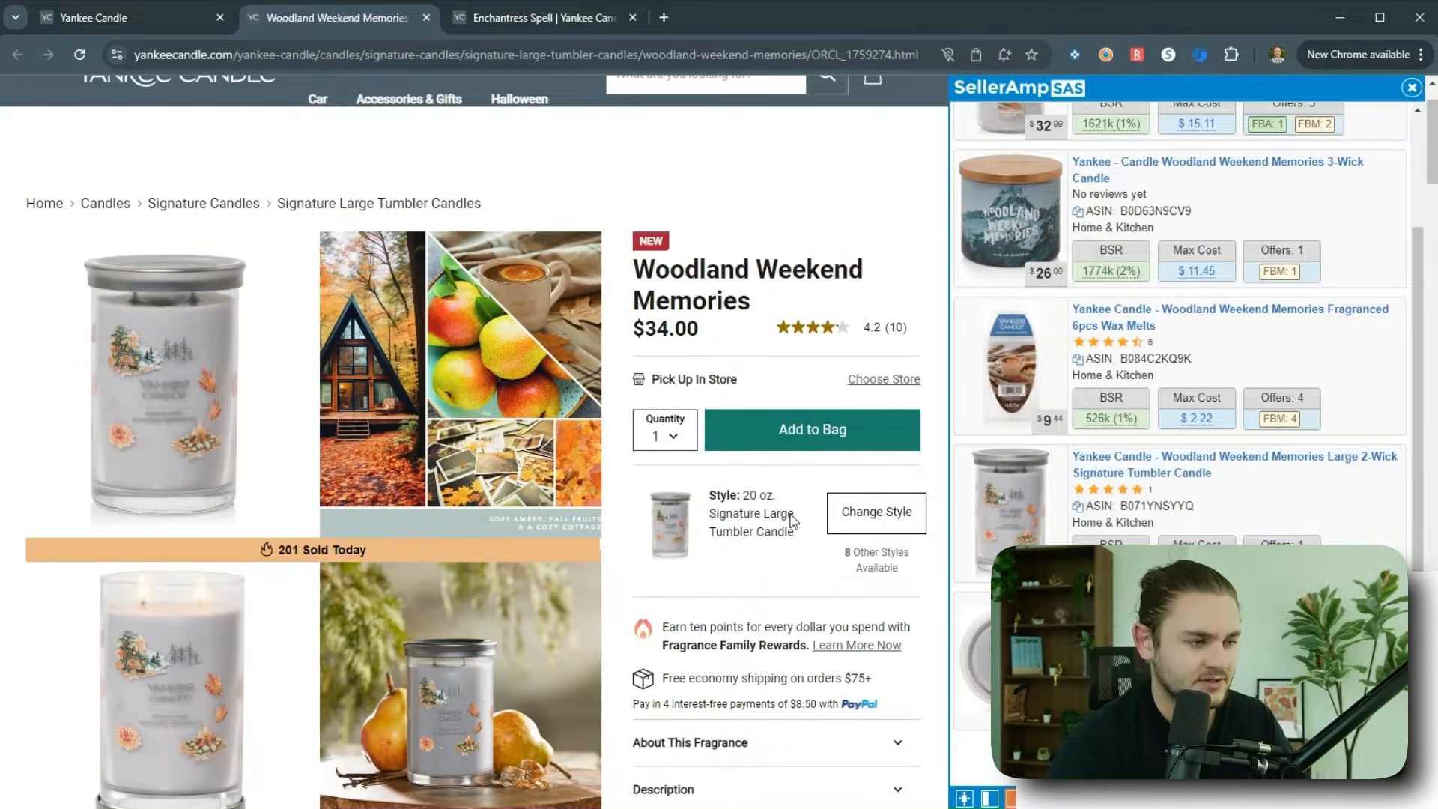
scroll(798, 498, "up", 1)
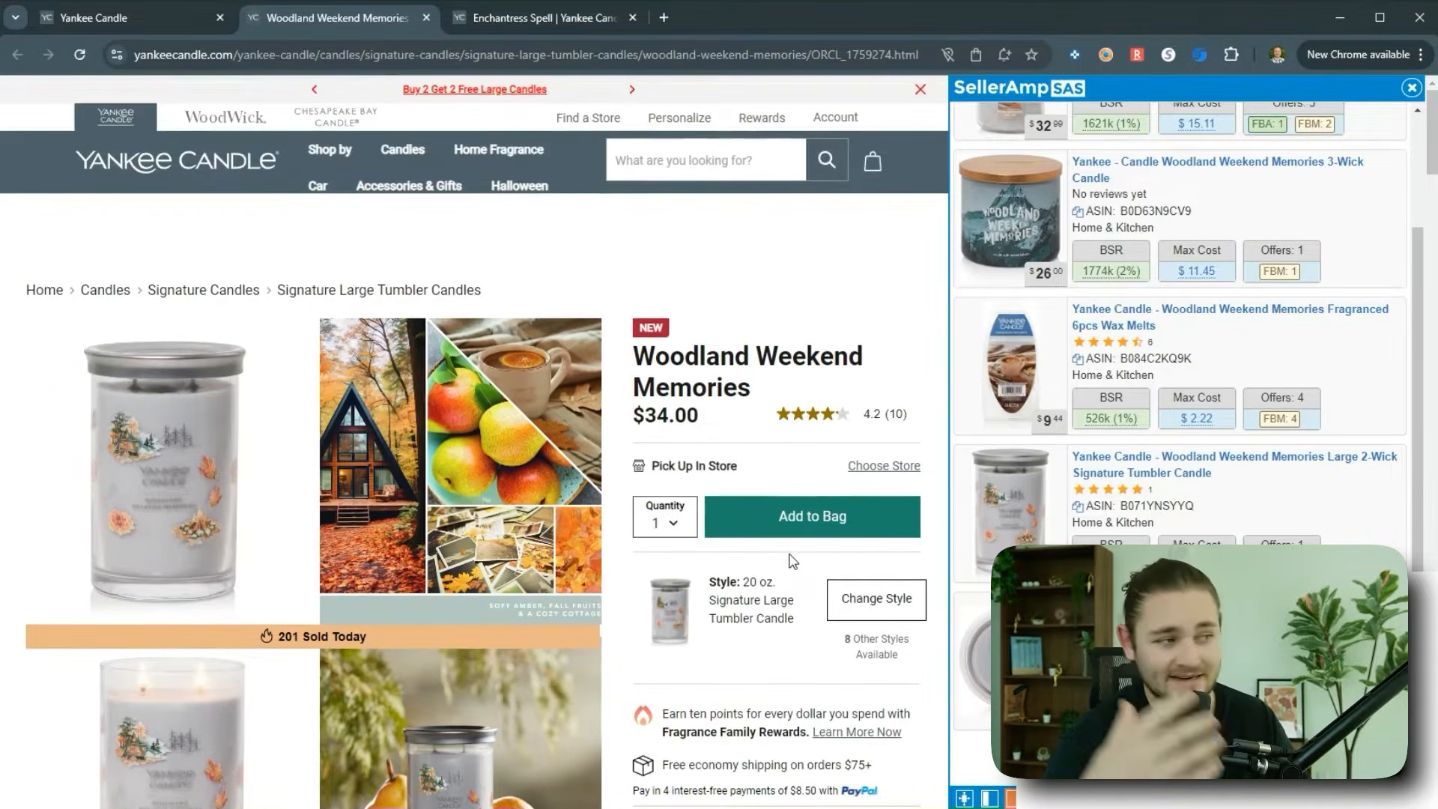
Step: Open the Amazon listing of the matching Woodland Weekend Memories Large 2-Wick Signature Tumbler Candle
left_click_drag(634, 416, 699, 418)
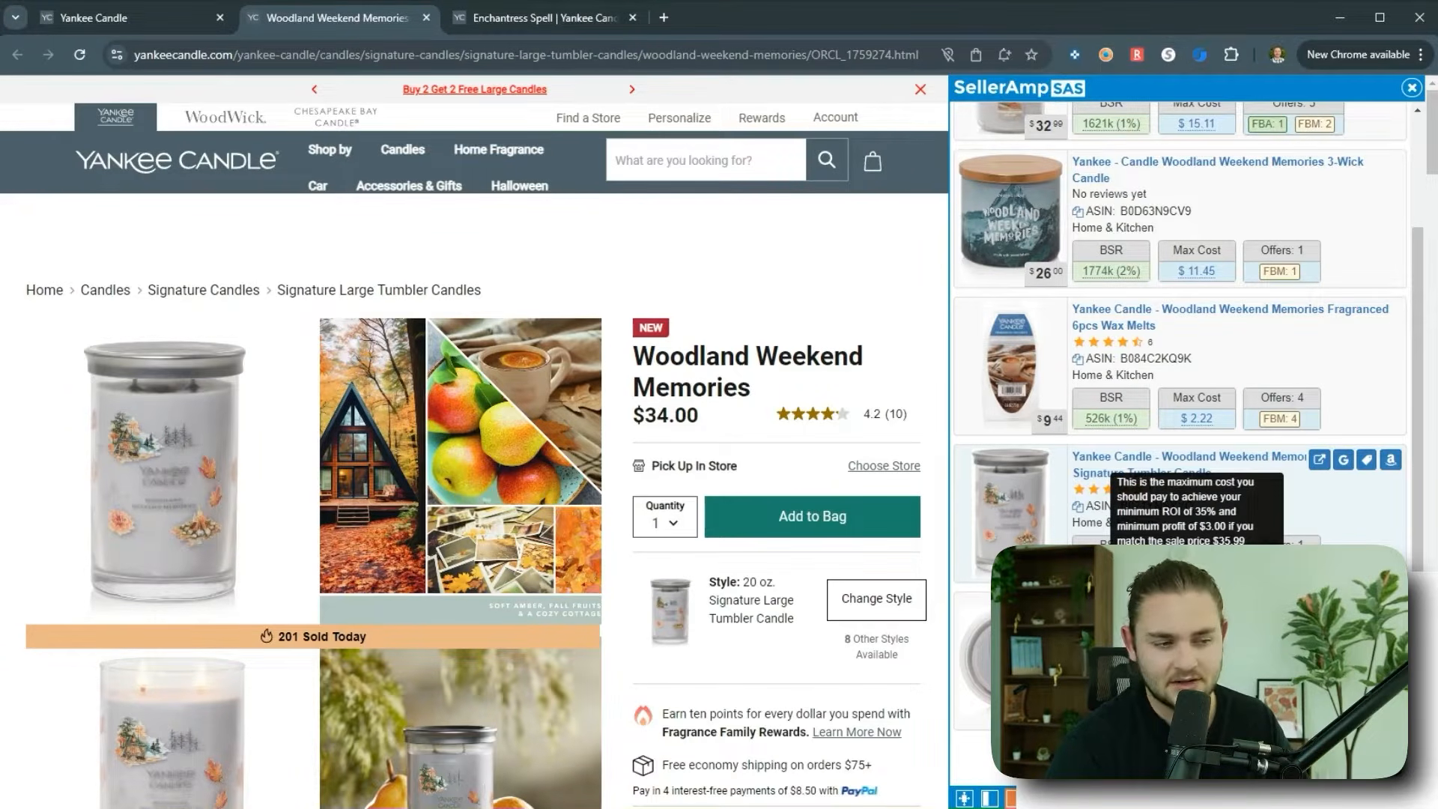
left_click(1391, 460)
left_click(536, 29)
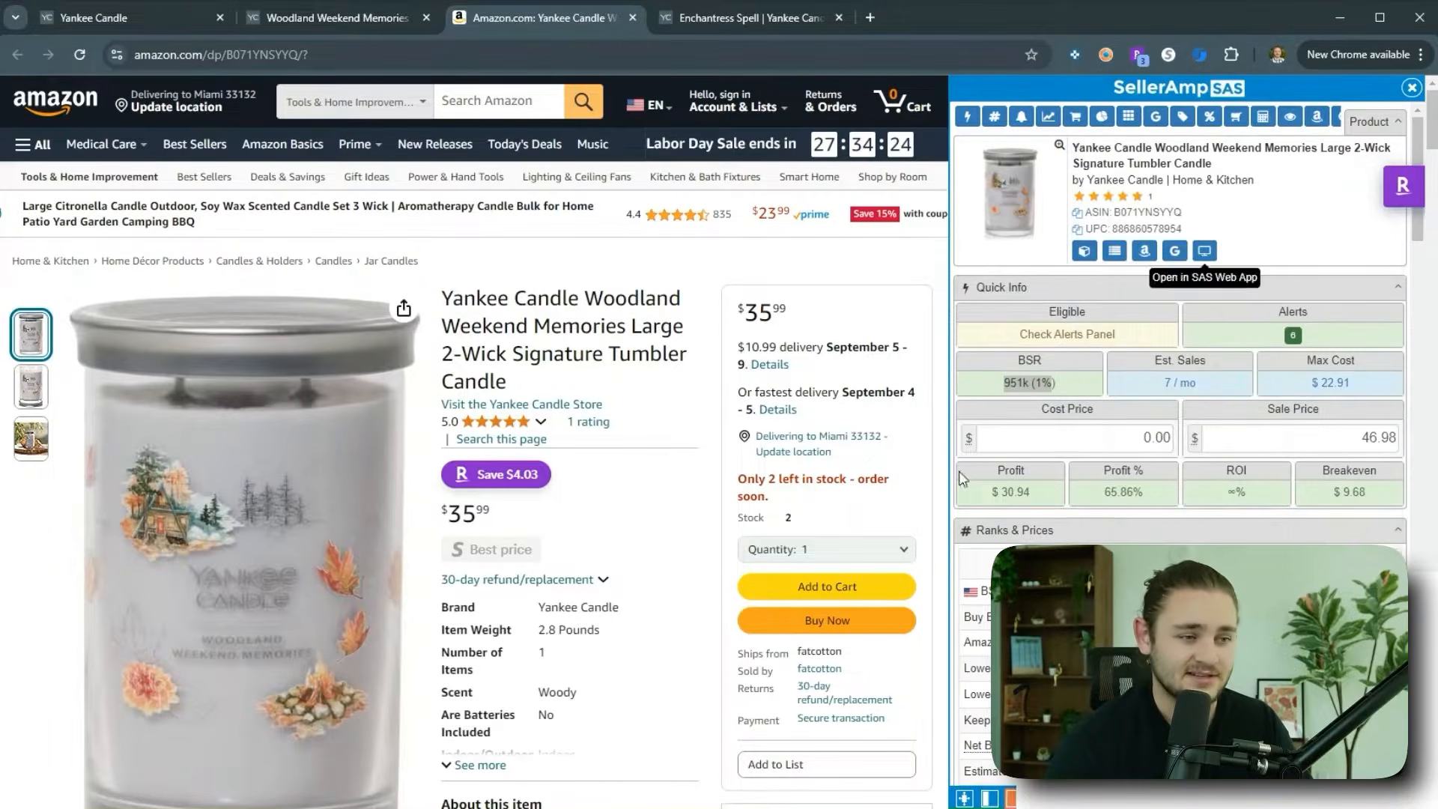
Step: Examine the listing's price, sales rank and offer count charts in SellerAmp, extending them to the full history
scroll(957, 459, "down", 10)
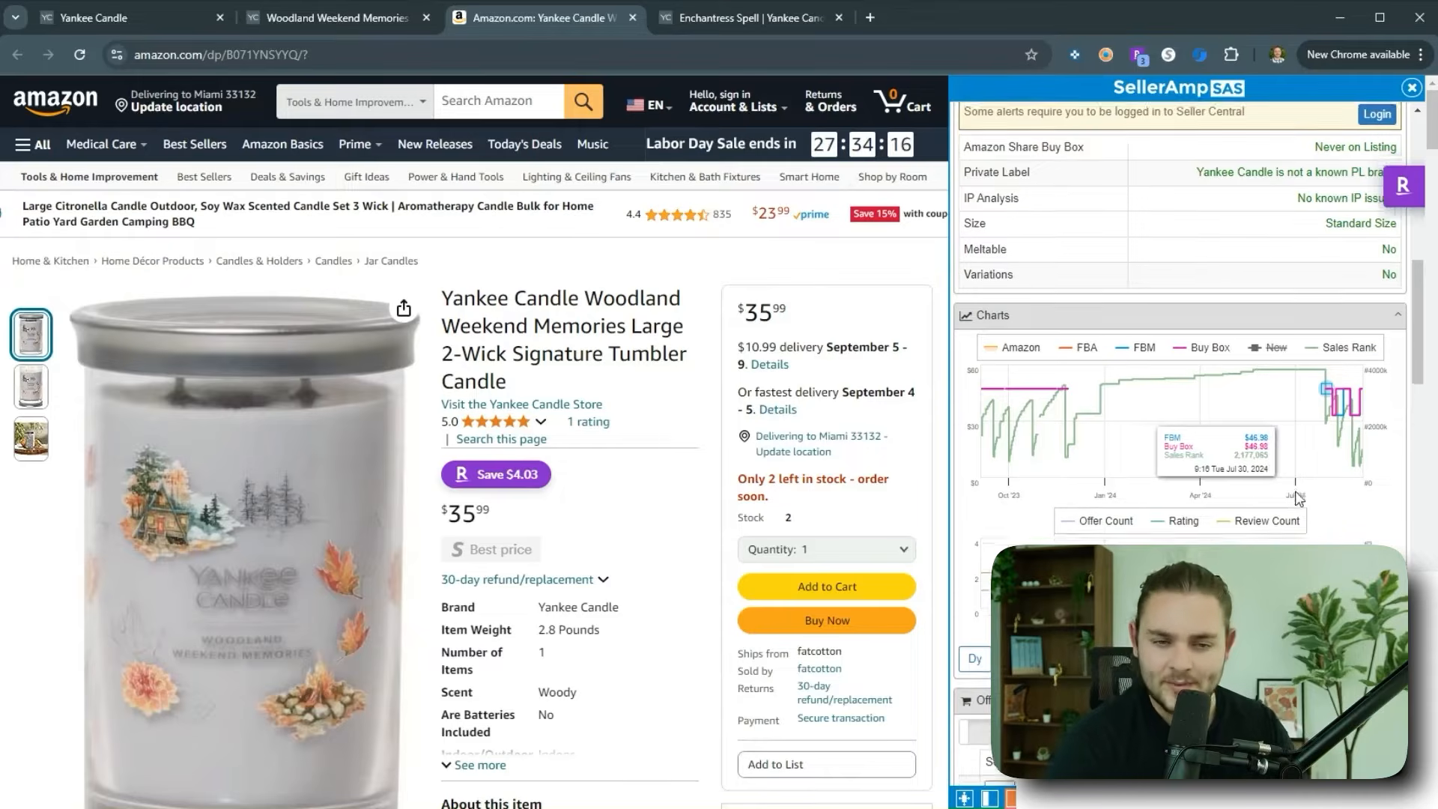
scroll(1302, 501, "down", 1)
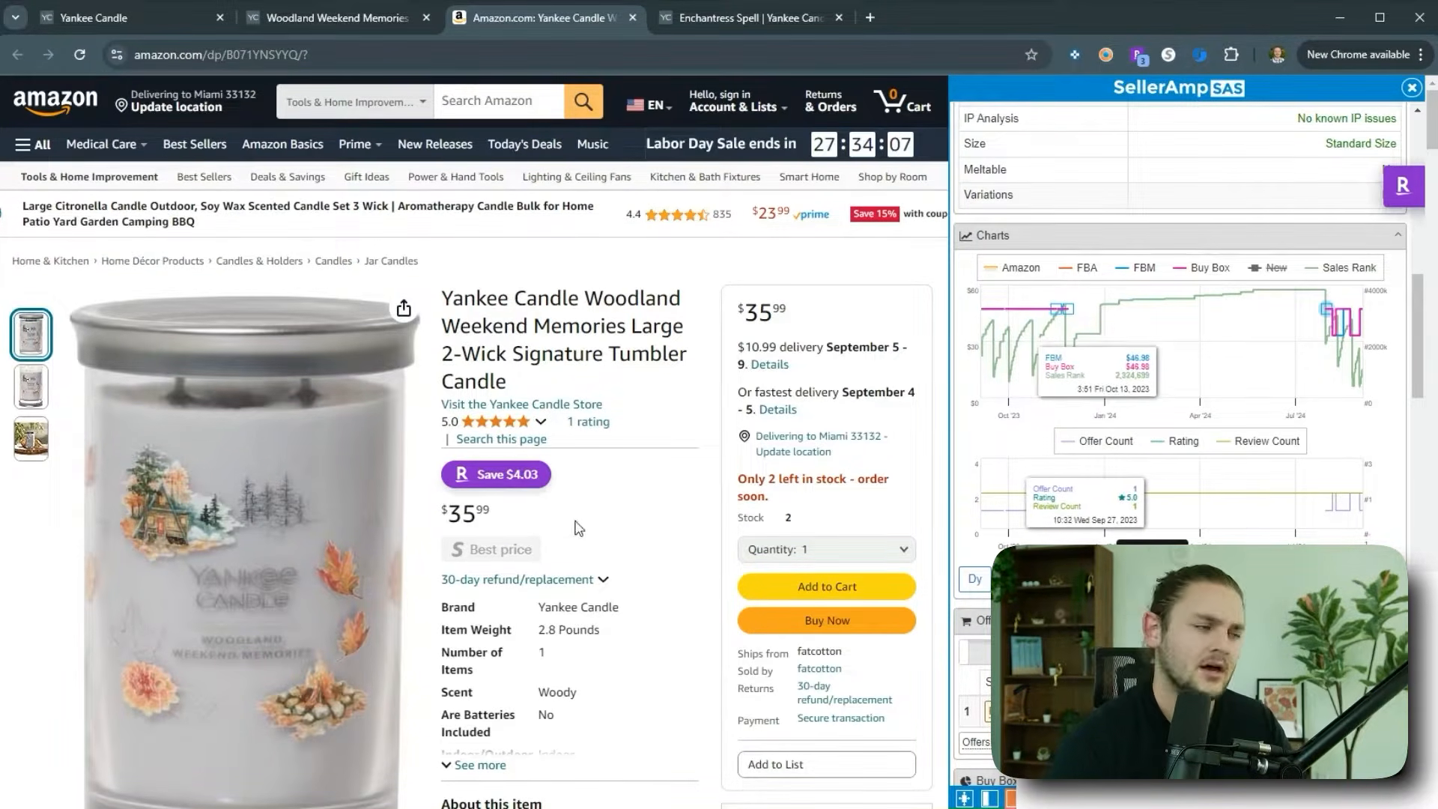
scroll(256, 478, "down", 1)
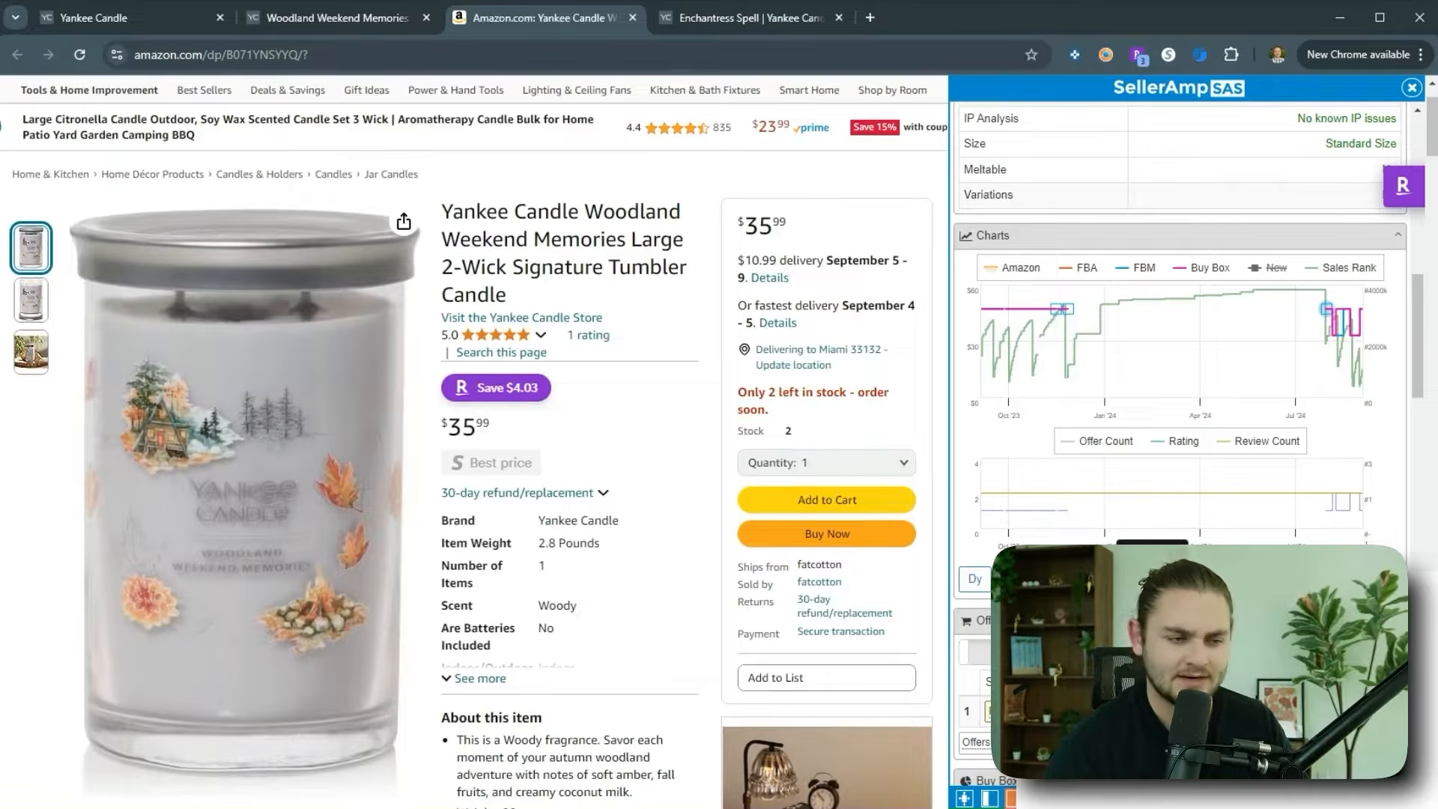
left_click(1191, 579)
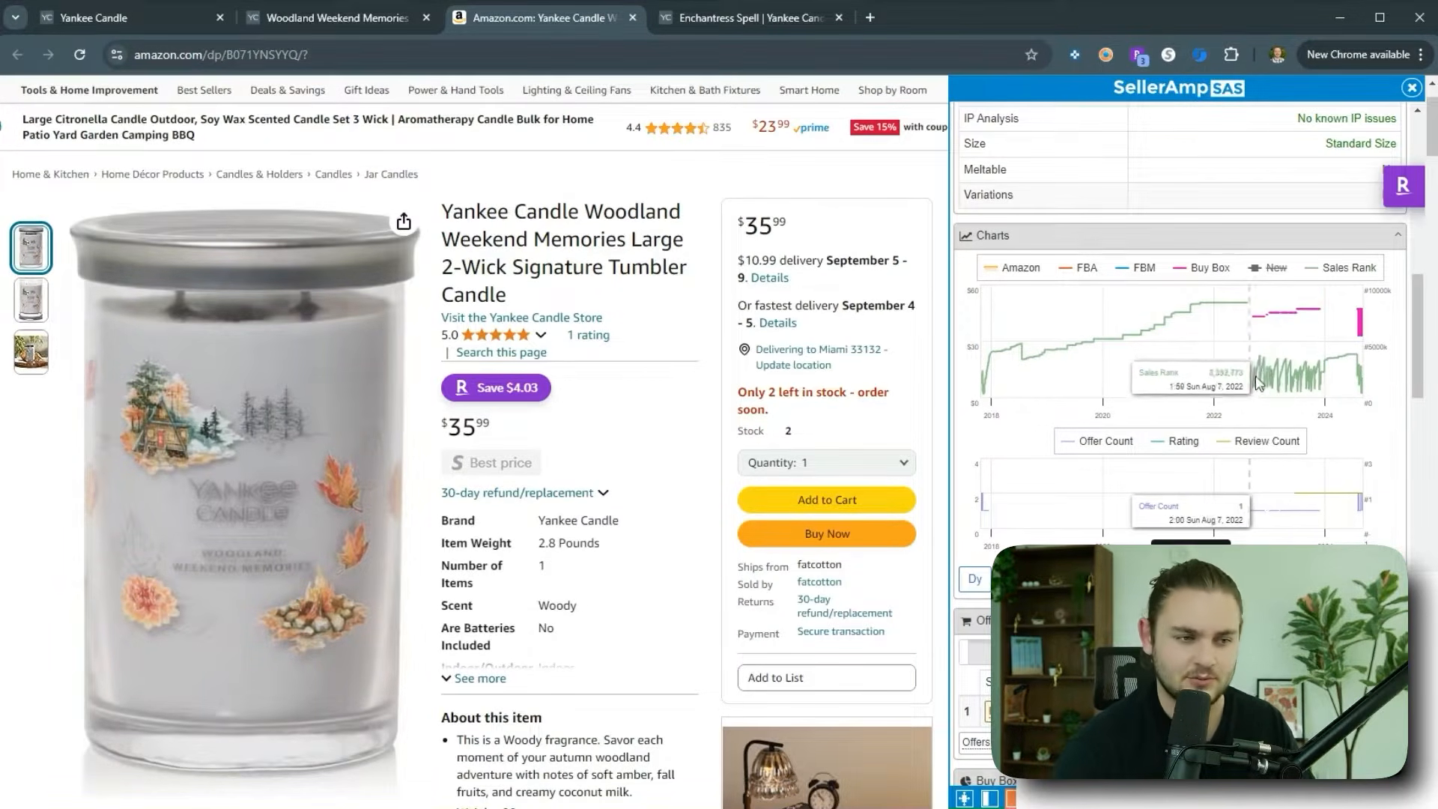
Step: Set the candle's cost price to 17.00 in the SellerAmp profit calculation
scroll(1273, 419, "up", 10)
left_click(1312, 450)
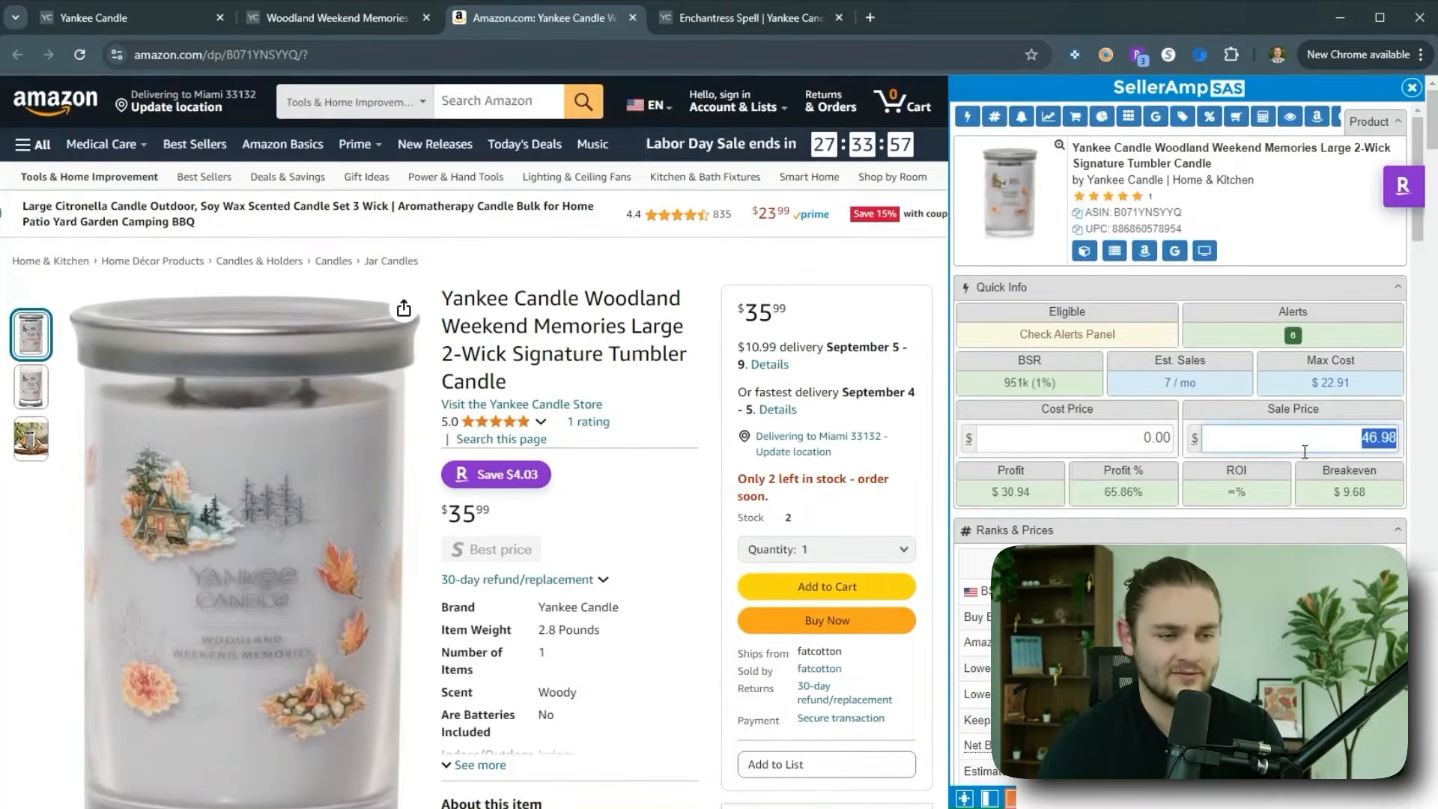
left_click(1153, 438)
type("18")
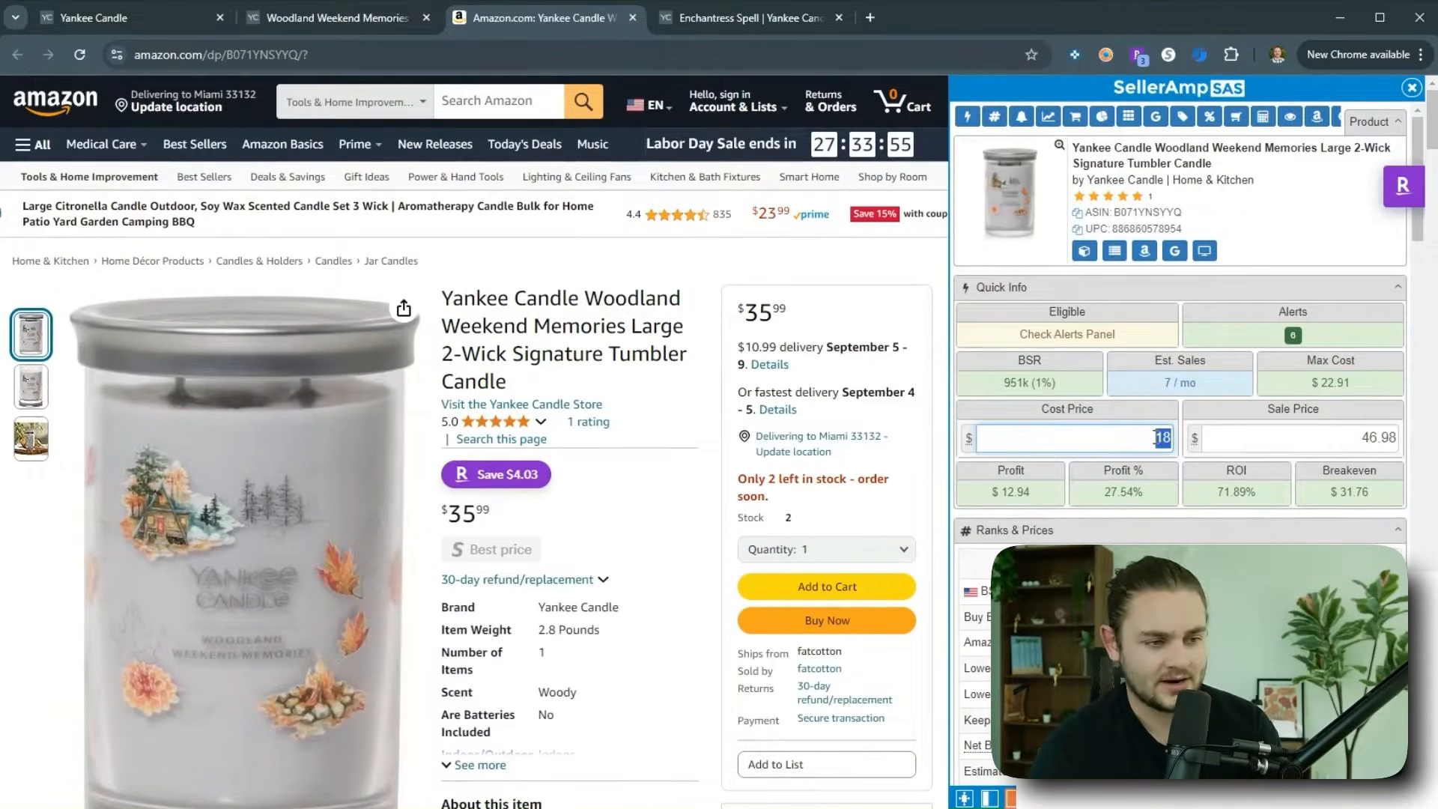
left_click(727, 445)
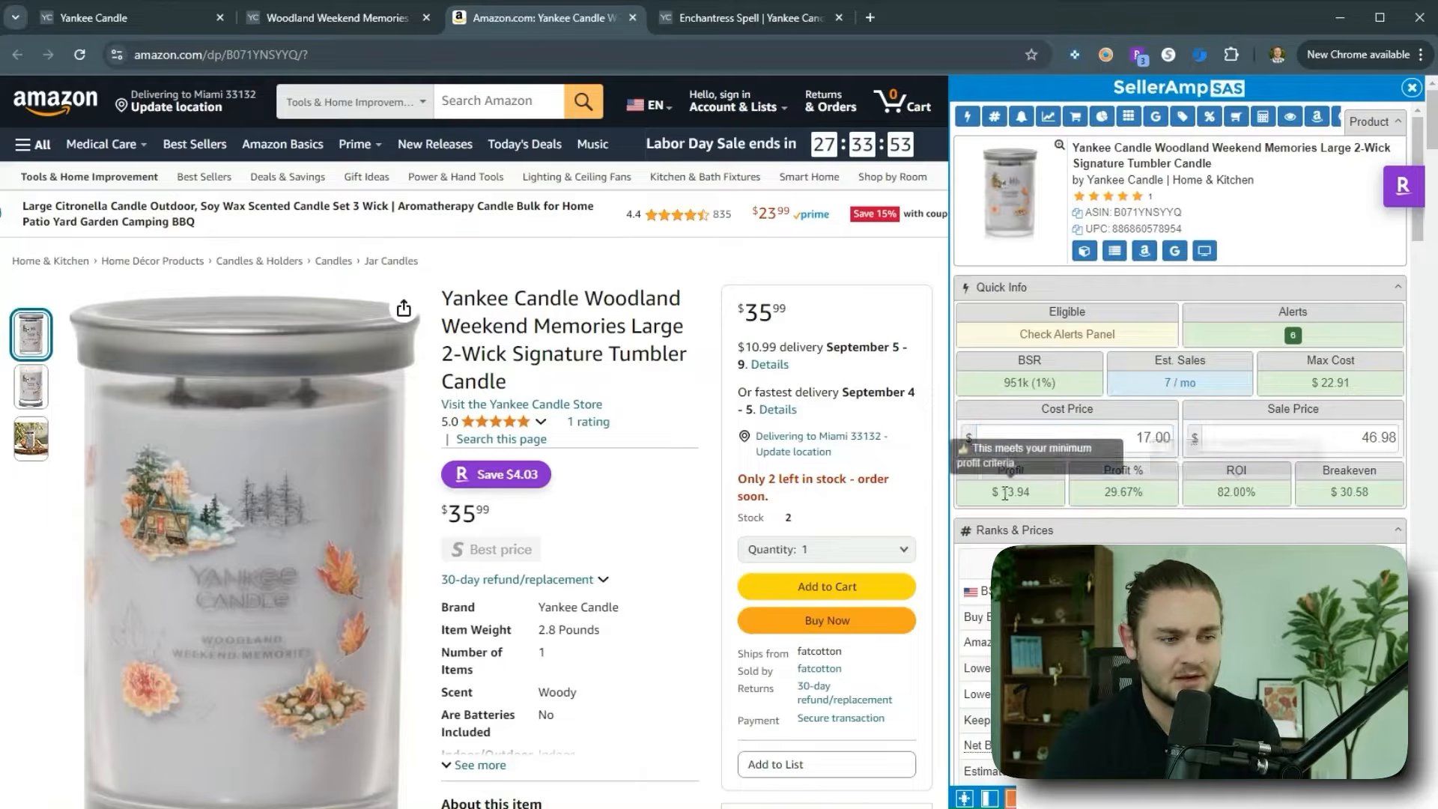
Step: Review the alerts and recent price charts for the tumbler candle and close its Amazon listing
scroll(1184, 419, "down", 15)
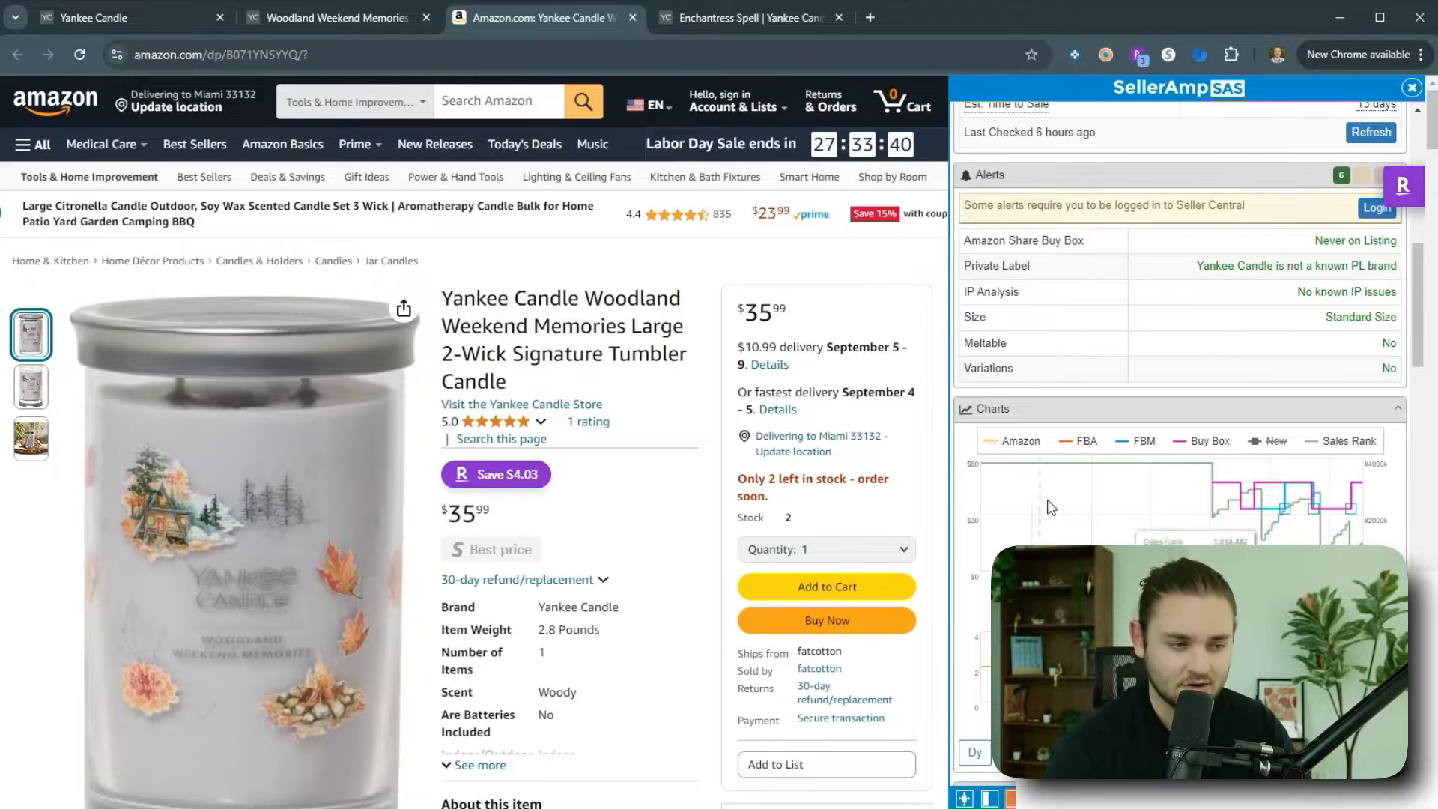
scroll(1183, 511, "up", 8)
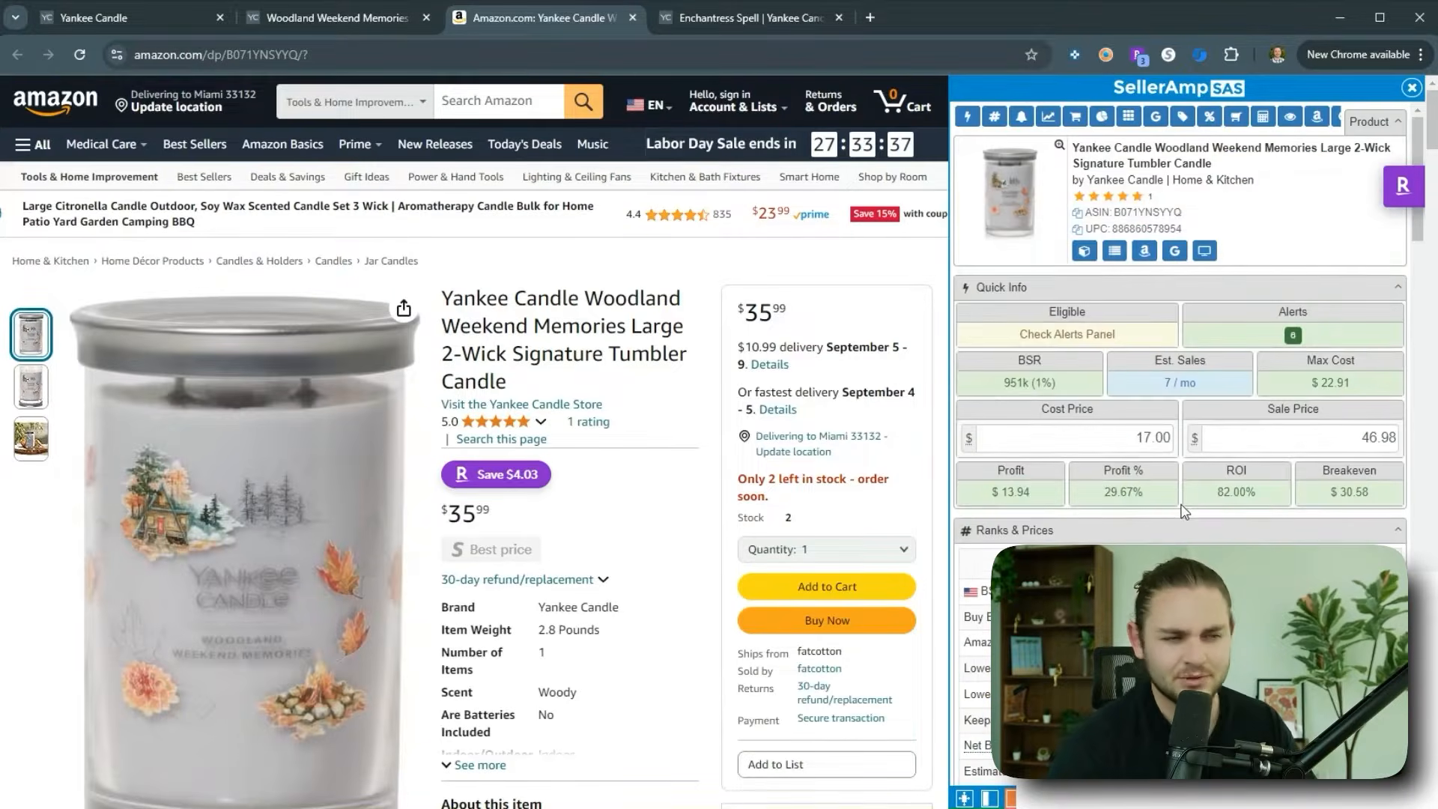
left_click(633, 18)
left_click(635, 28)
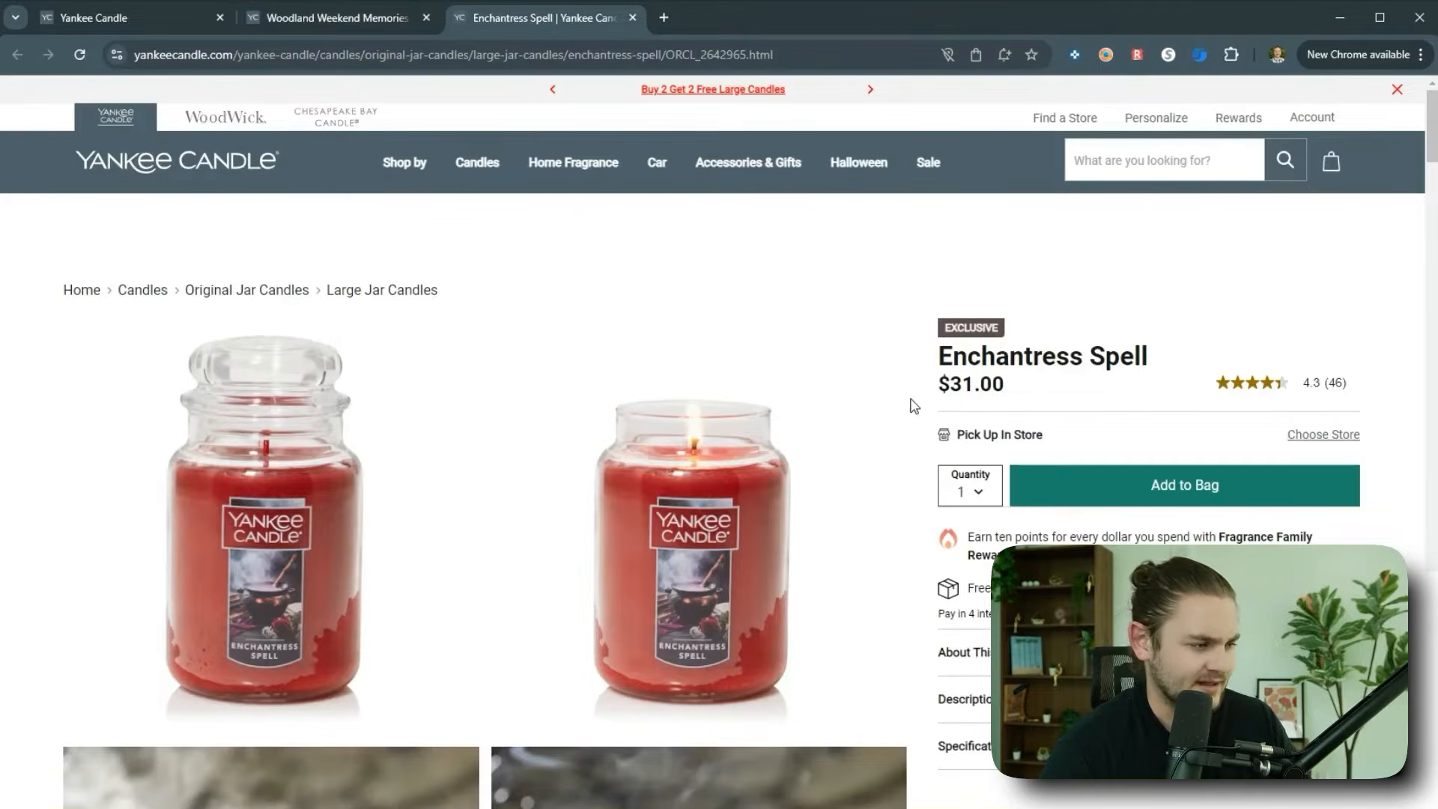
Step: Look up the Enchantress Spell candle in SellerAmp, refining the product search to "Enchantress Spell yankee"
scroll(1034, 390, "down", 1)
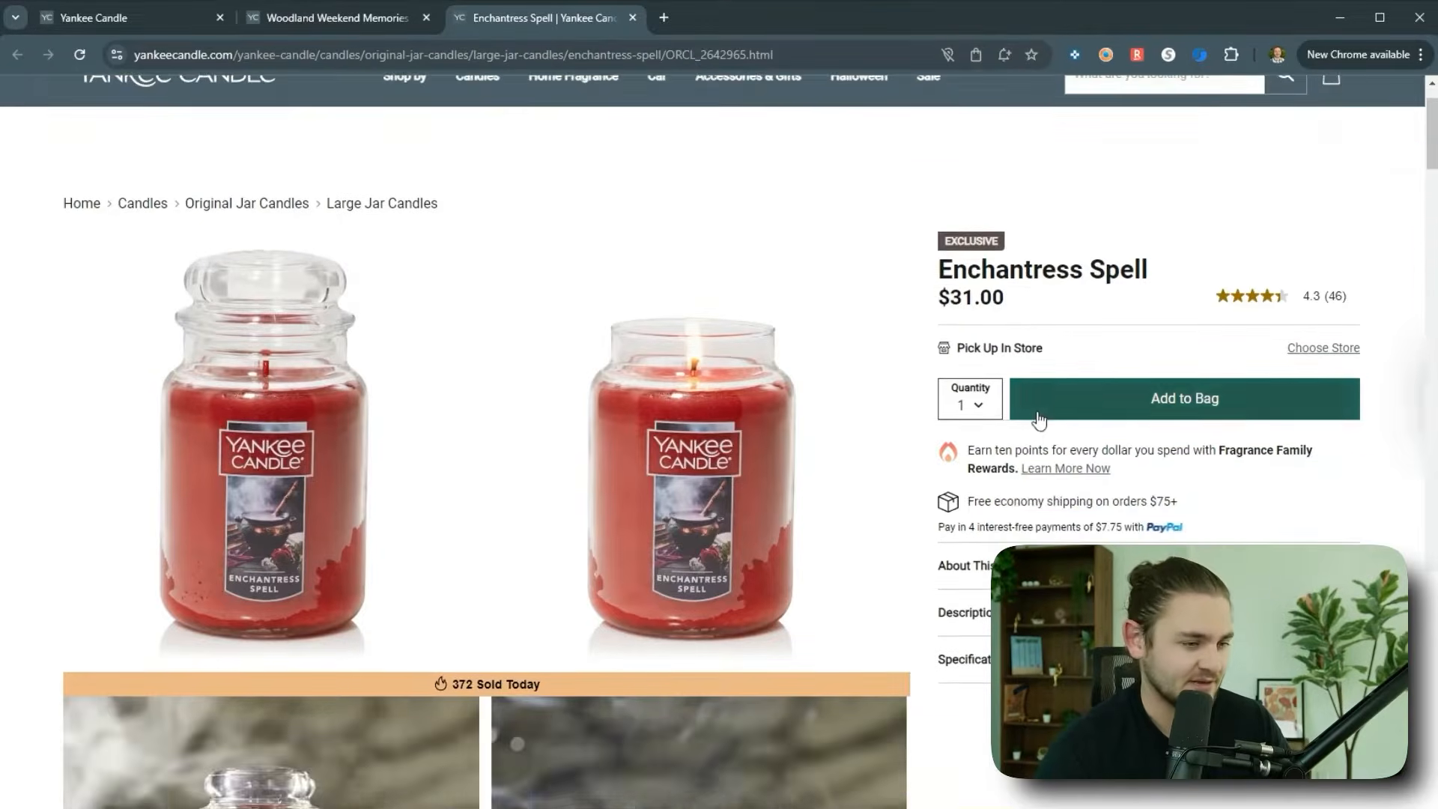
scroll(1036, 417, "up", 1)
triple_click(981, 366)
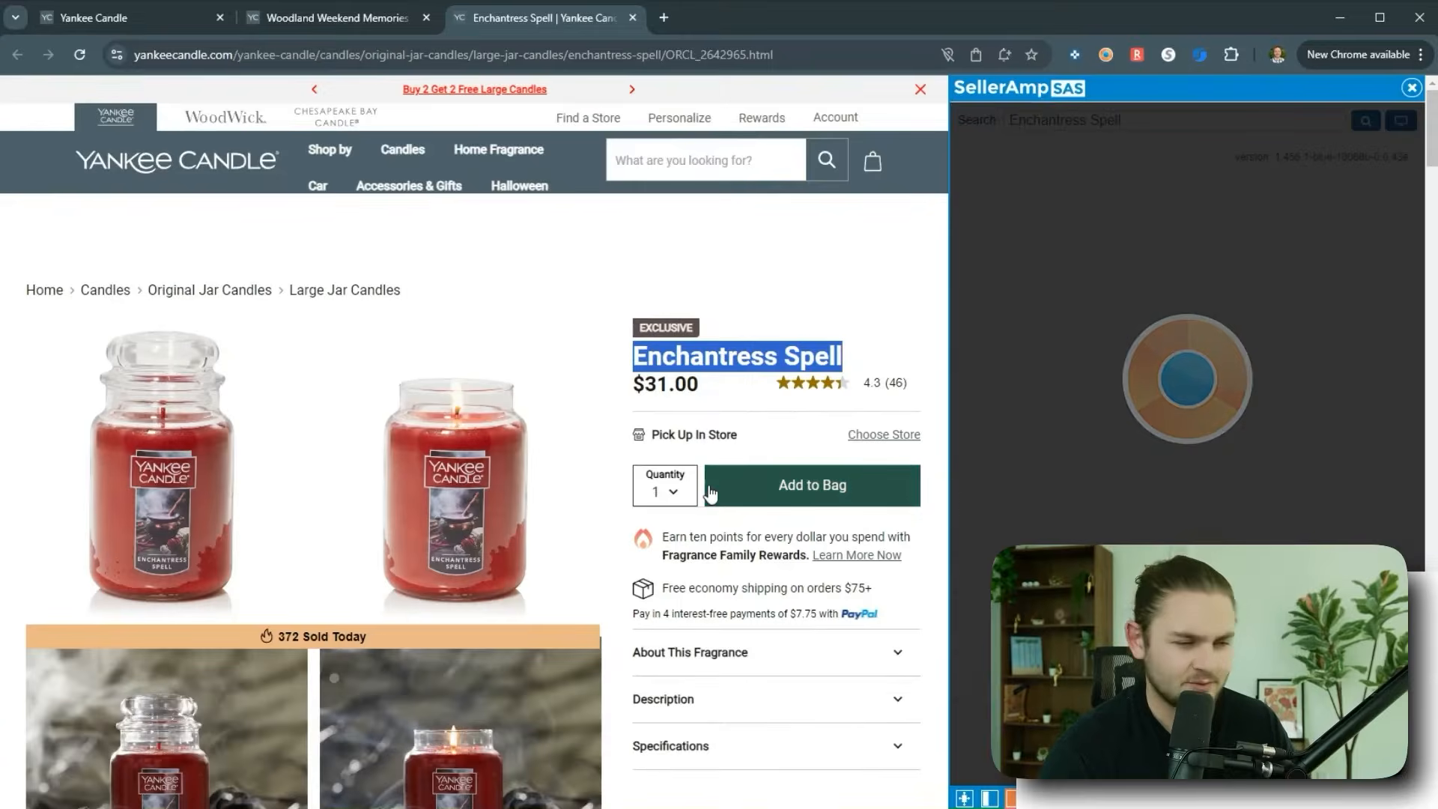
triple_click(1141, 118)
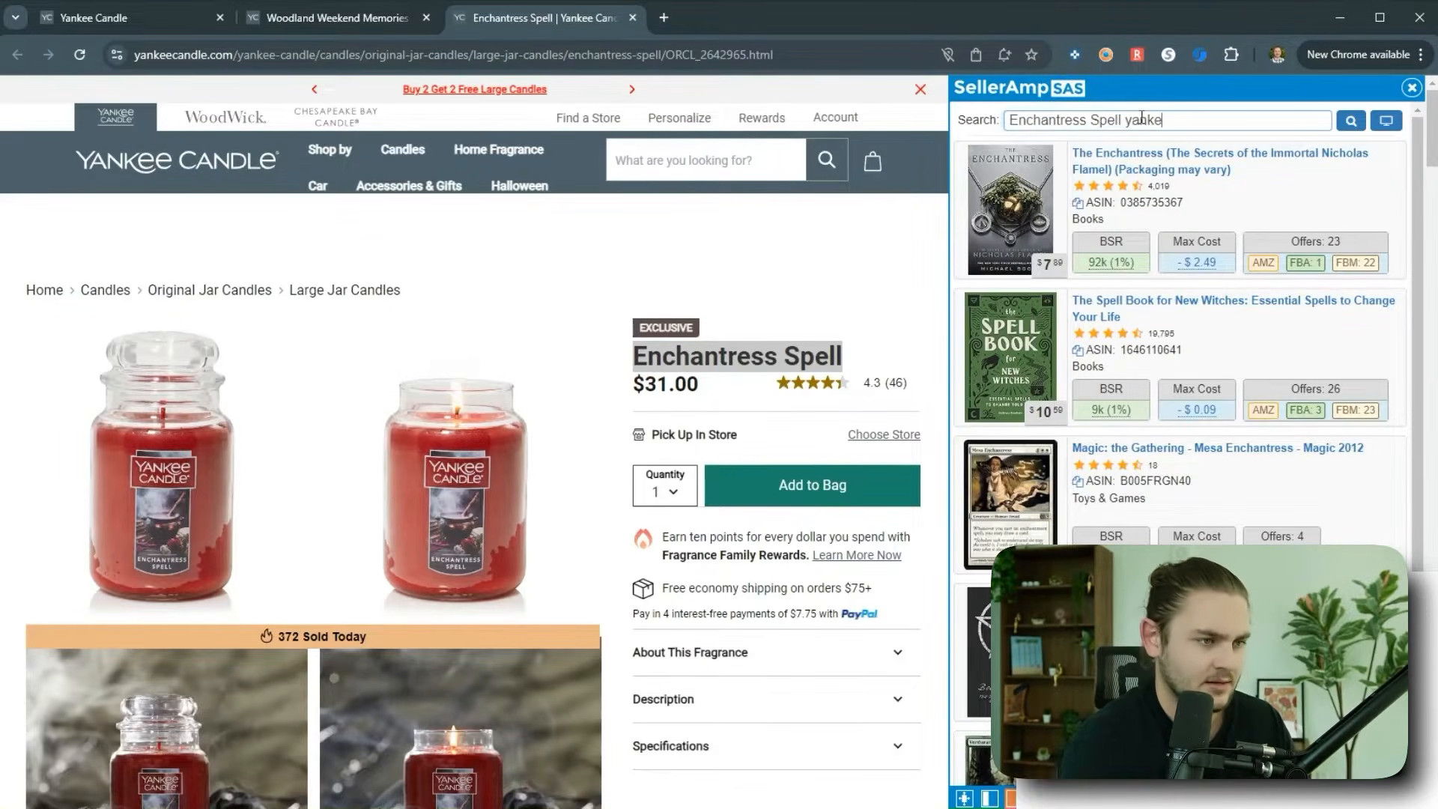
left_click(1199, 123)
left_click(1226, 124)
type("yankee")
key("Return")
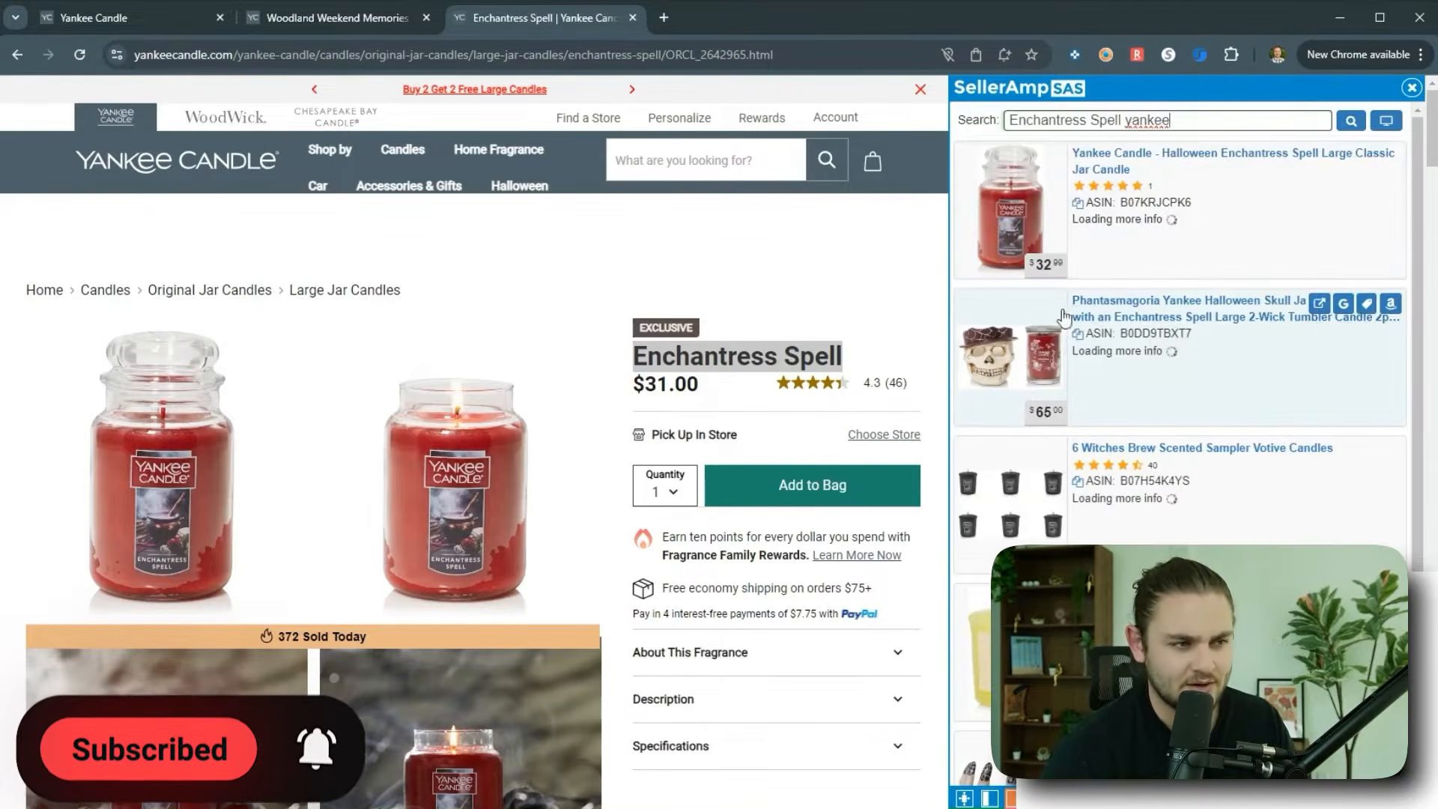
Step: Open the Amazon listing of the matching Yankee Candle Halloween Enchantress Spell Large Classic Jar Candle
mouse_move(1045, 472)
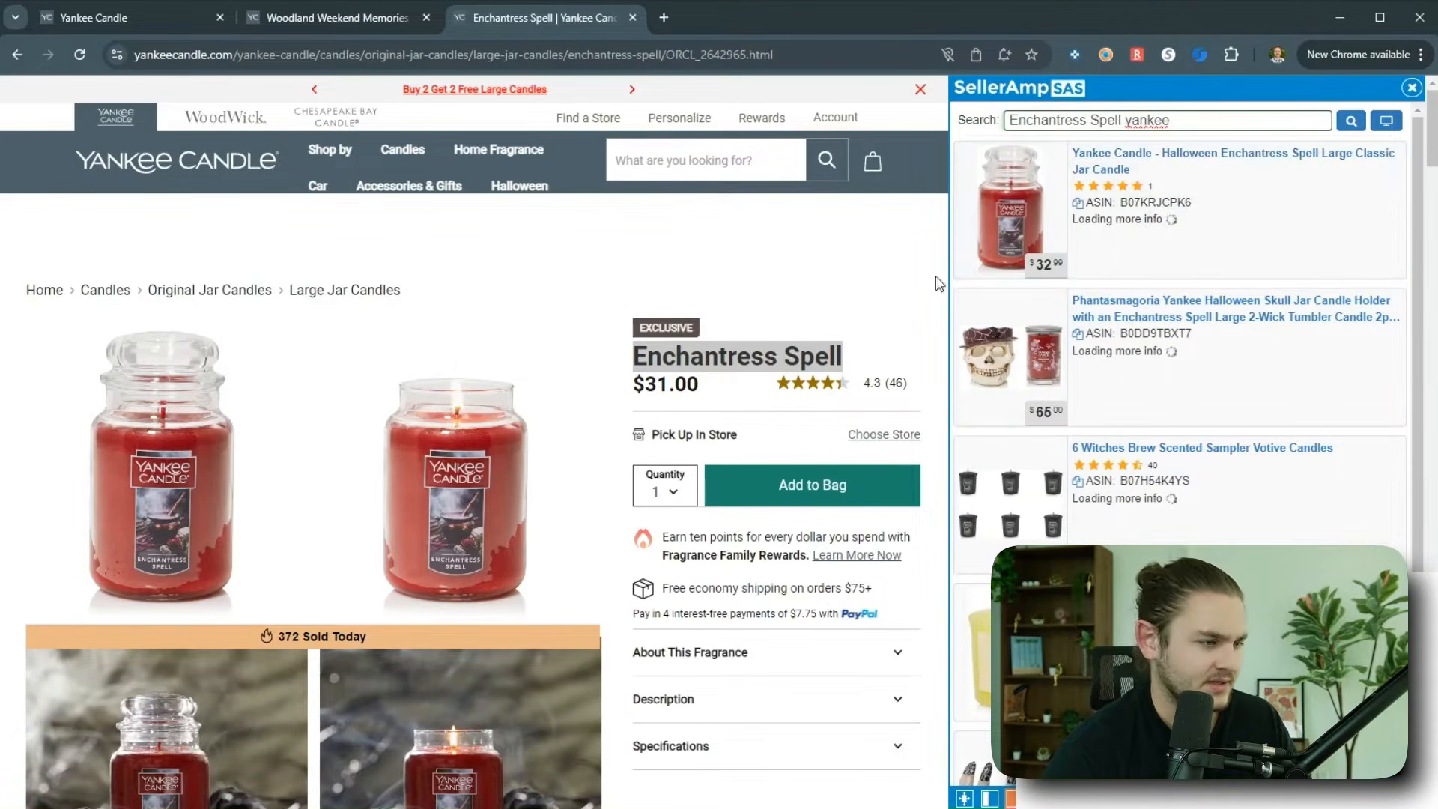
middle_click(1387, 157)
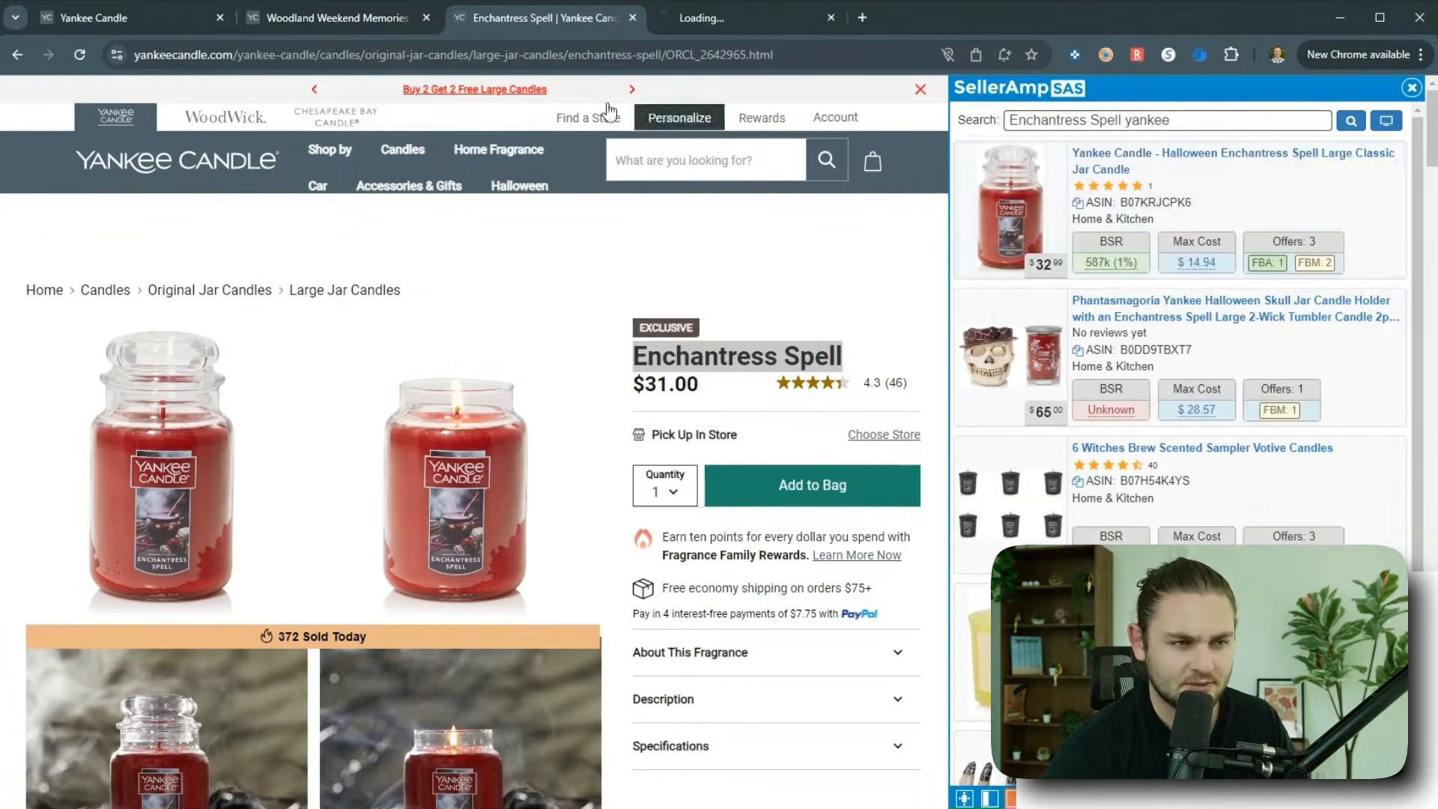
left_click(739, 26)
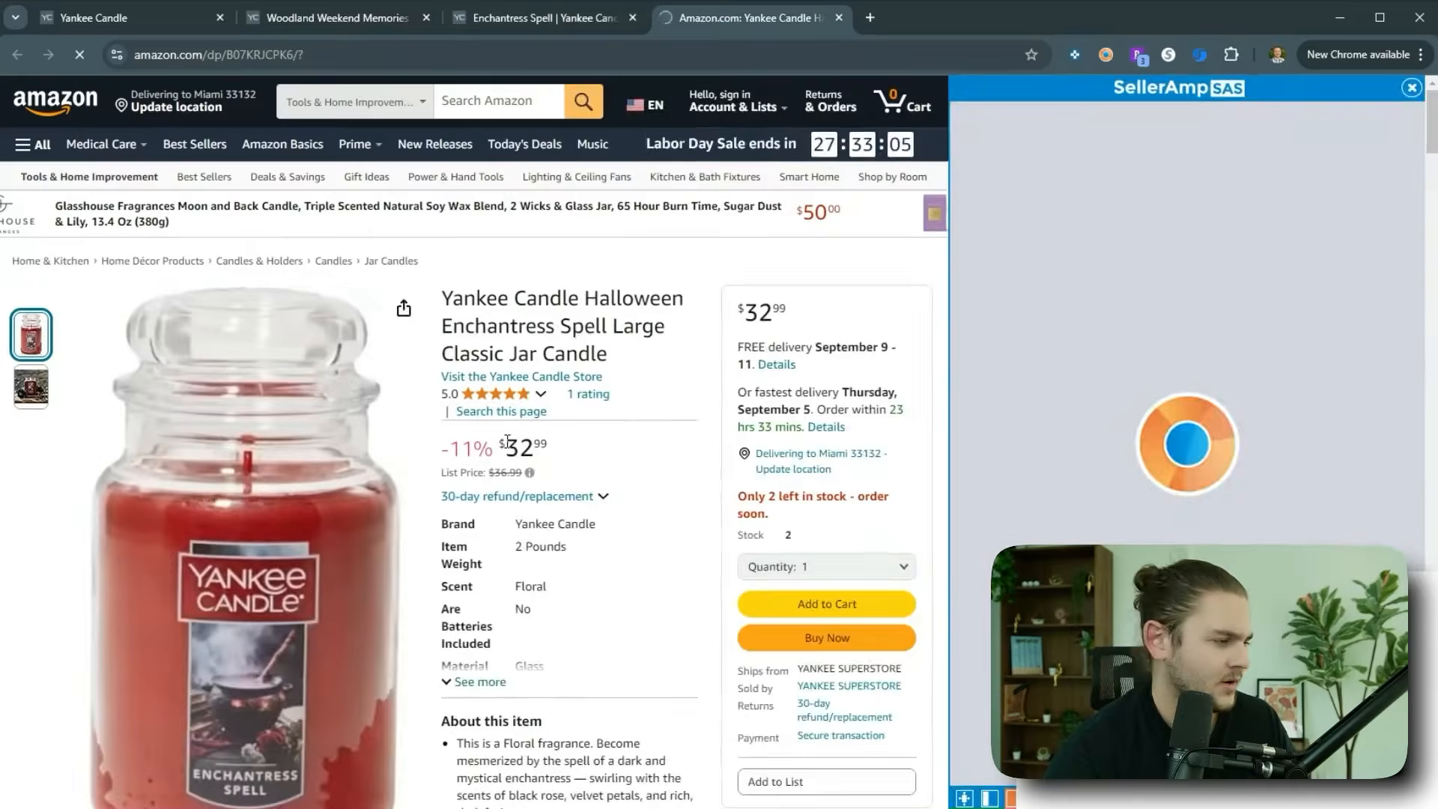
Step: Review the Enchantress Spell listing's quick info, alerts, price charts and live offers in SellerAmp
scroll(577, 483, "down", 7)
scroll(629, 476, "up", 9)
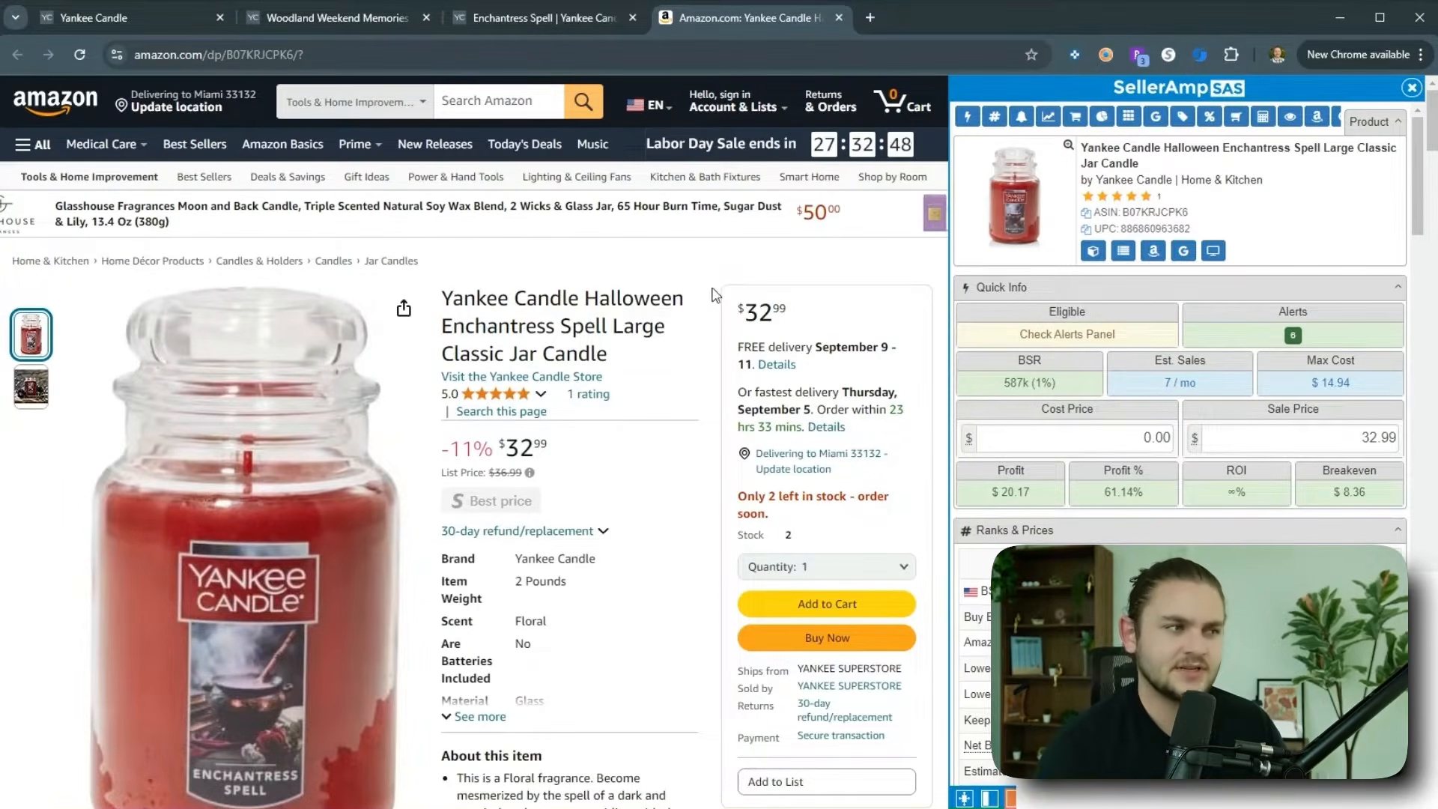
scroll(1157, 409, "down", 10)
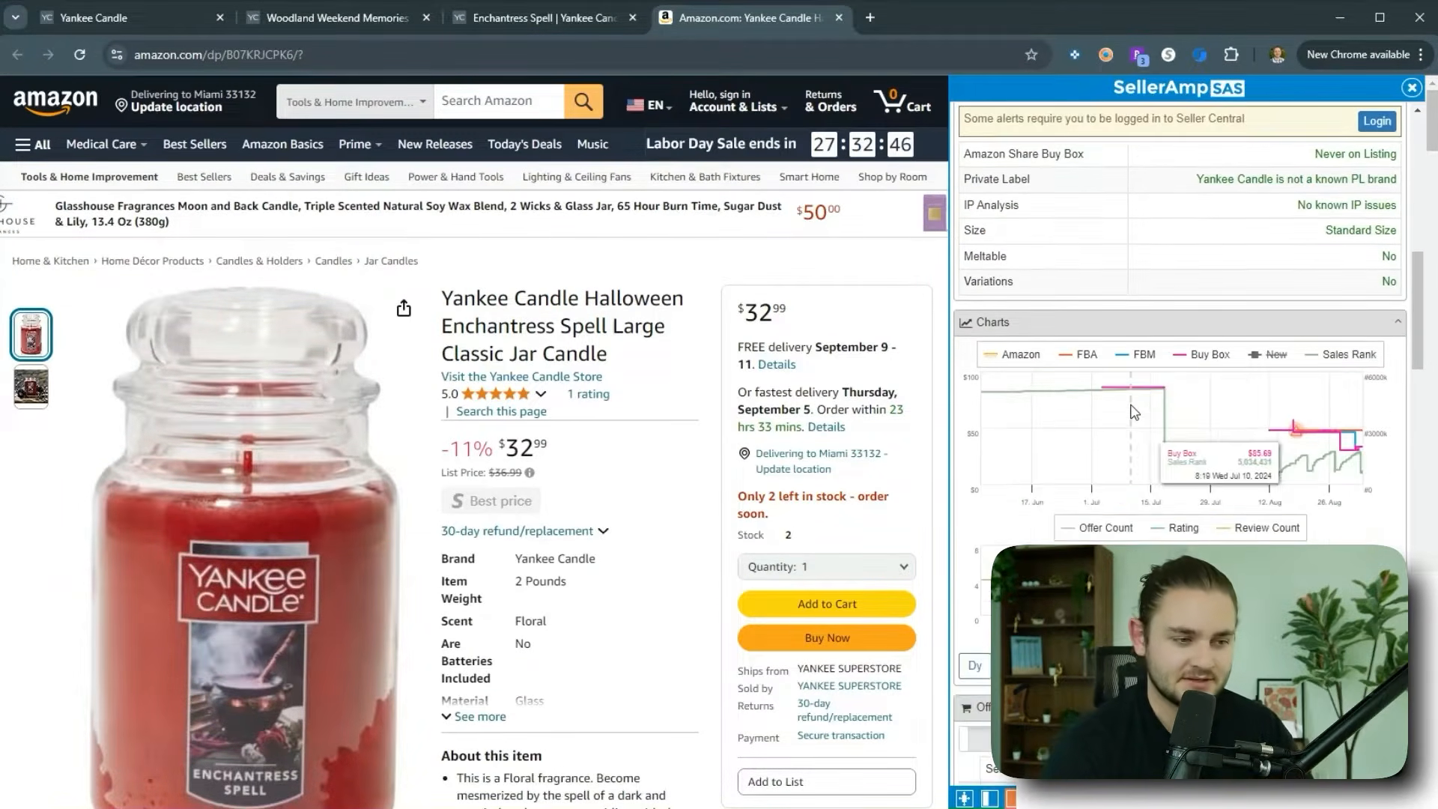
scroll(1146, 404, "down", 6)
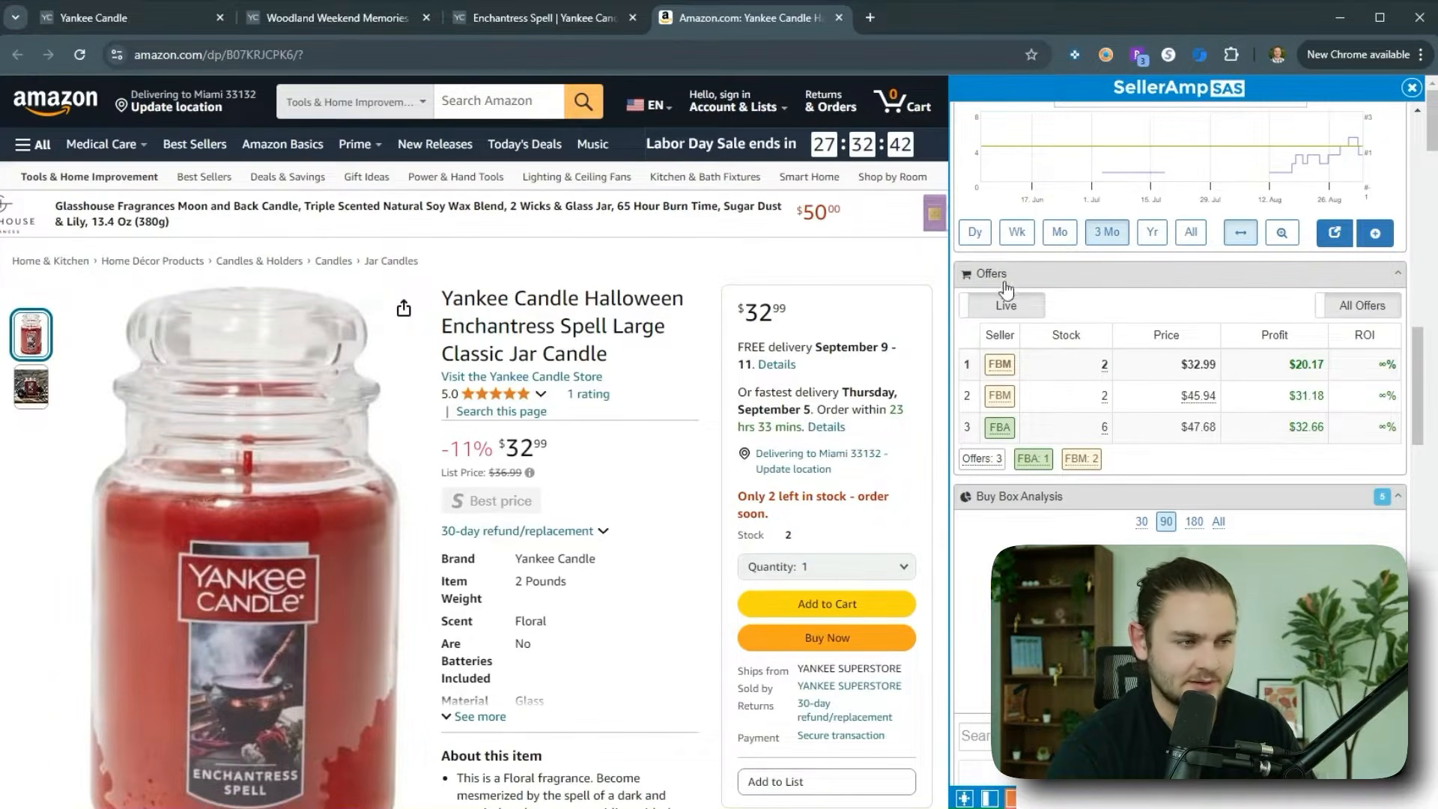
Step: Open the storefront of the listing's FBA seller in SellerAmp and filter its products to the Yankee Candle brand
left_click(1000, 427)
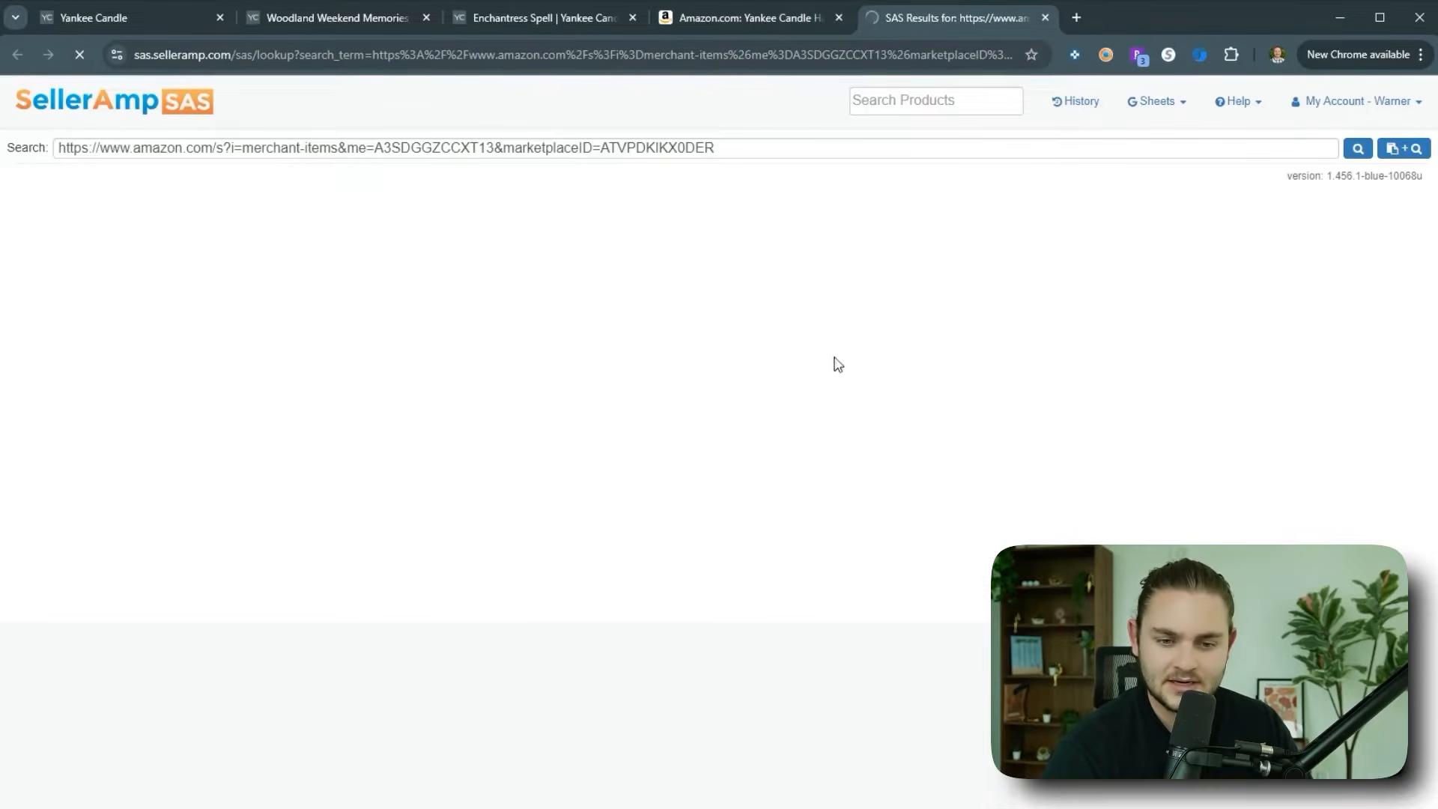
left_click(730, 15)
left_click(558, 19)
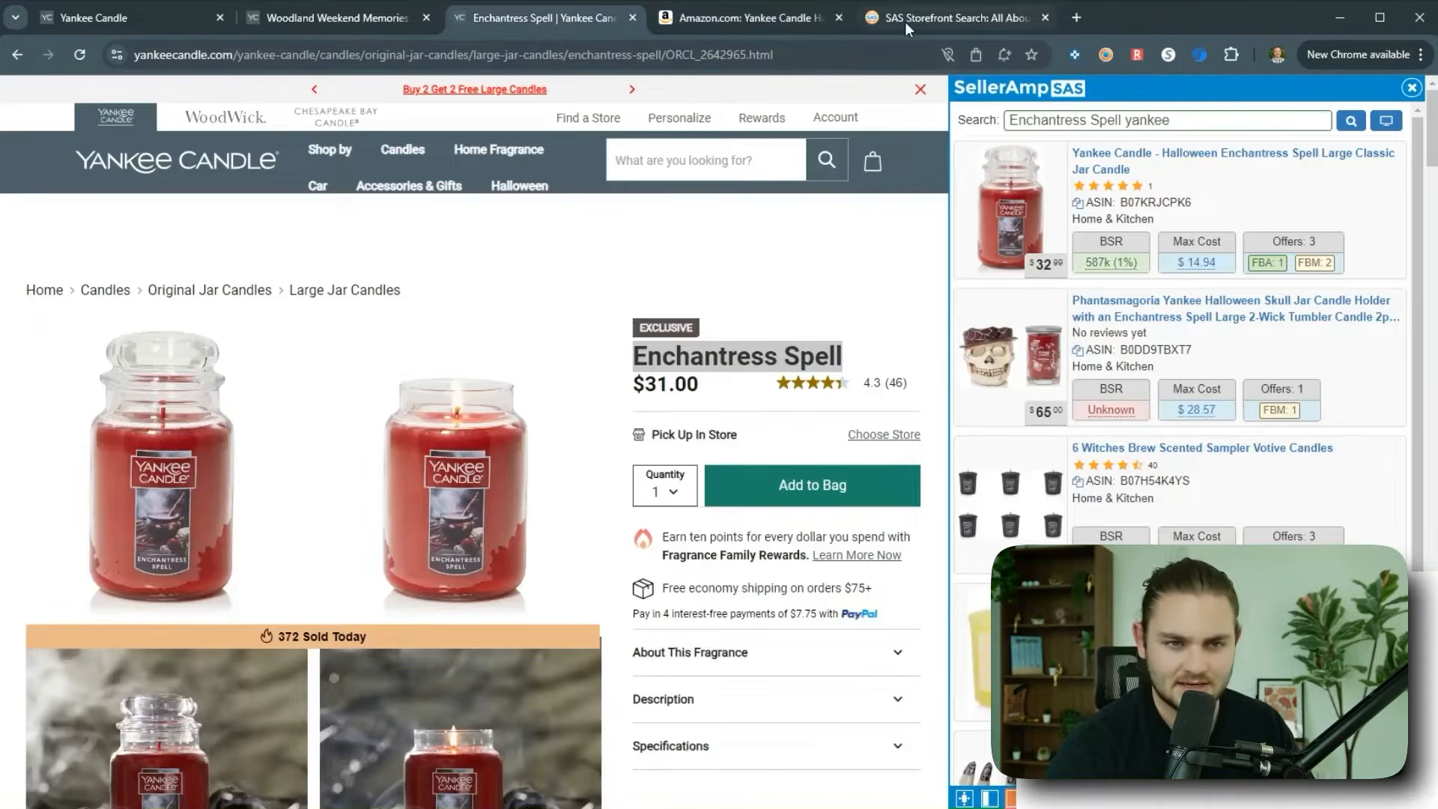
left_click(905, 21)
left_click(534, 293)
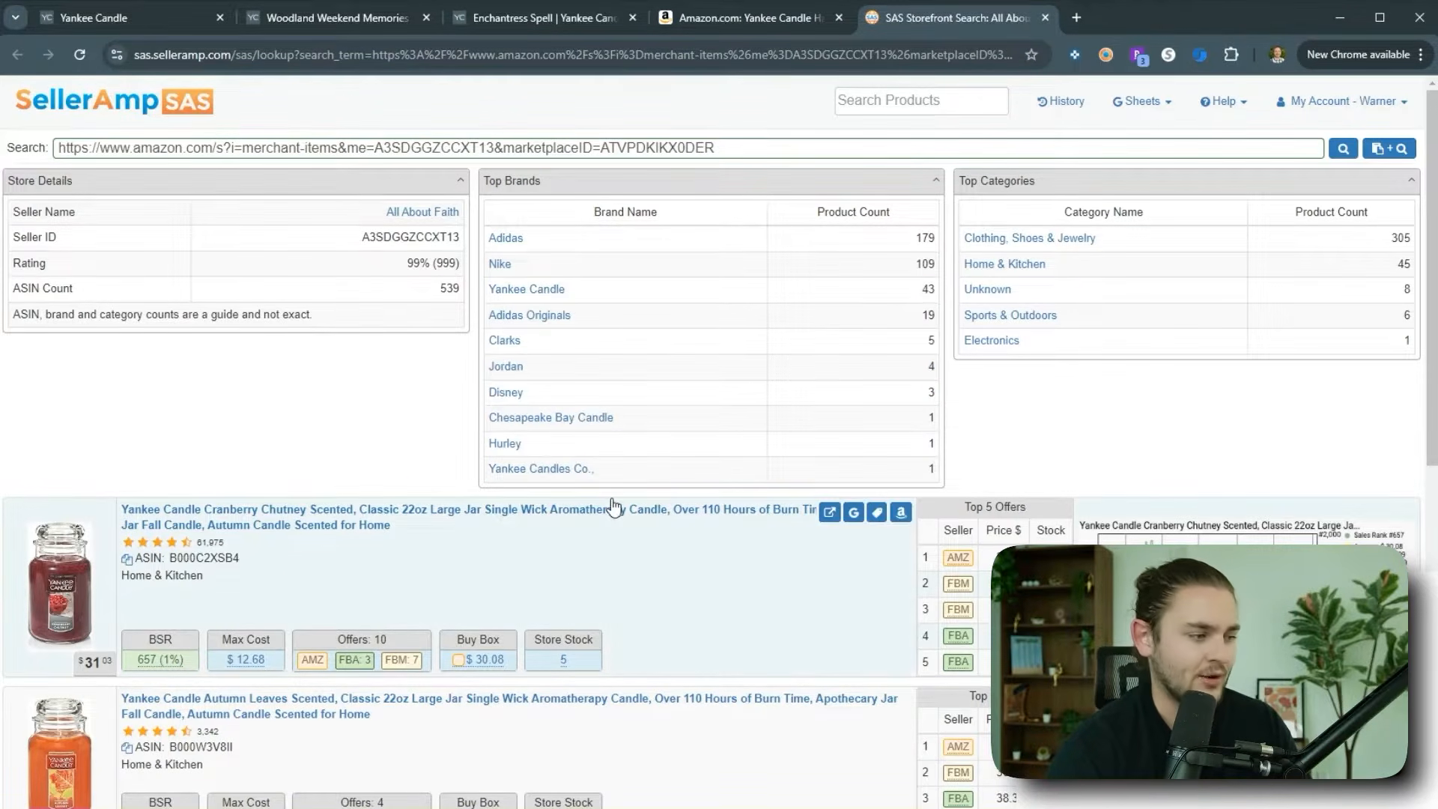
Step: Examine the seller's store and brand overview and the sales ranks, offers and price charts of the first Yankee Candle products
scroll(340, 412, "down", 2)
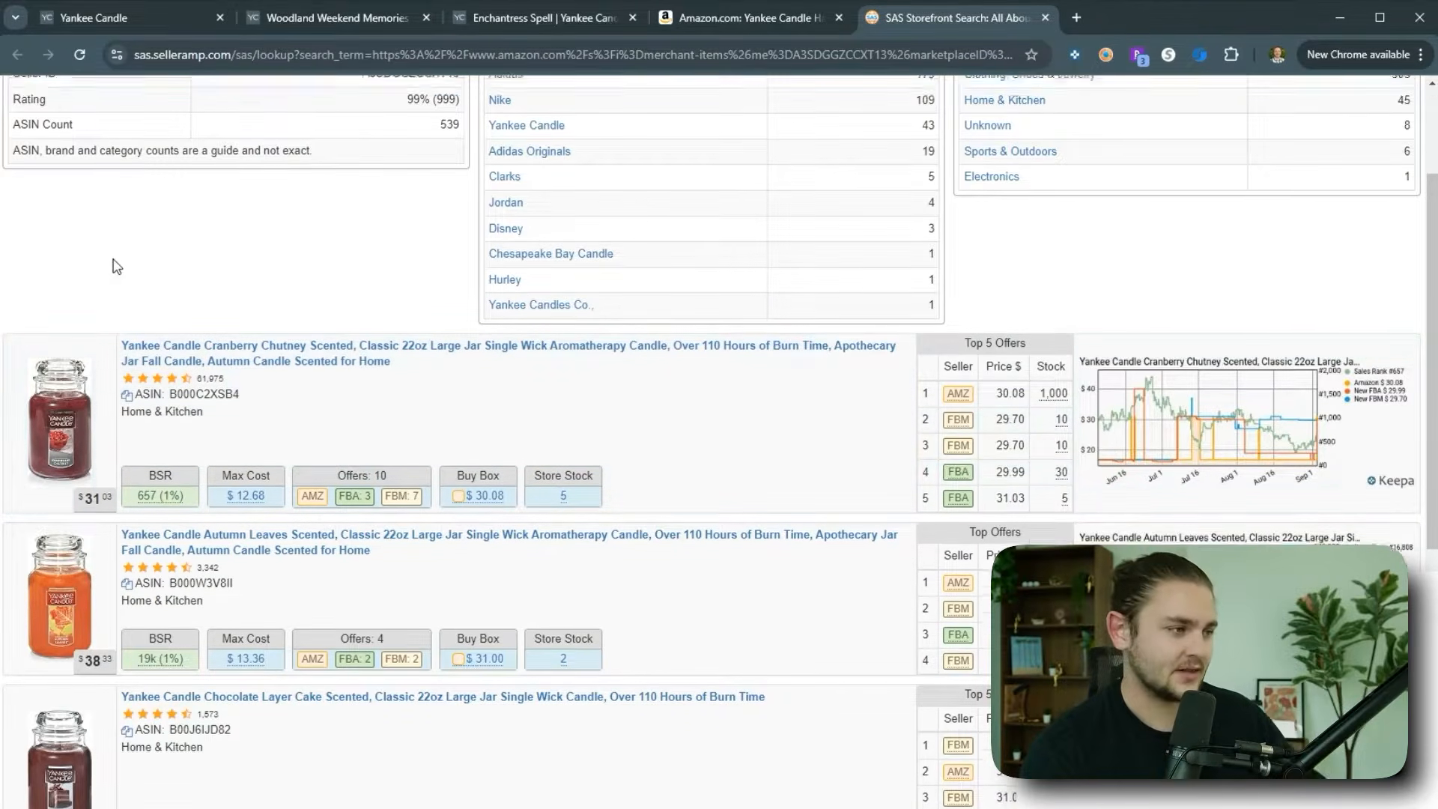
scroll(391, 294, "up", 2)
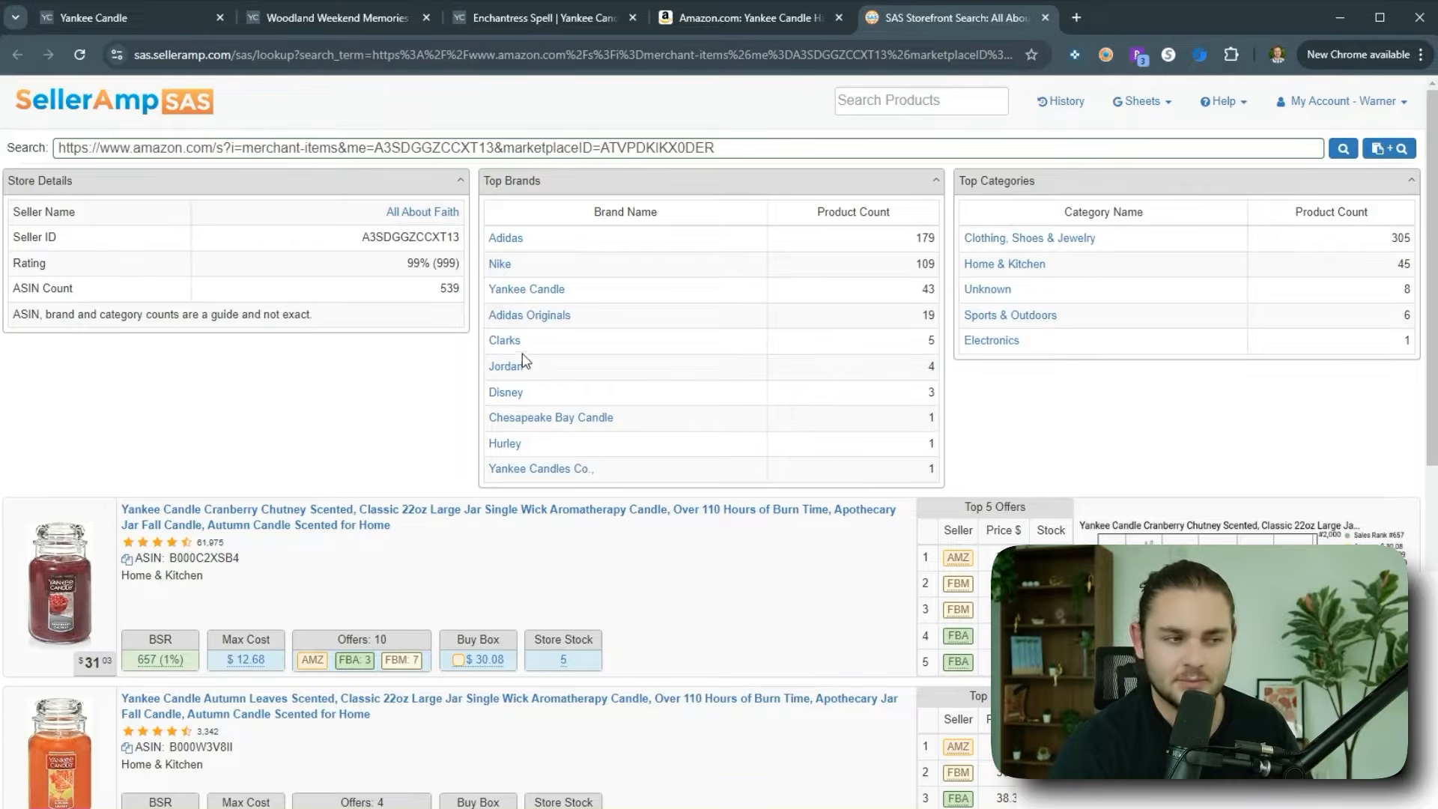
scroll(387, 374, "down", 3)
scroll(905, 362, "up", 3)
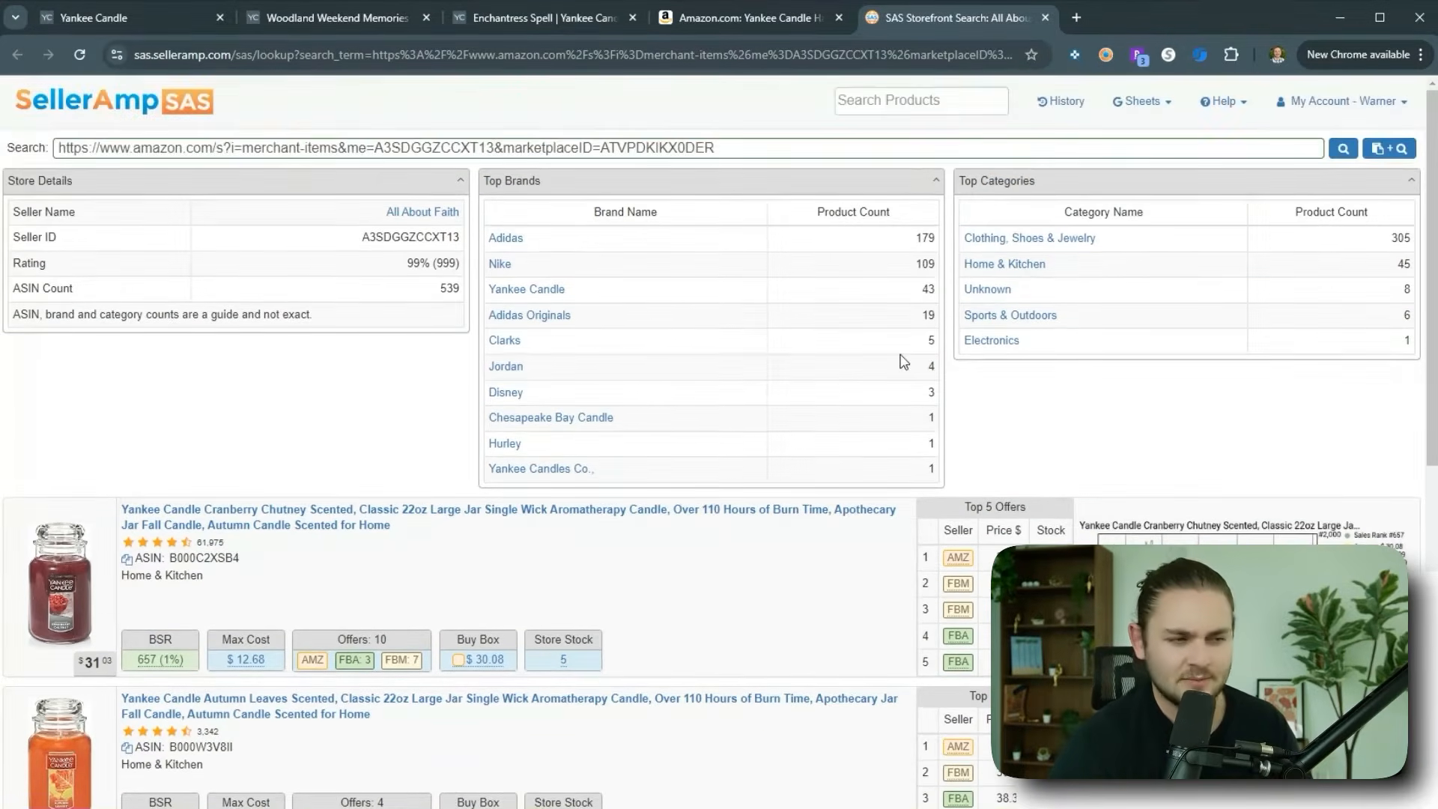
scroll(928, 435, "down", 8)
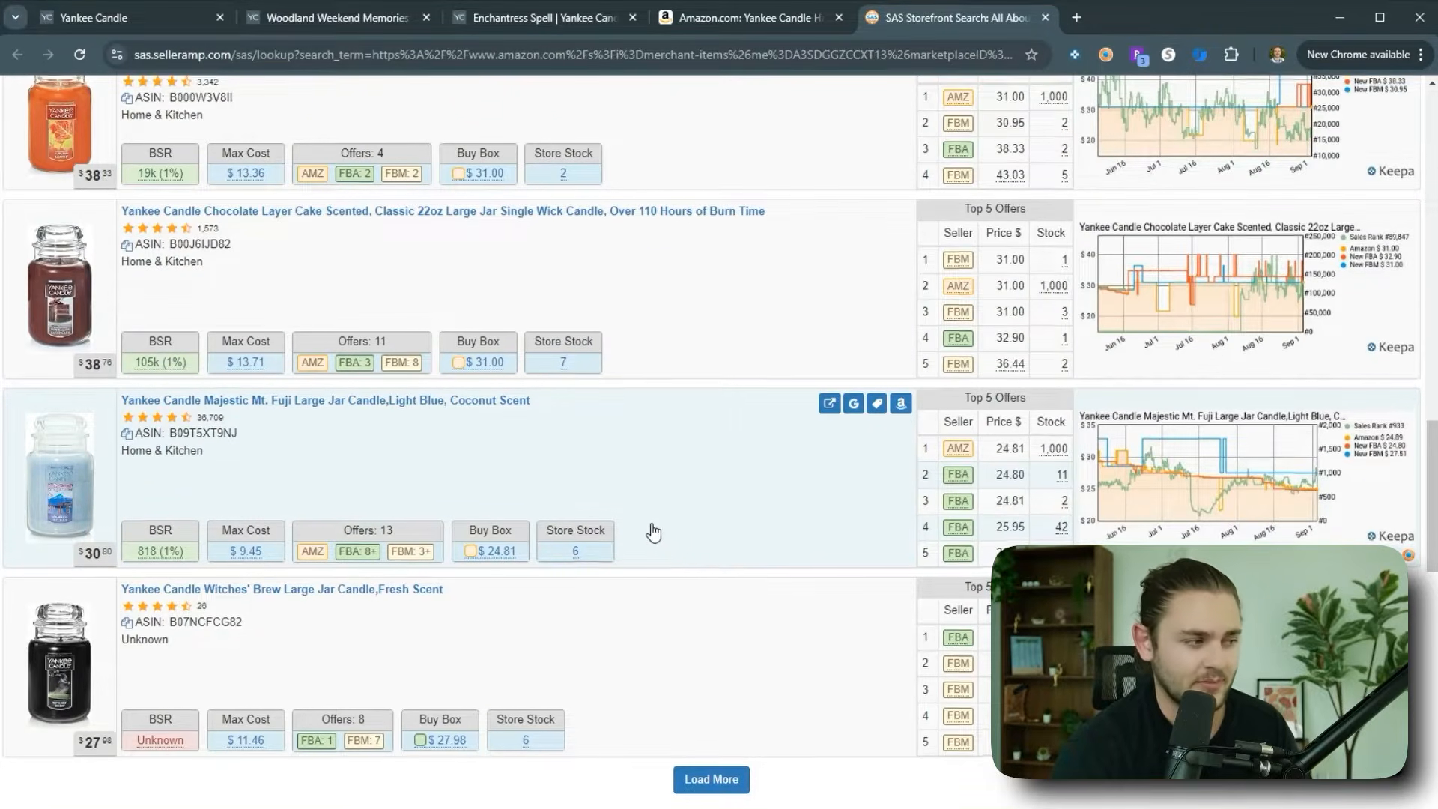
scroll(656, 533, "up", 6)
scroll(642, 466, "down", 2)
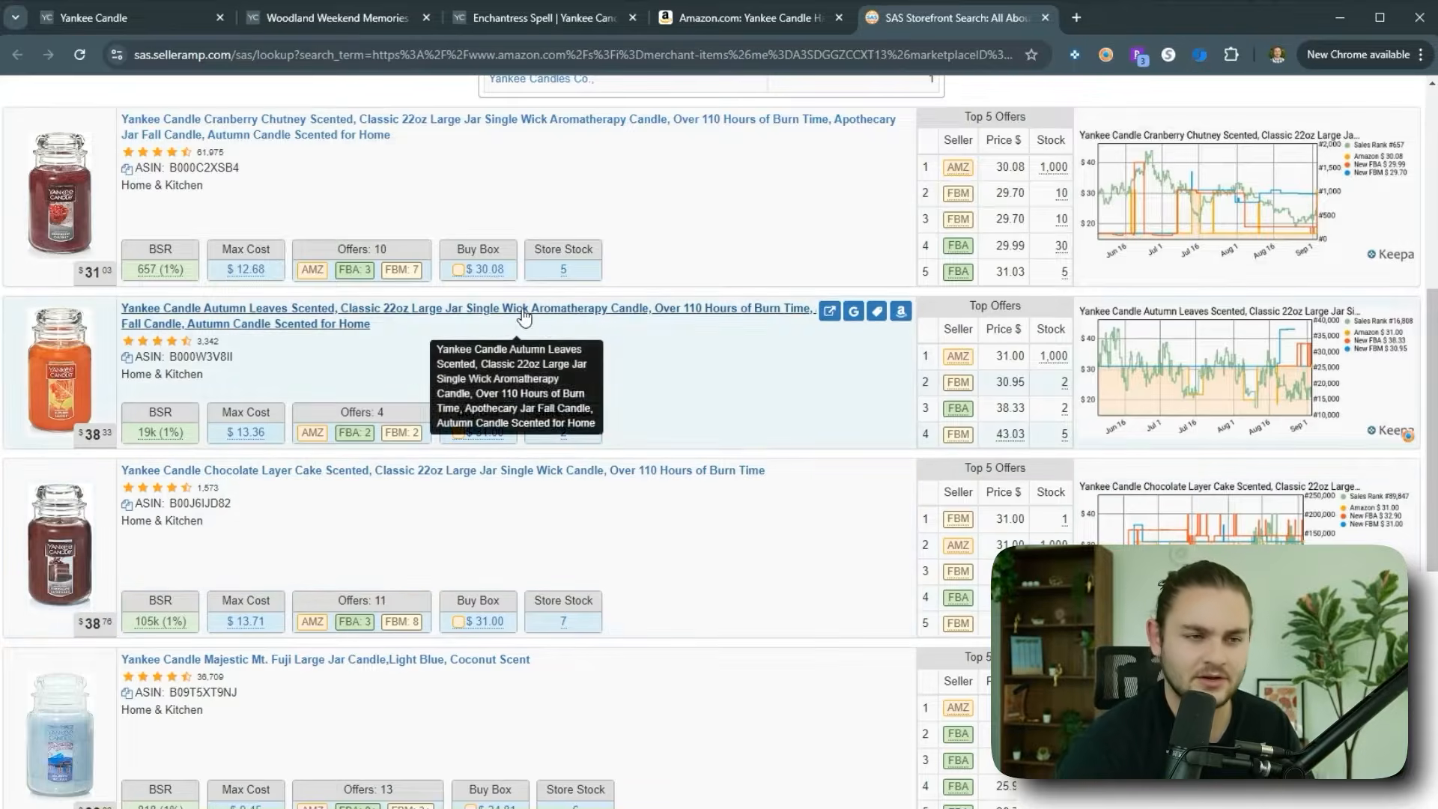
scroll(1189, 256, "up", 1)
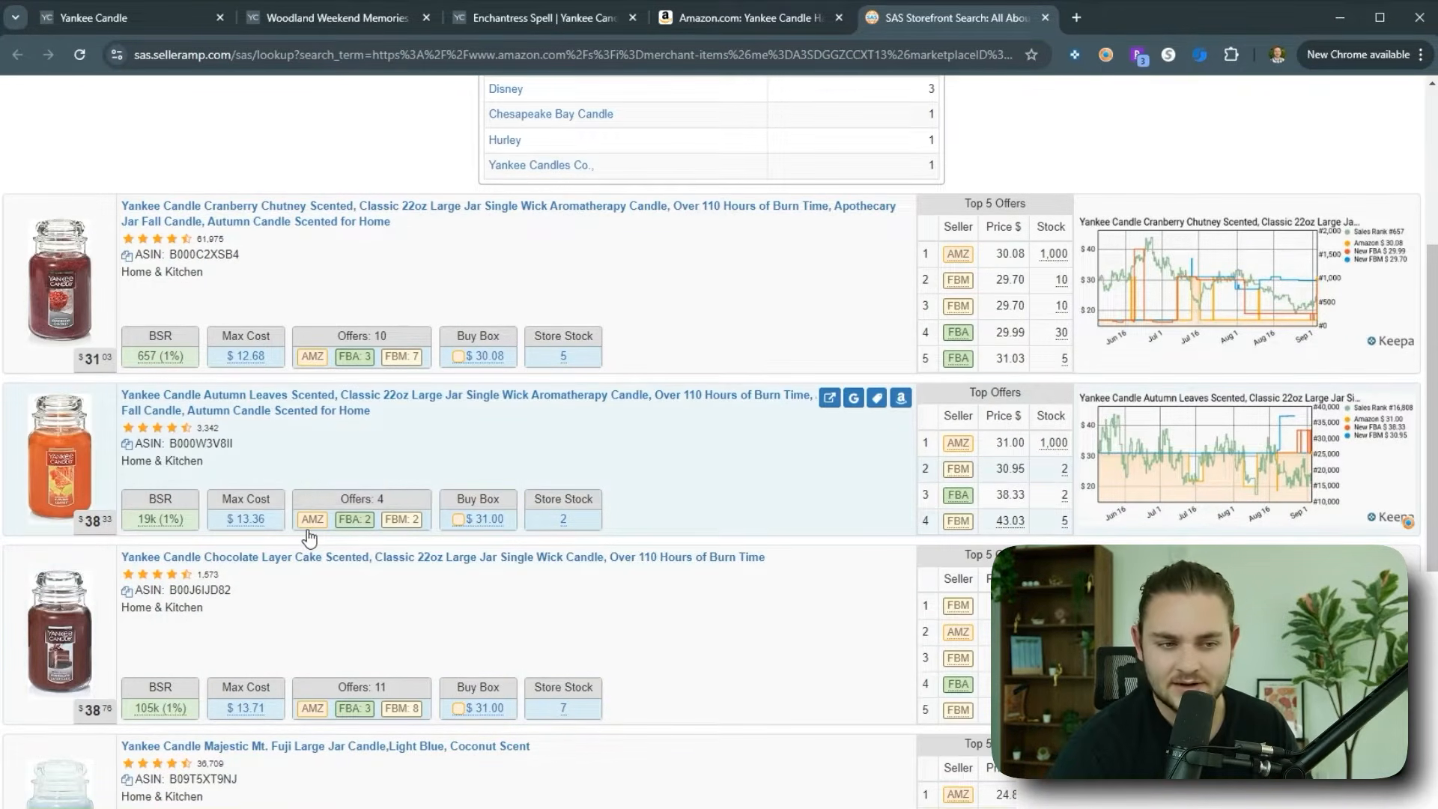
scroll(718, 482, "down", 1)
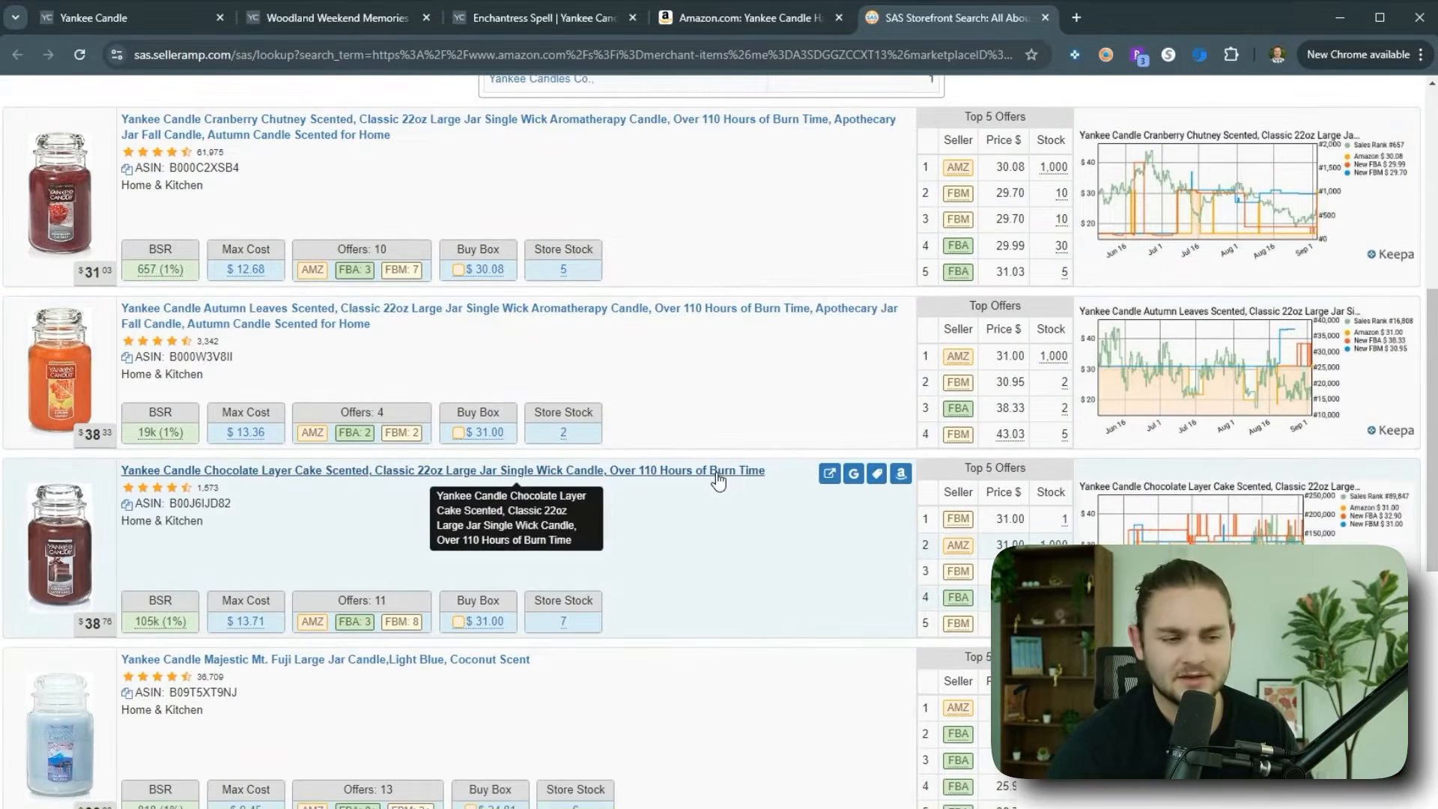
scroll(711, 483, "down", 2)
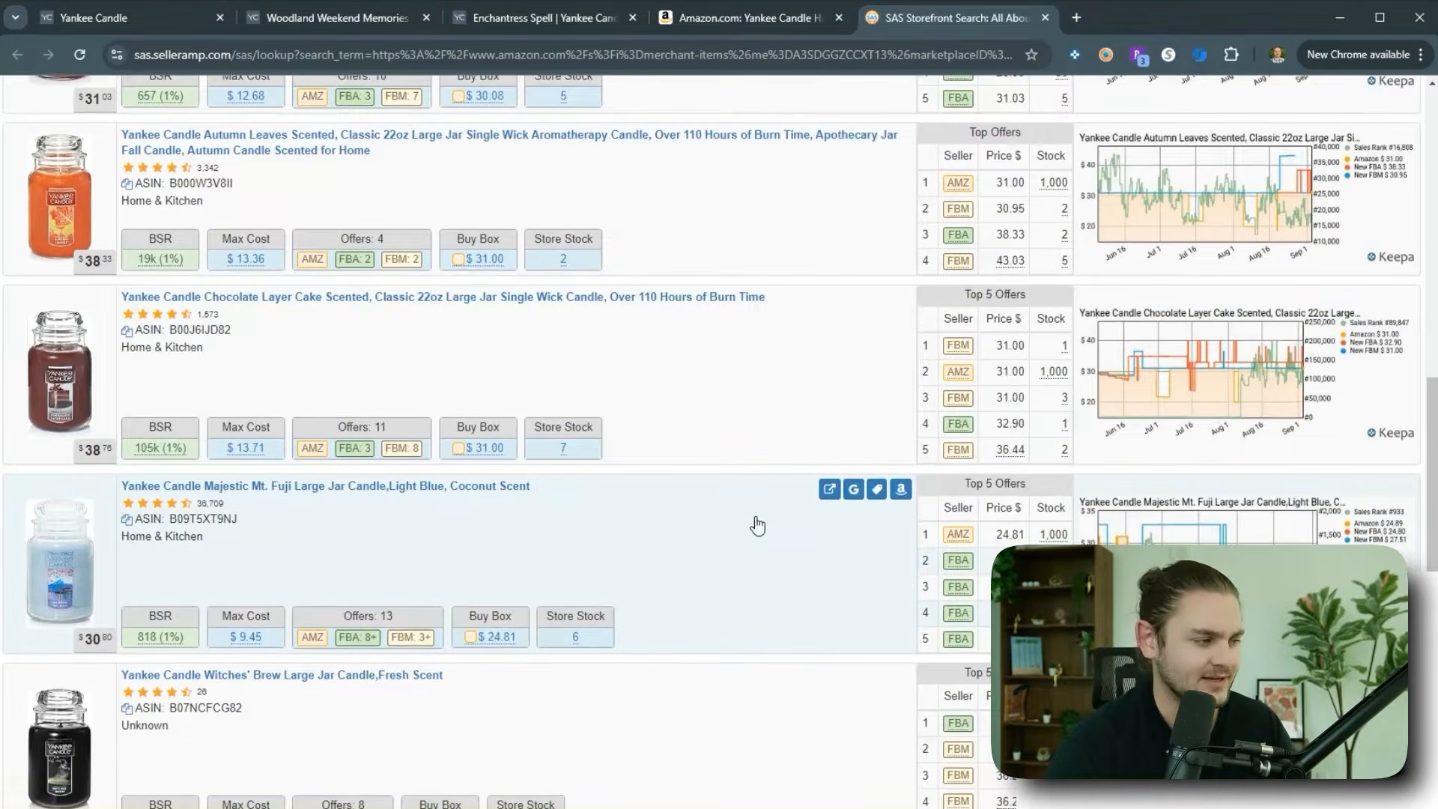
scroll(758, 526, "down", 1)
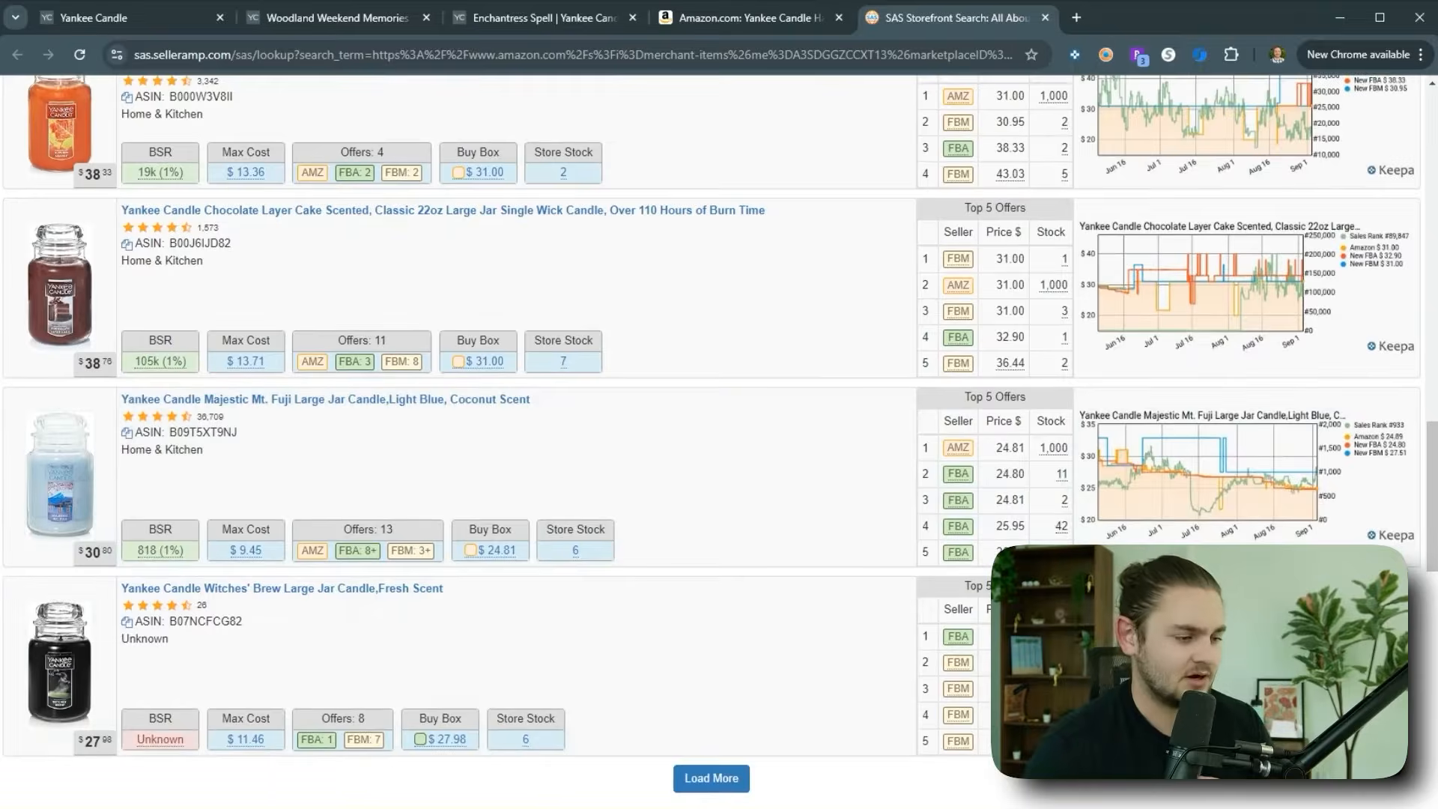
Step: Load more of the seller's Yankee Candle products and examine their sales ranks, maximum costs and competing offers
scroll(609, 565, "down", 4)
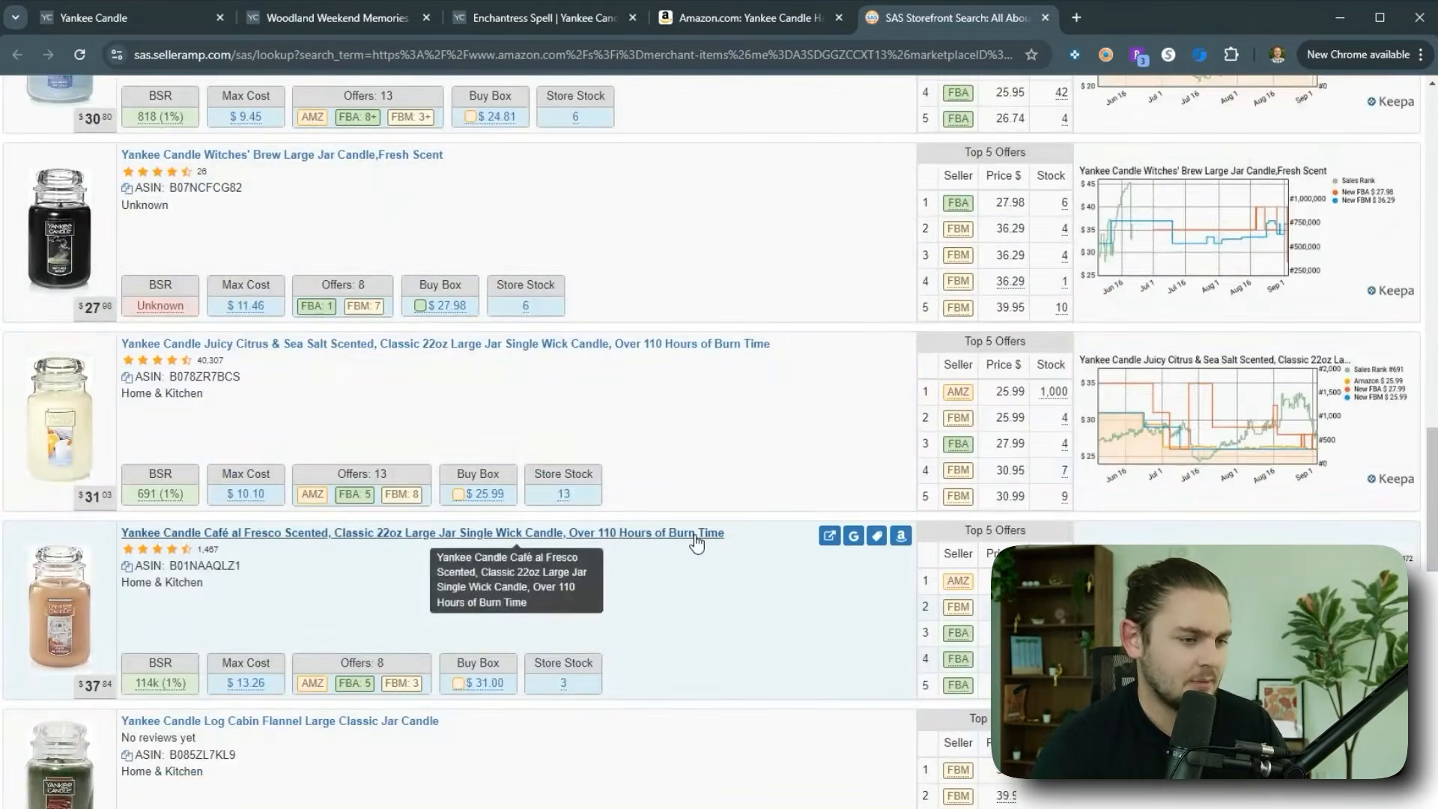
scroll(711, 528, "down", 2)
scroll(734, 519, "down", 3)
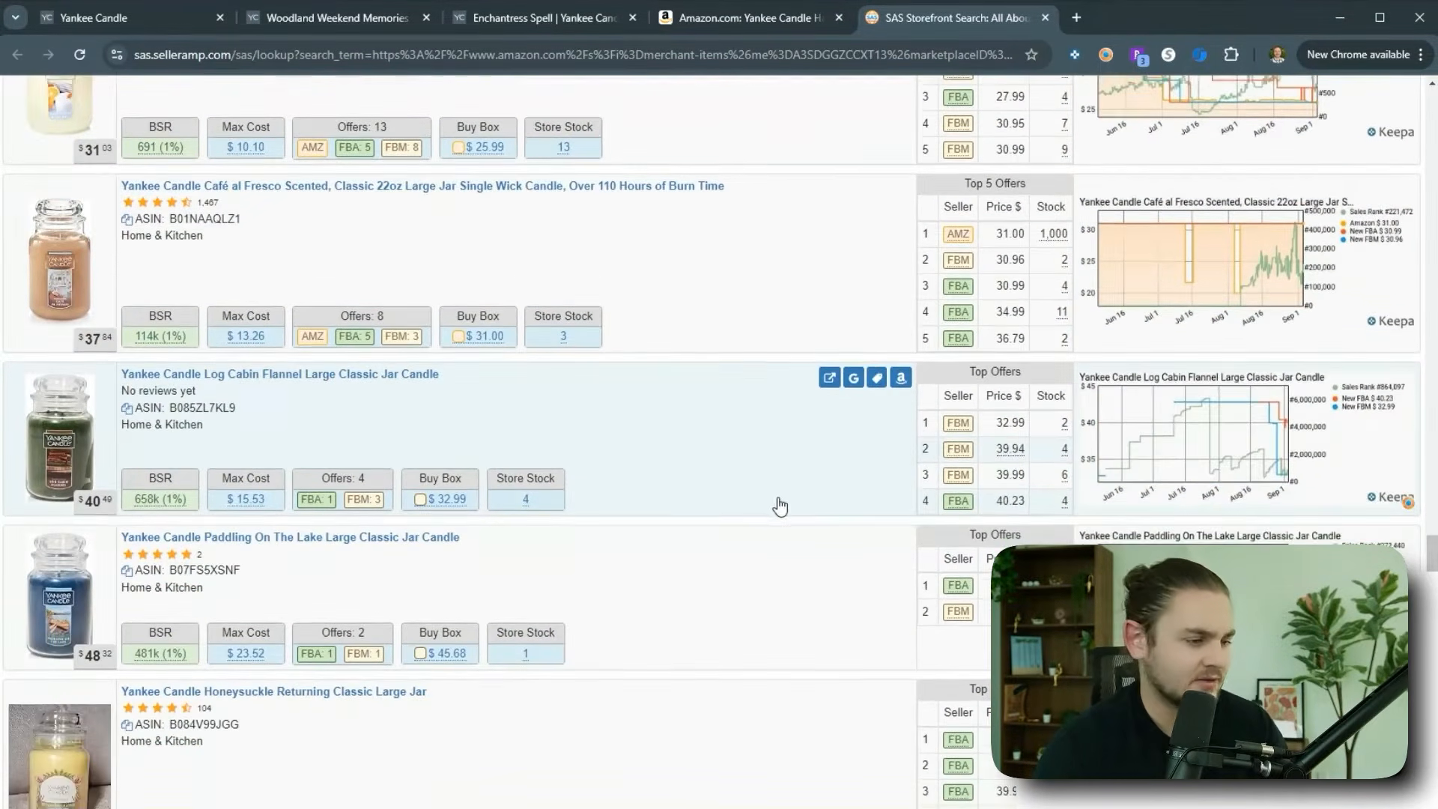
left_click(730, 779)
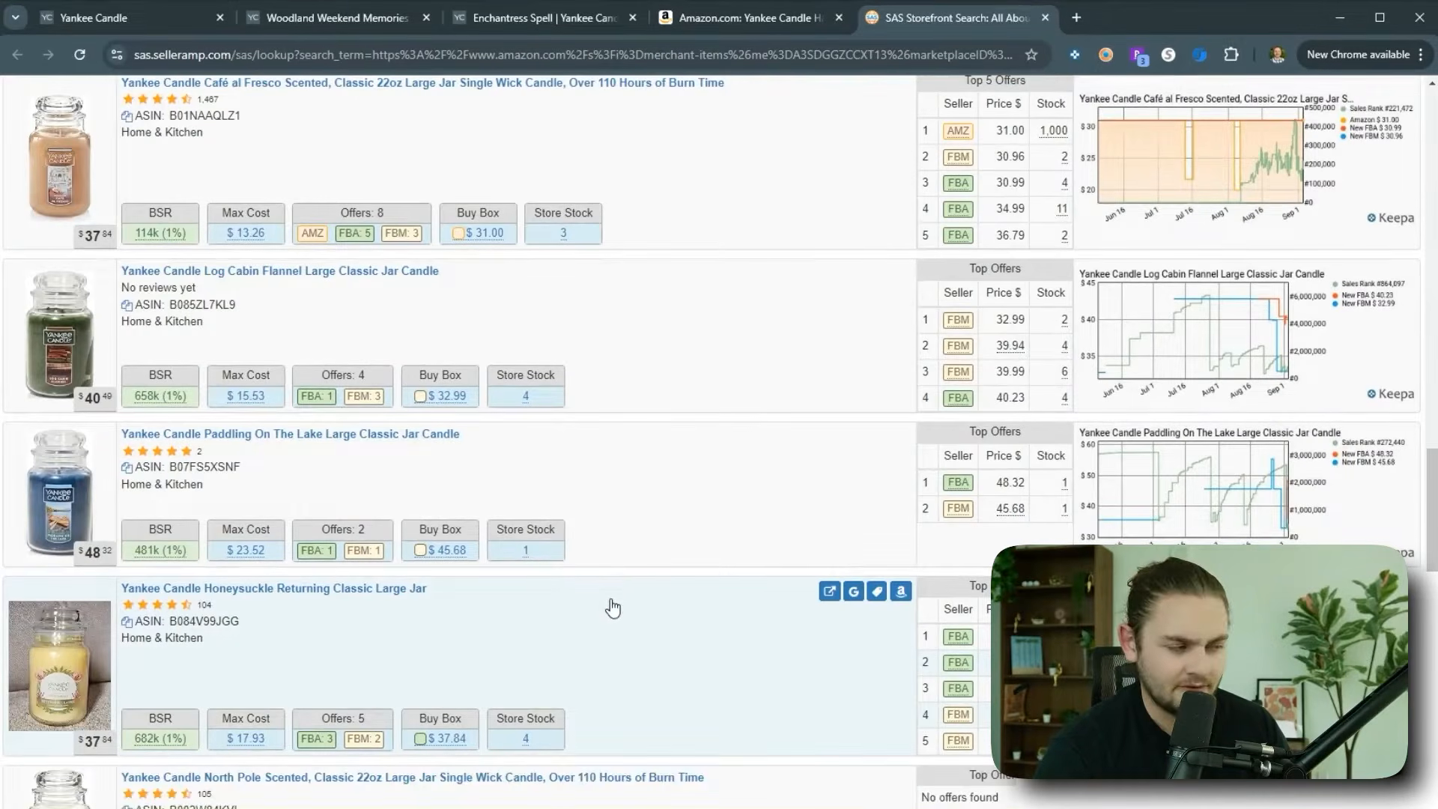
scroll(666, 573, "down", 1)
scroll(330, 507, "up", 4)
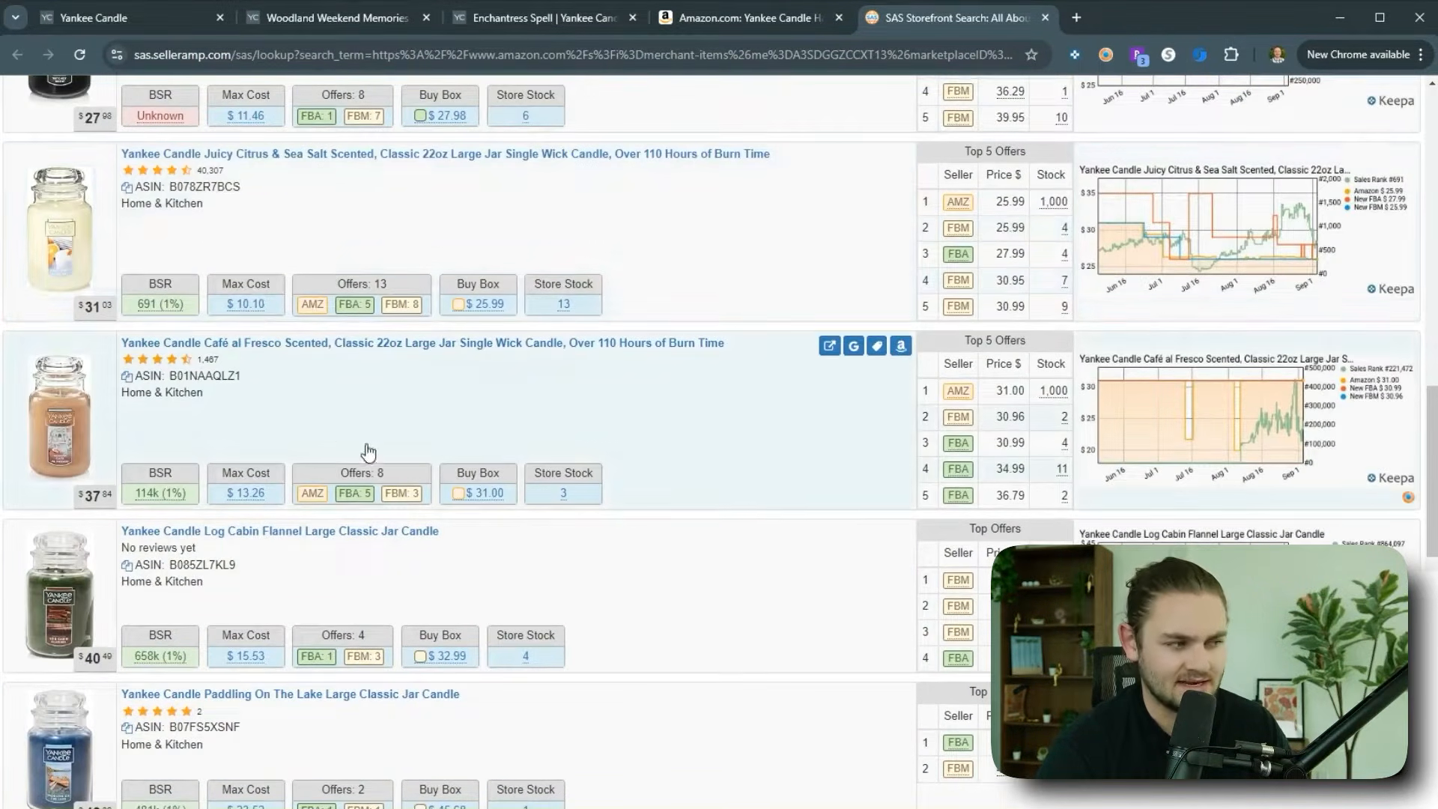
scroll(681, 465, "down", 2)
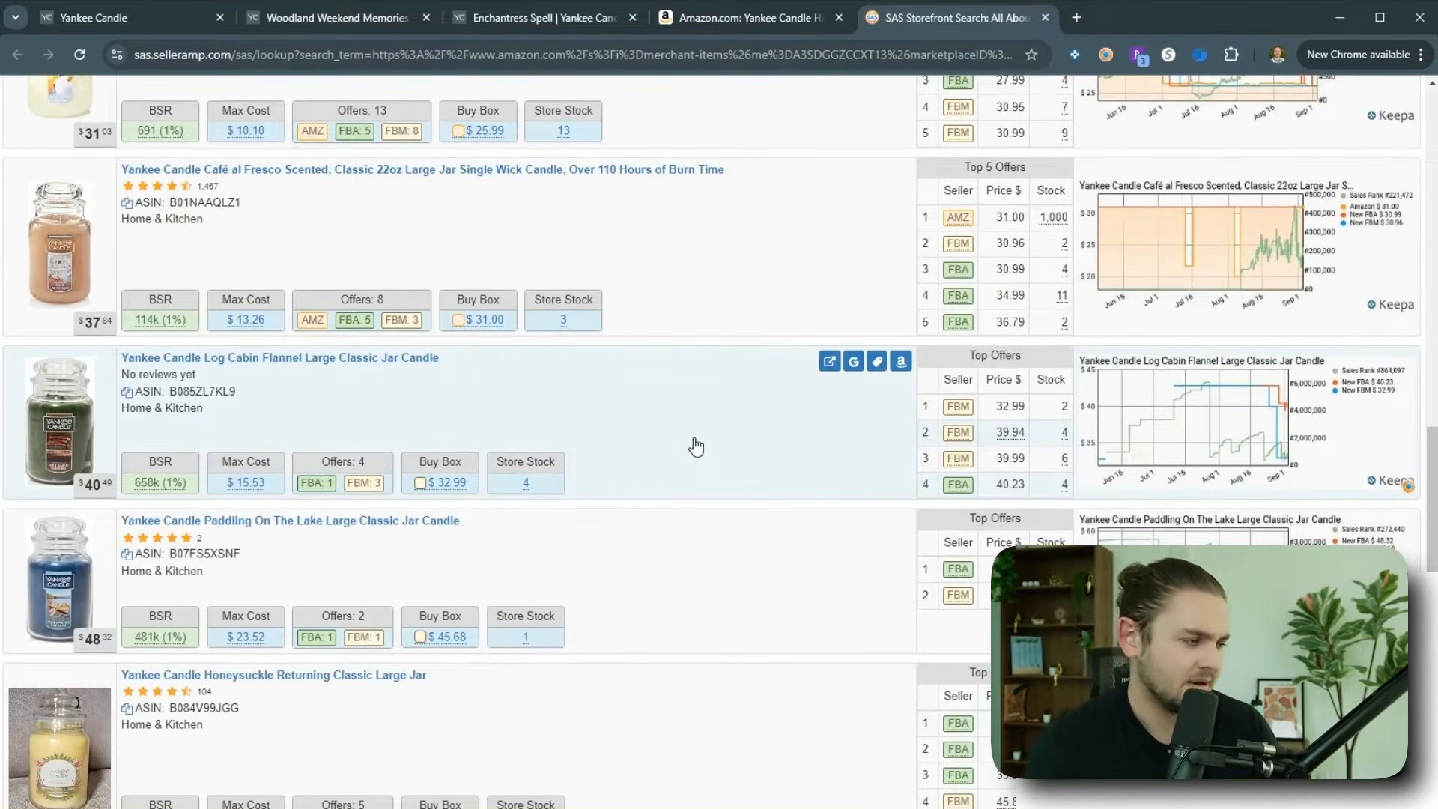
scroll(696, 448, "down", 2)
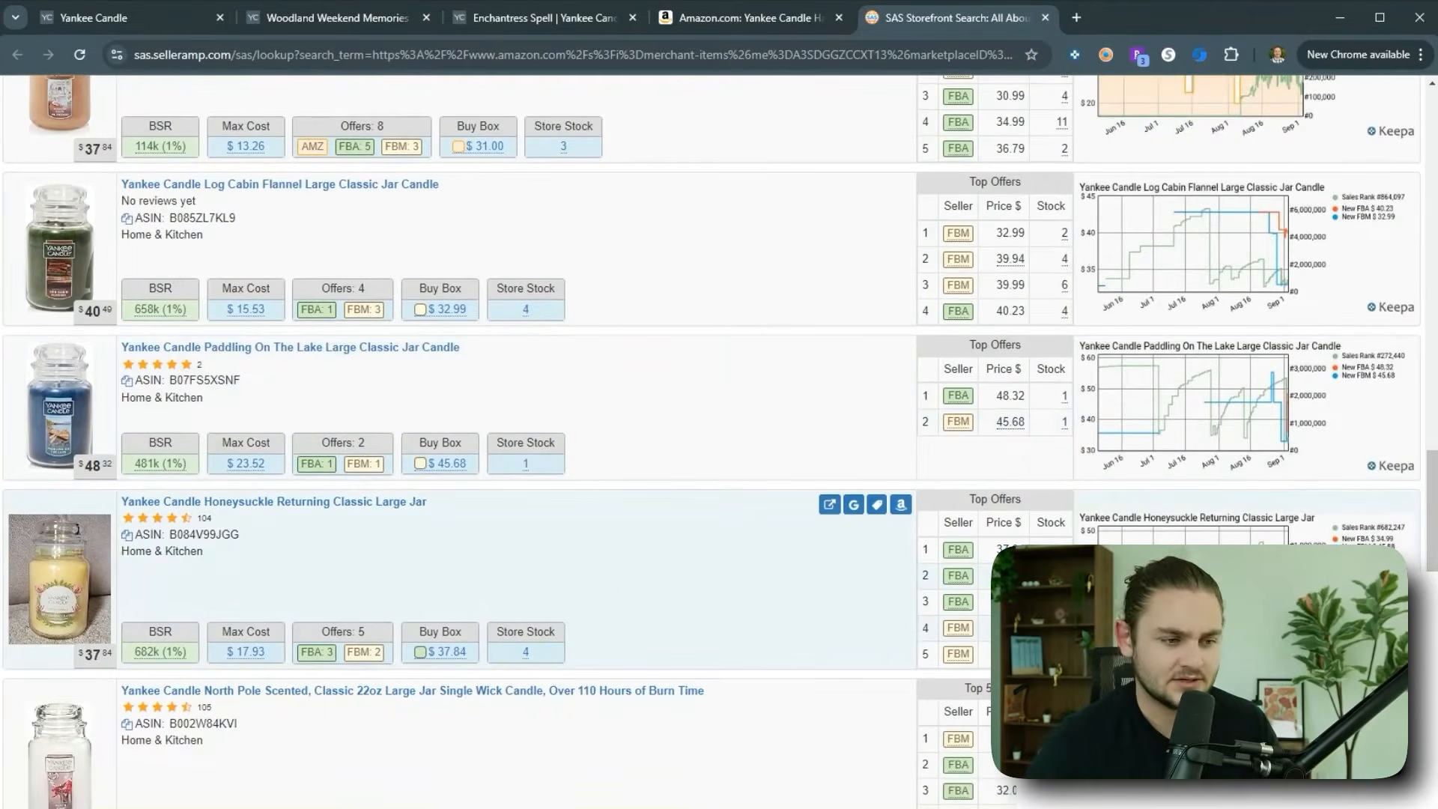
scroll(498, 613, "down", 9)
scroll(592, 730, "up", 1)
scroll(749, 696, "down", 1)
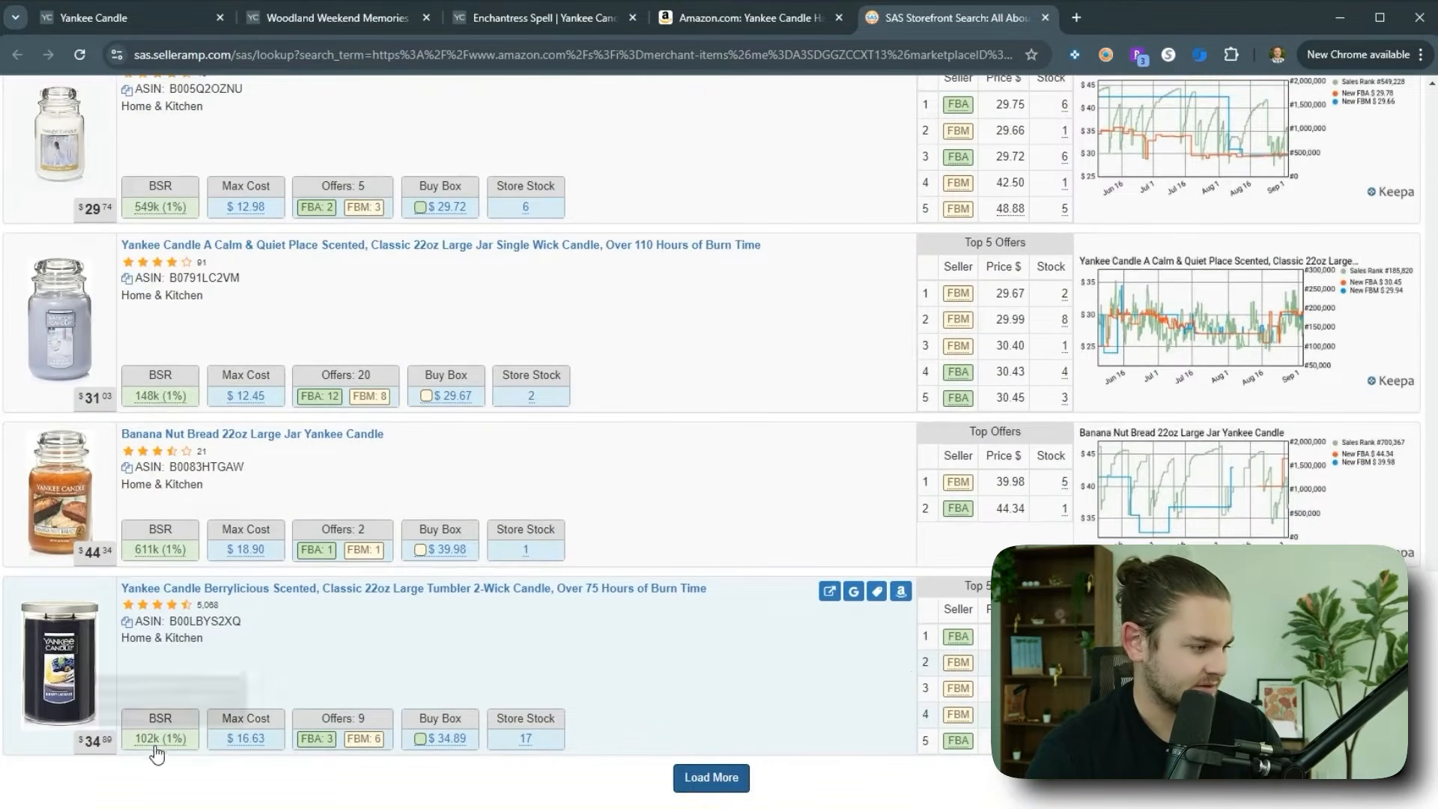
Step: Open the Amazon listings of the Berrylicious large tumbler, North Pole large jar and Honeysuckle Returning large jar candles
left_click(902, 591)
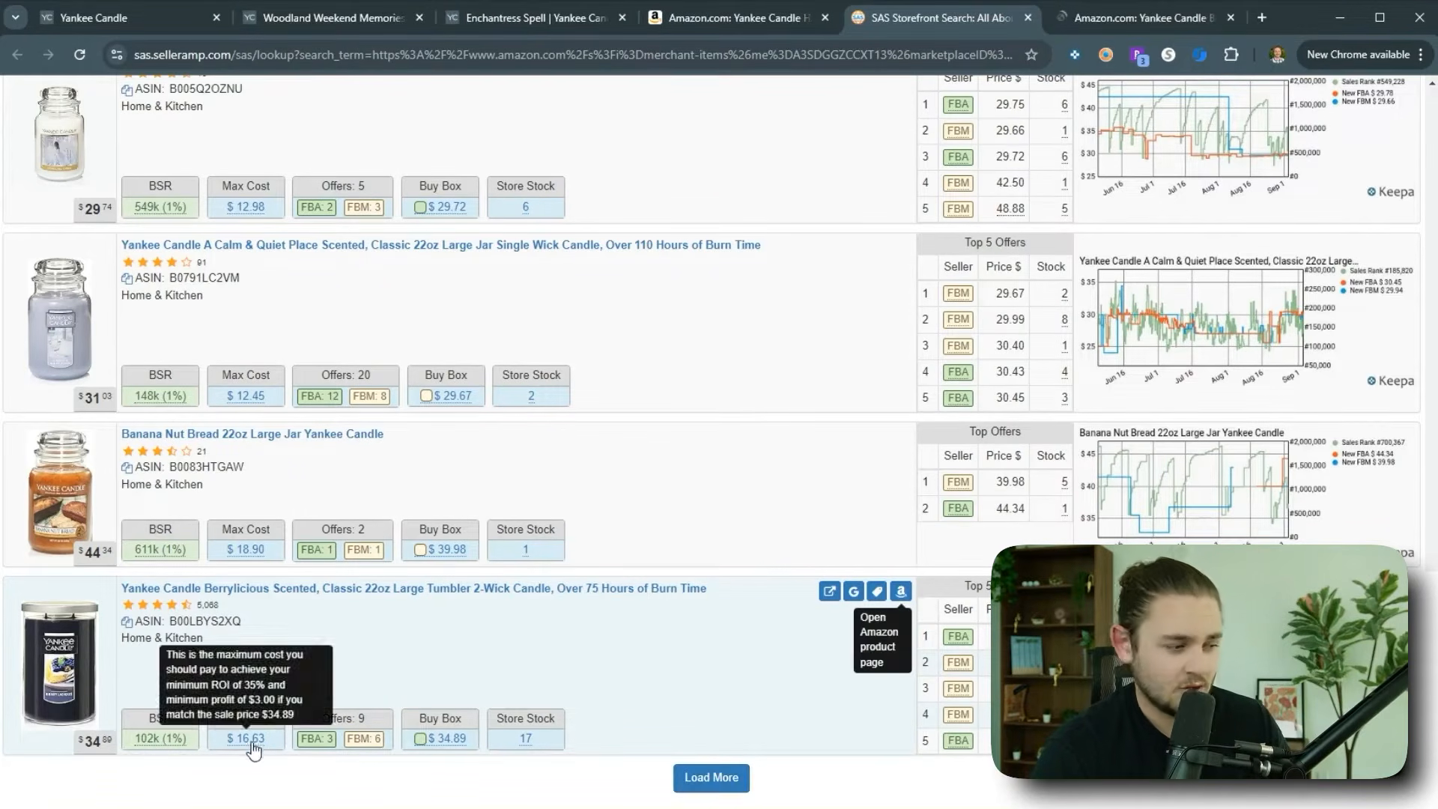
scroll(516, 630, "up", 5)
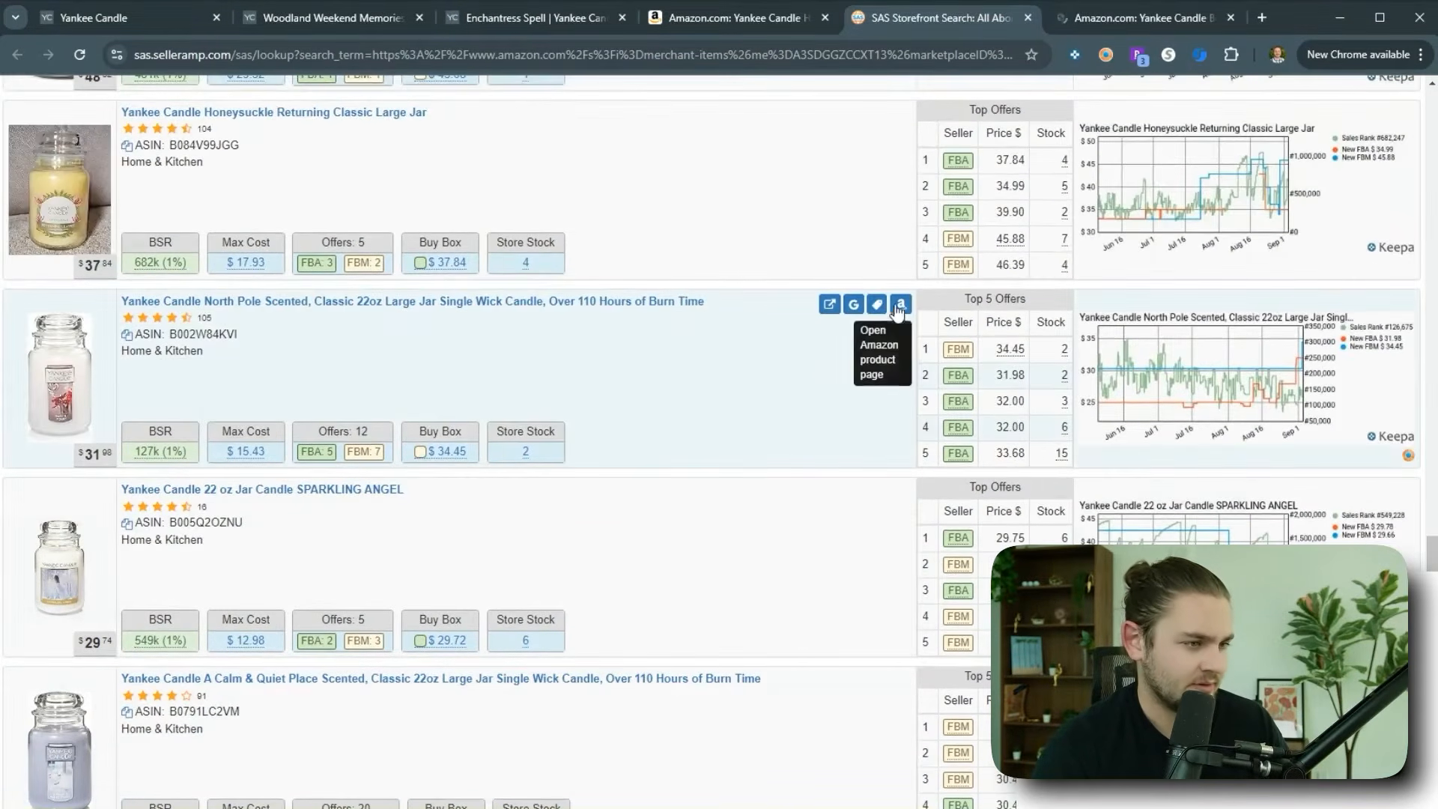
left_click(899, 307)
scroll(757, 472, "up", 2)
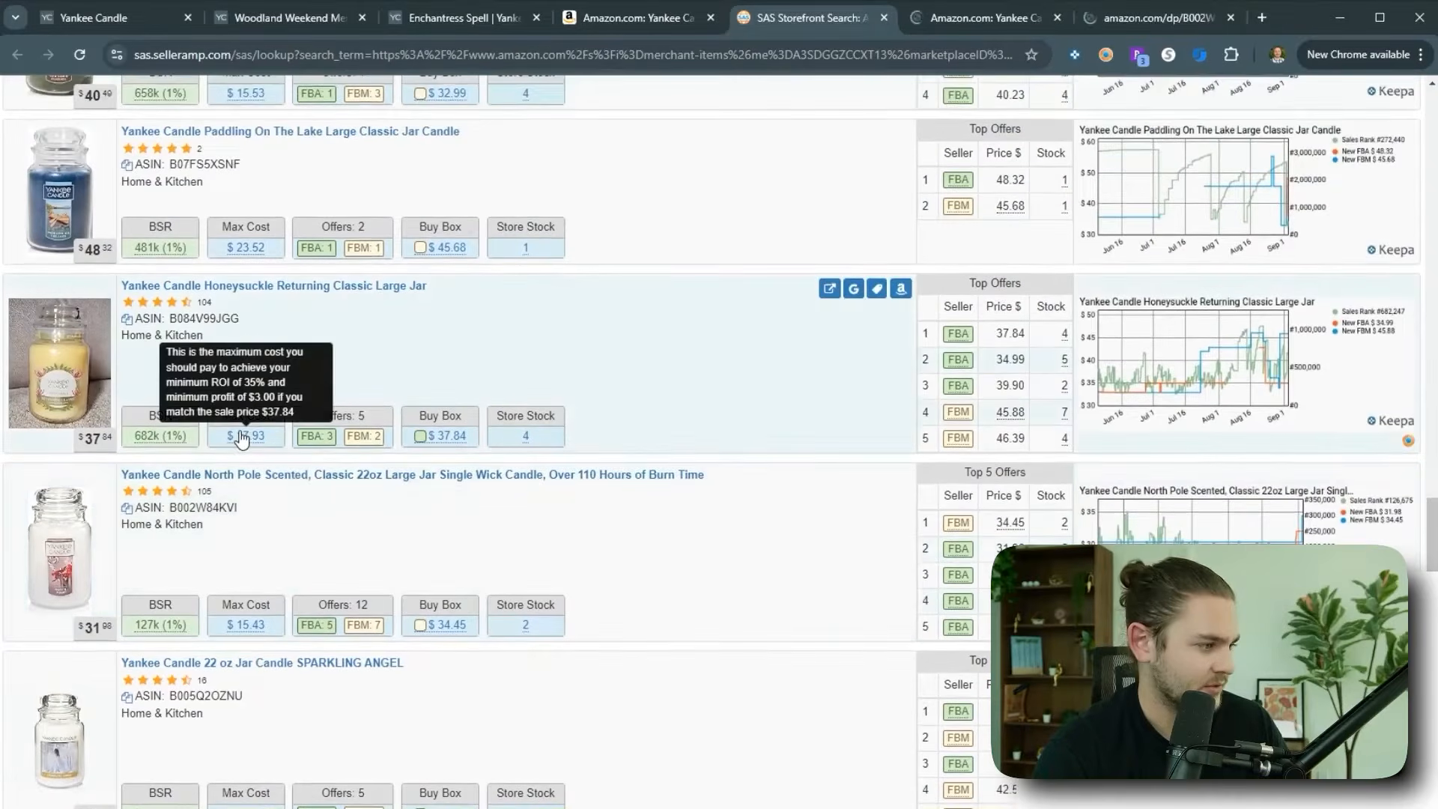
left_click(903, 291)
Step: Load a further batch of the seller's storefront products and scan the additional Yankee Candle jars
scroll(727, 450, "down", 7)
left_click(710, 775)
scroll(658, 627, "down", 7)
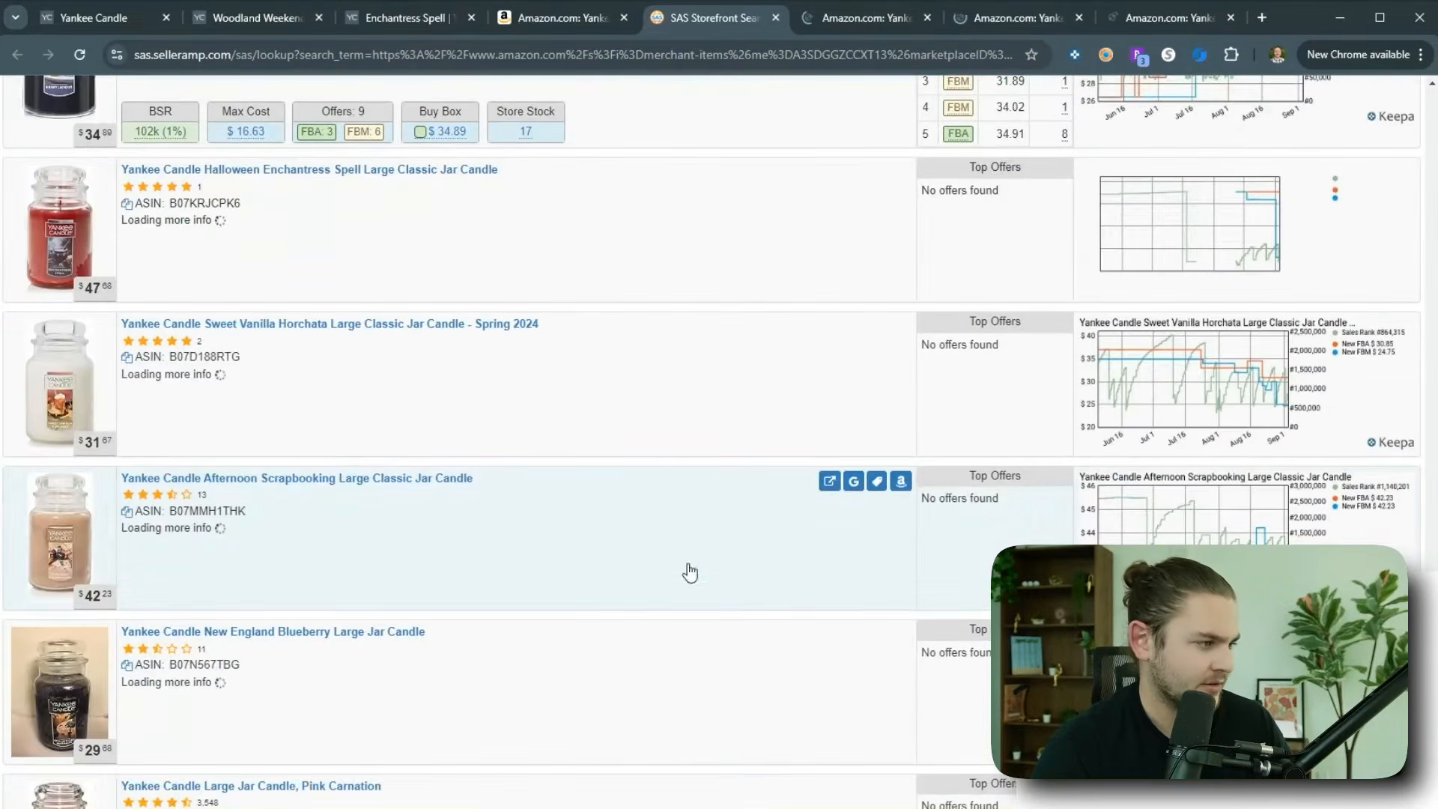
scroll(450, 577, "down", 1)
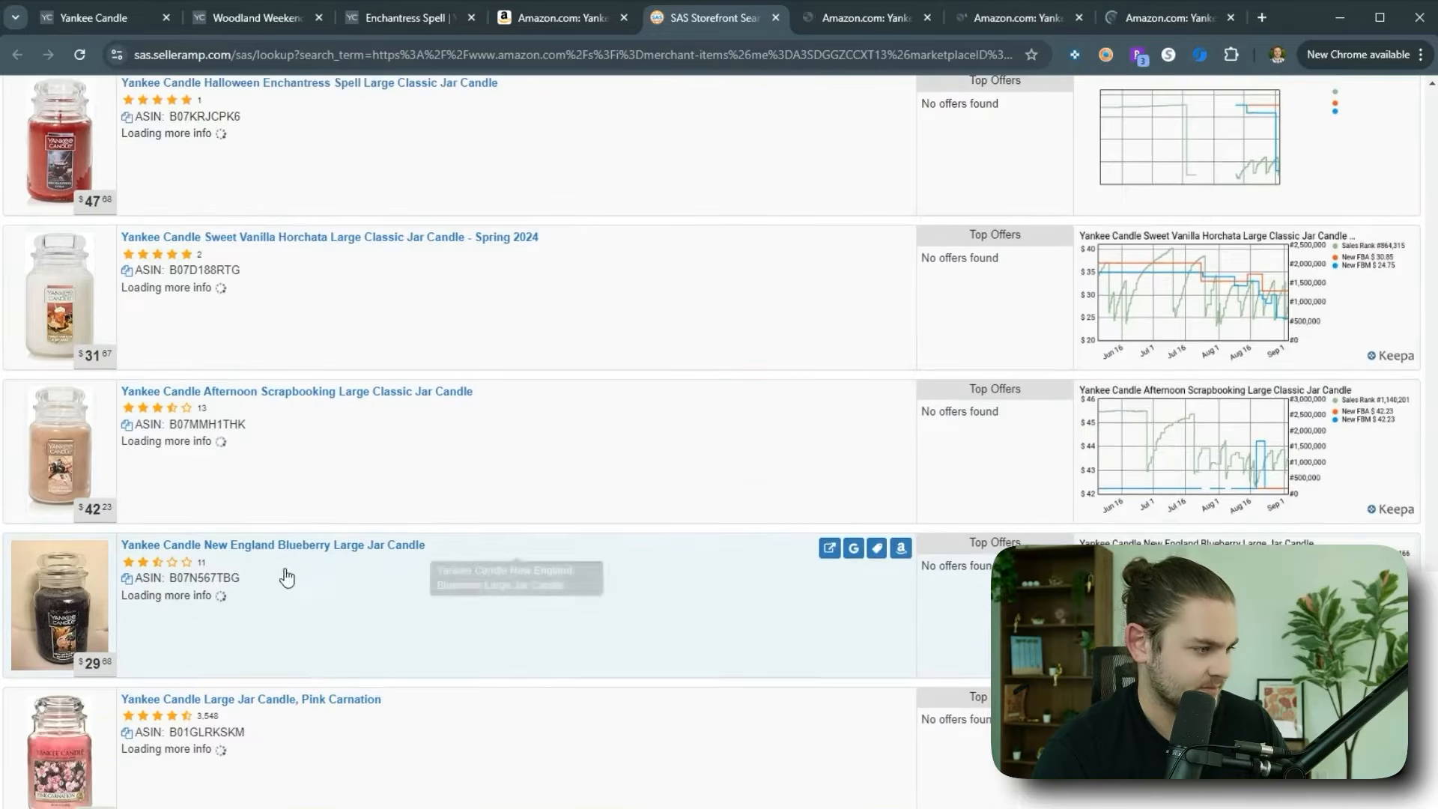
scroll(295, 677, "down", 1)
scroll(264, 657, "up", 7)
Step: Open the Amazon home page in a separate tab from the Honeysuckle Returning candle's listing
left_click(1120, 23)
middle_click(57, 98)
left_click(1179, 22)
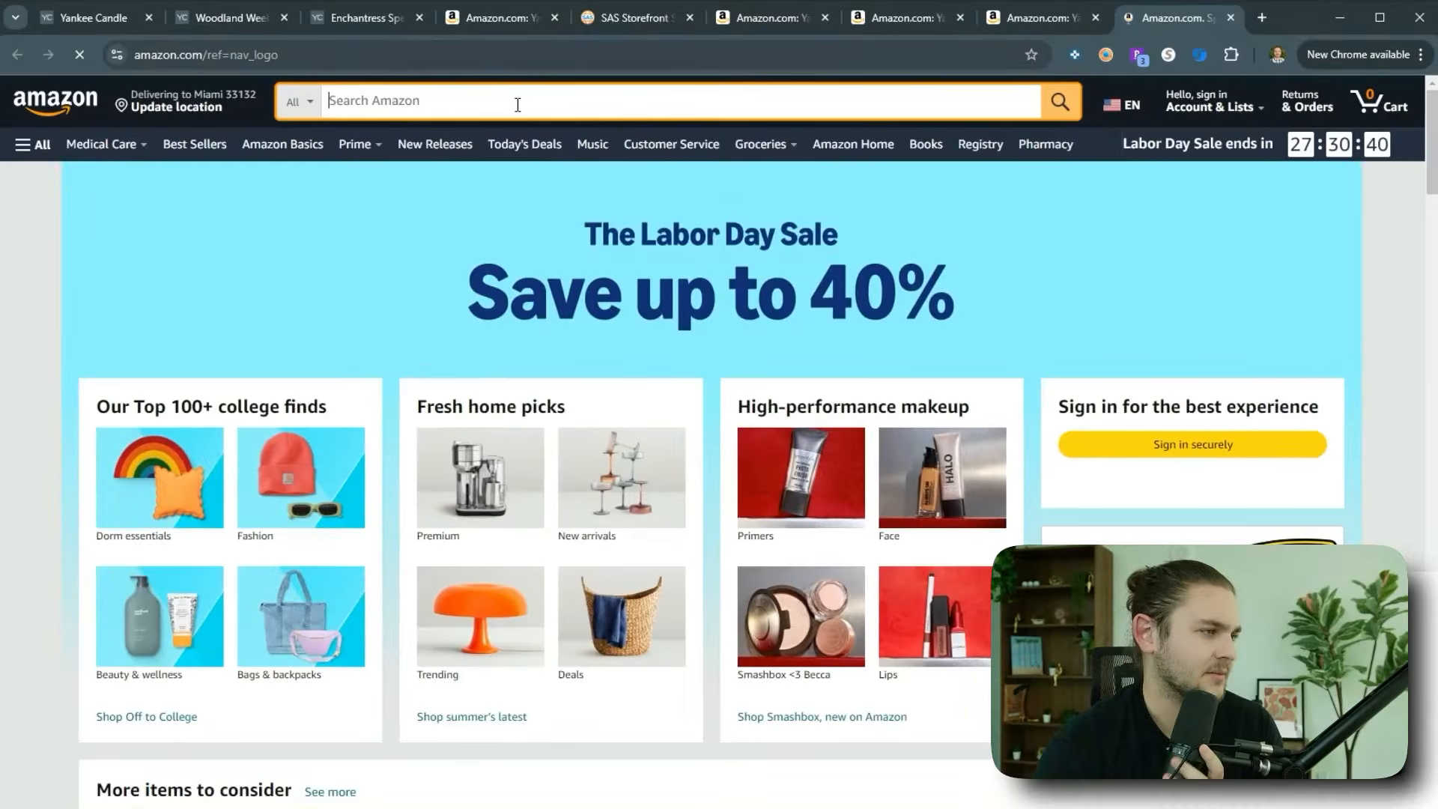
Step: Search Amazon for "yankee candle jar candle"
left_click(517, 101)
type("yankee candle ")
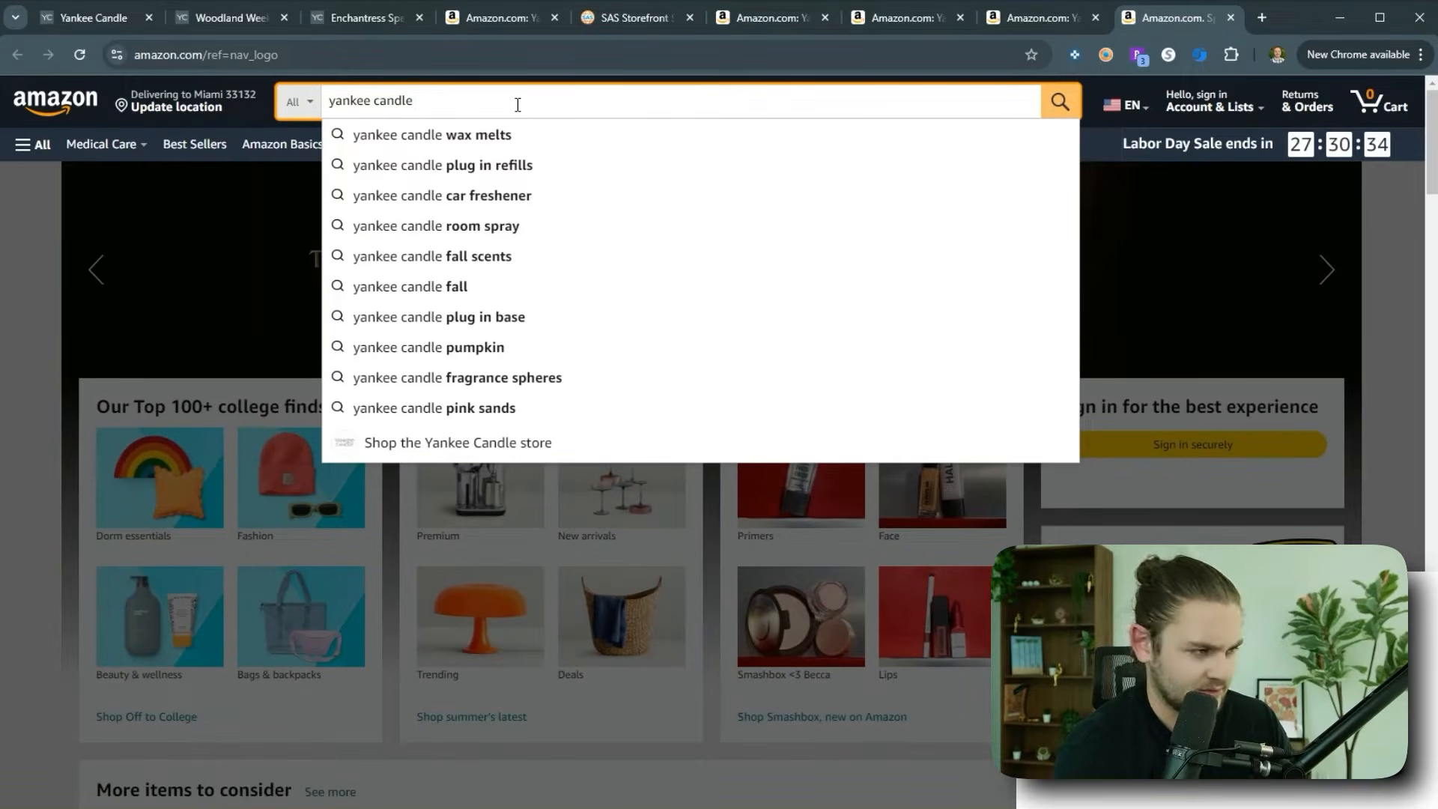
type("jar candle")
key("Return")
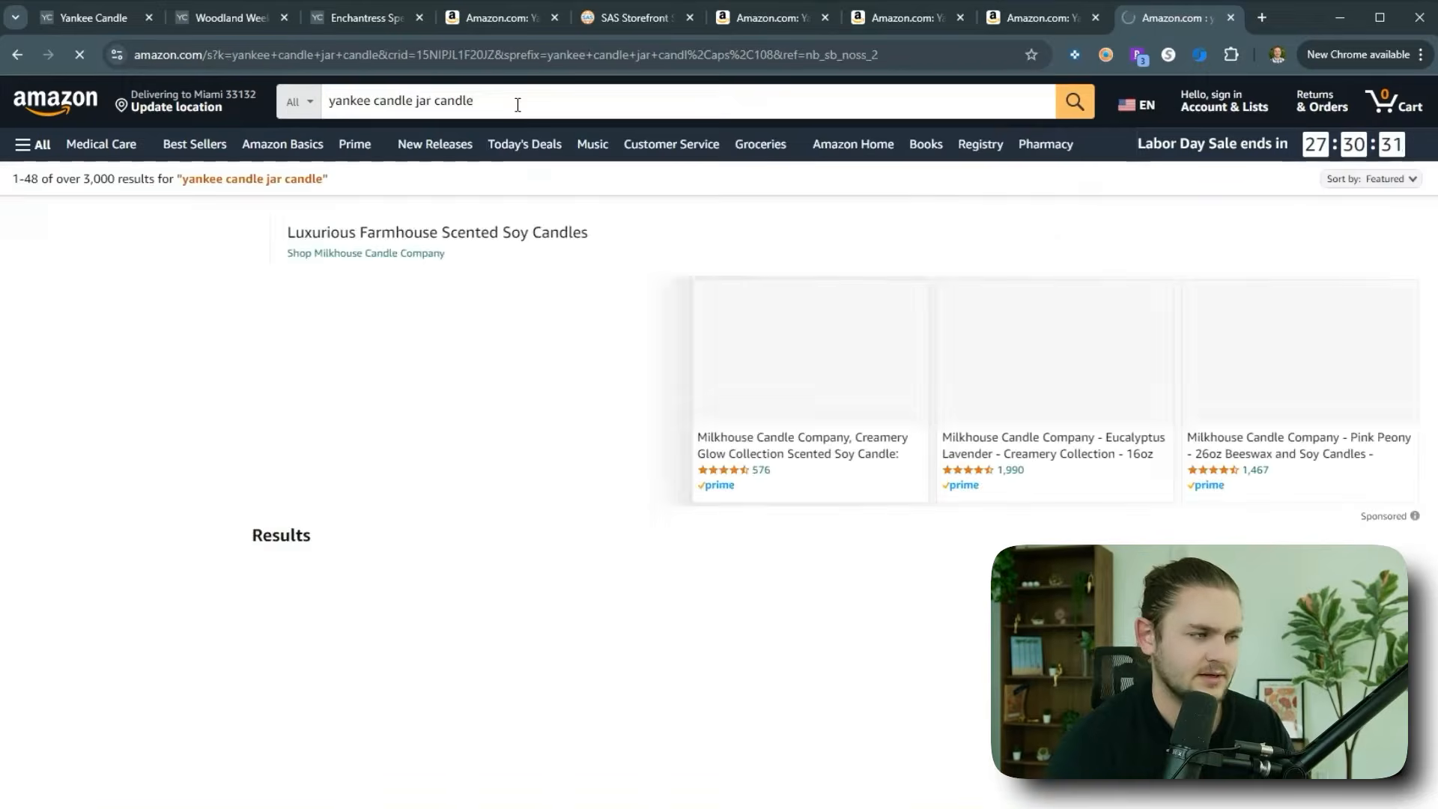
Step: Open the Balsam & Cedar large jar's Amazon listing from the search results in a separate tab and switch to it
scroll(514, 613, "down", 5)
scroll(514, 613, "down", 2)
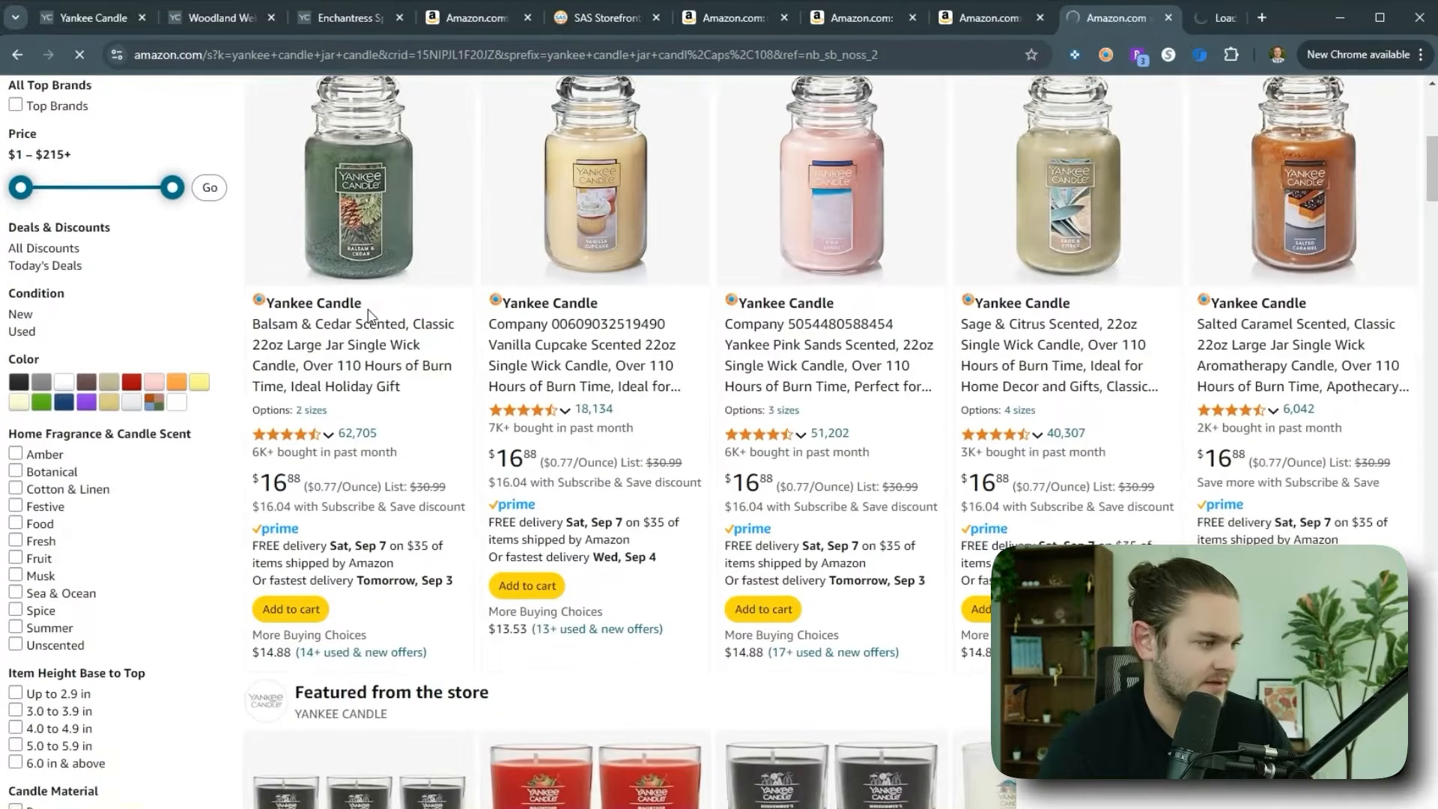
left_click(420, 331, "ctrl")
key("ctrl+Tab")
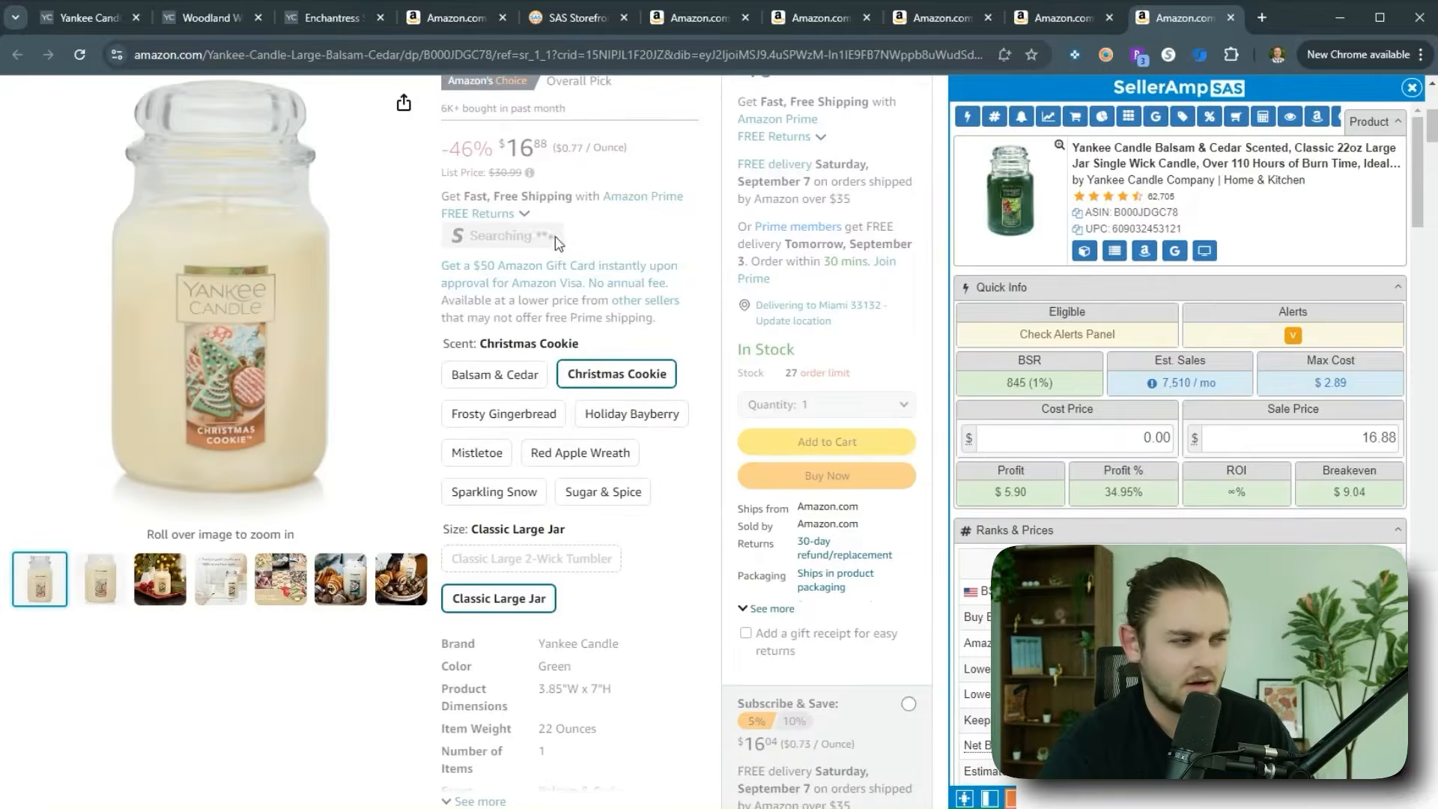
Step: Select the Red Apple Wreath scent on the large jar listing and examine its product details and SellerAmp figures
left_click(563, 487)
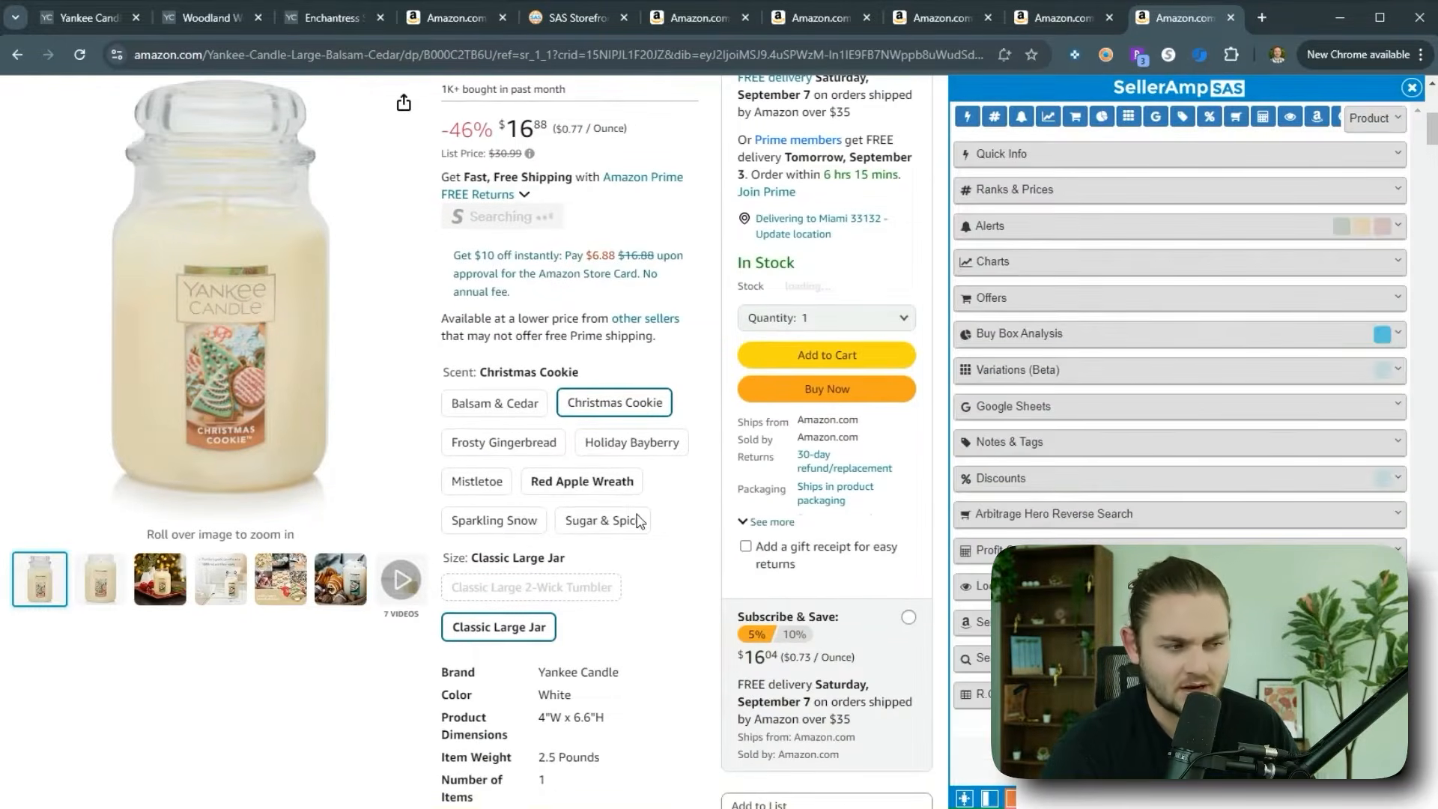
scroll(713, 510, "down", 15)
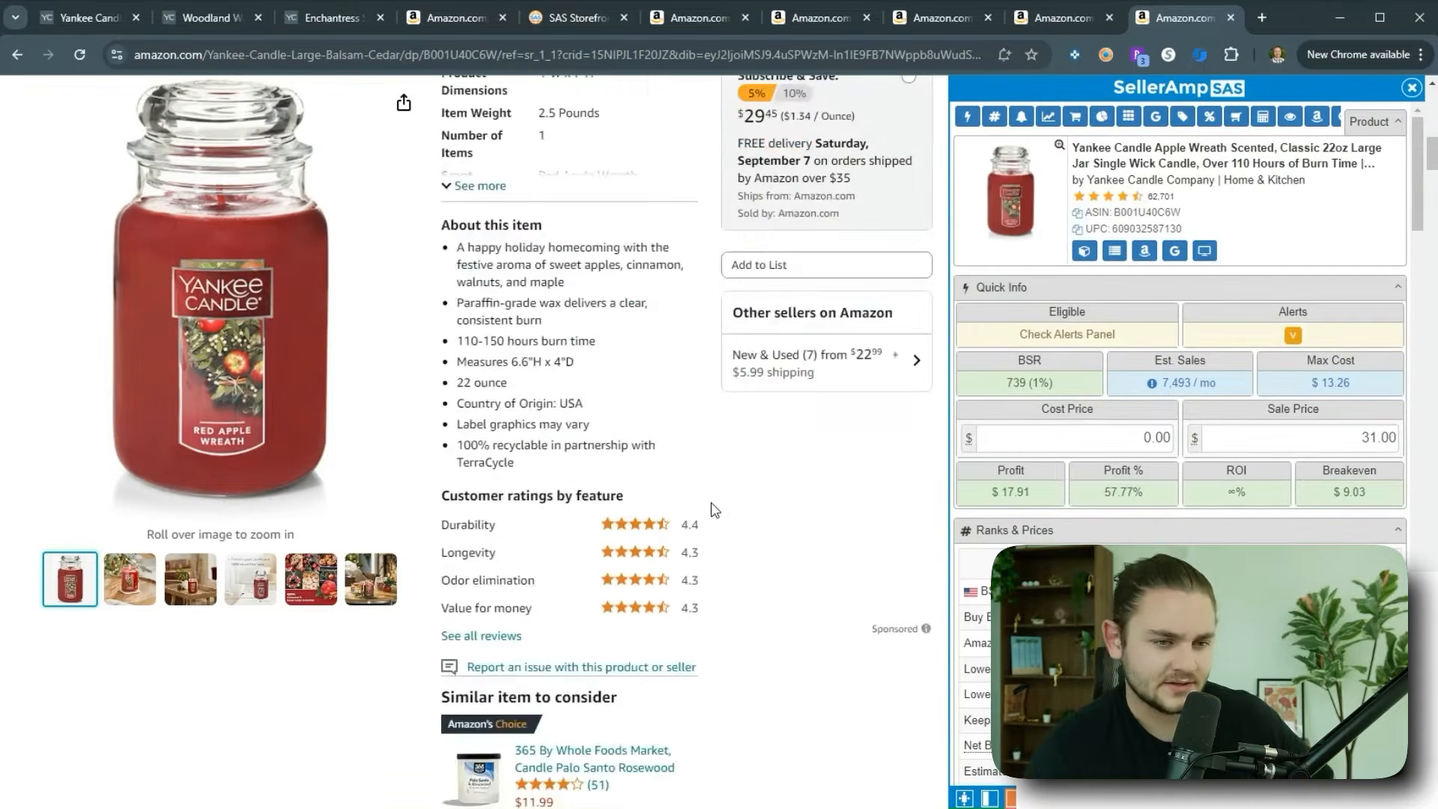
scroll(713, 498, "up", 16)
scroll(1267, 530, "down", 5)
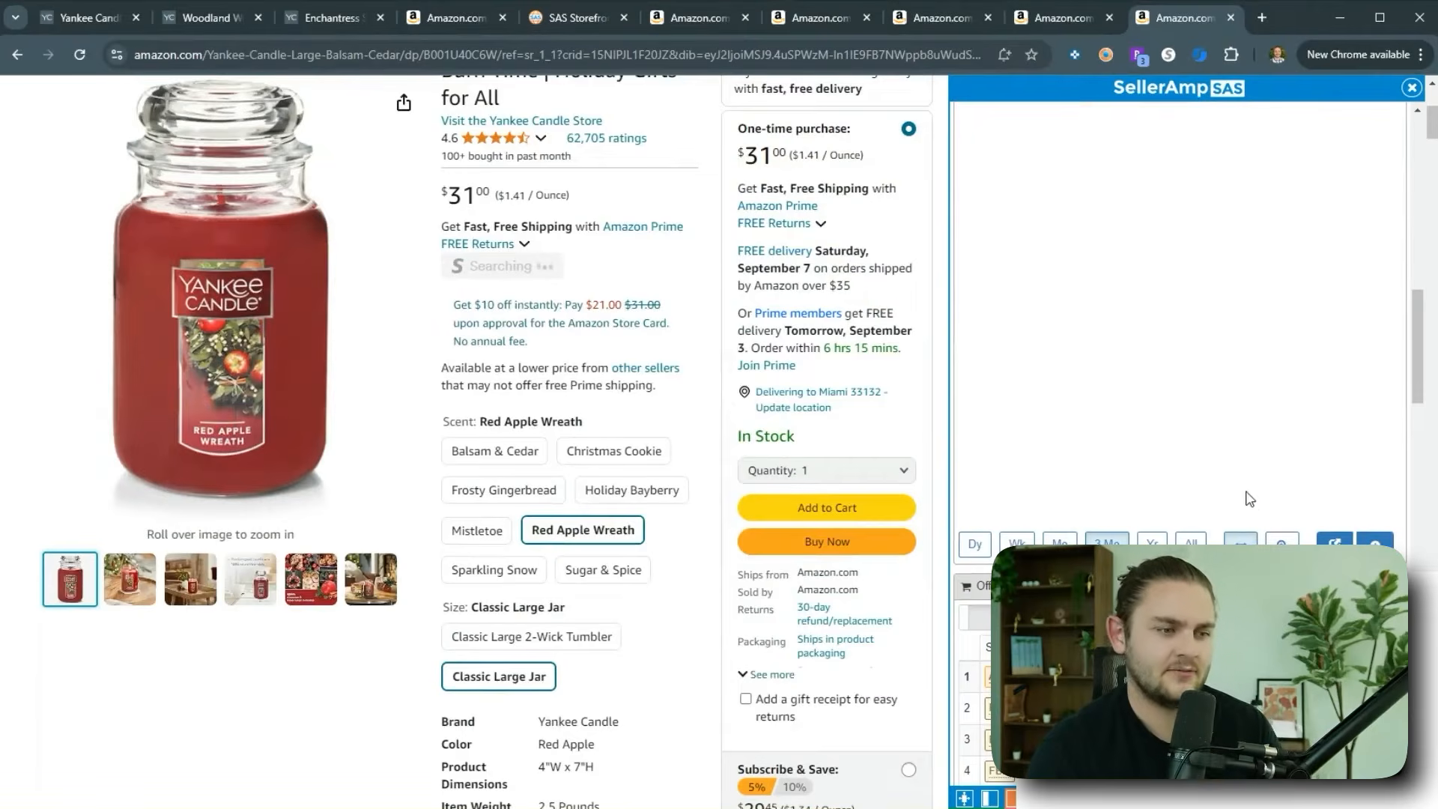
scroll(1236, 525, "up", 1)
Step: Examine the Honeysuckle Returning large jar's price history and SellerAmp figures, and look up the product on Google
left_click(1071, 18)
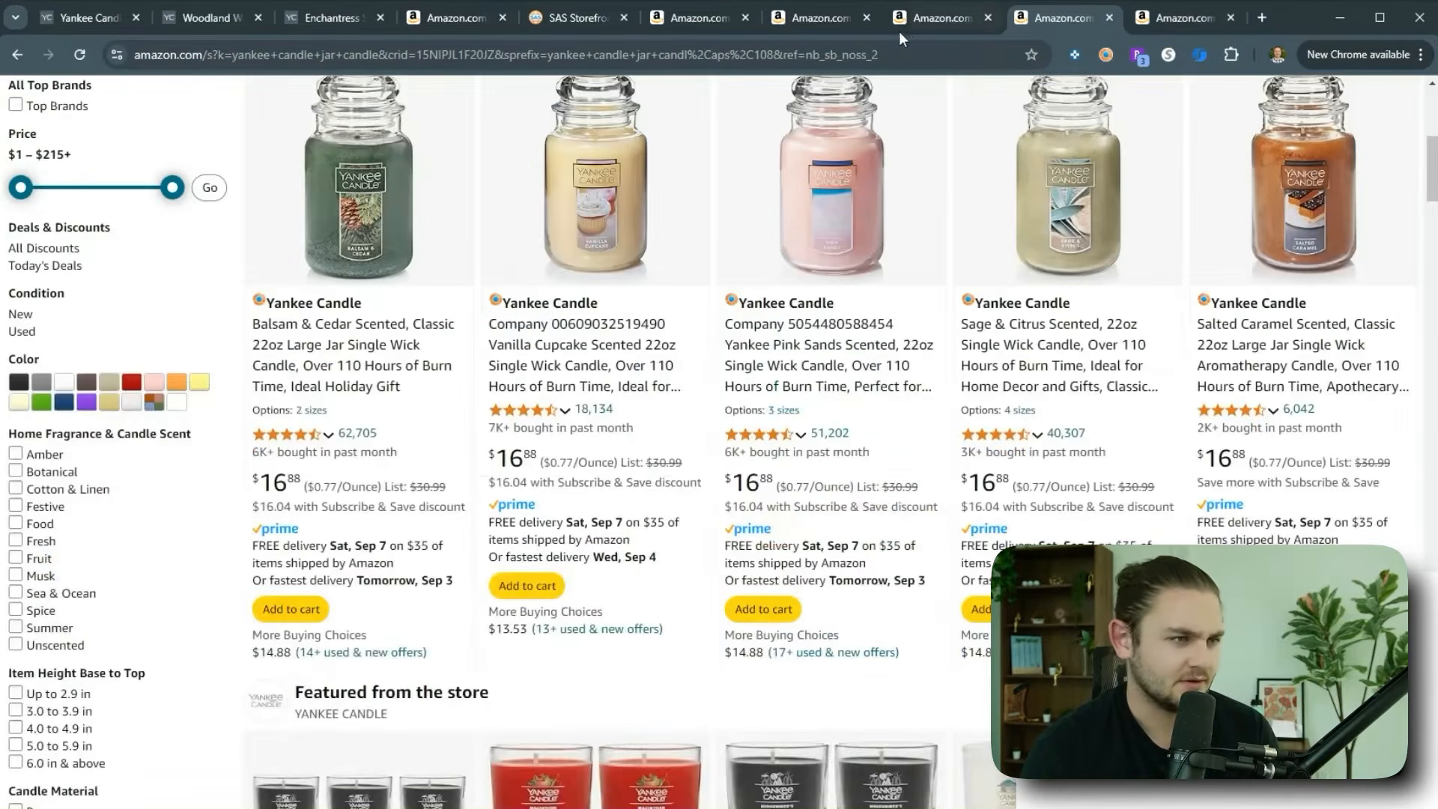
left_click(918, 19)
scroll(640, 429, "down", 10)
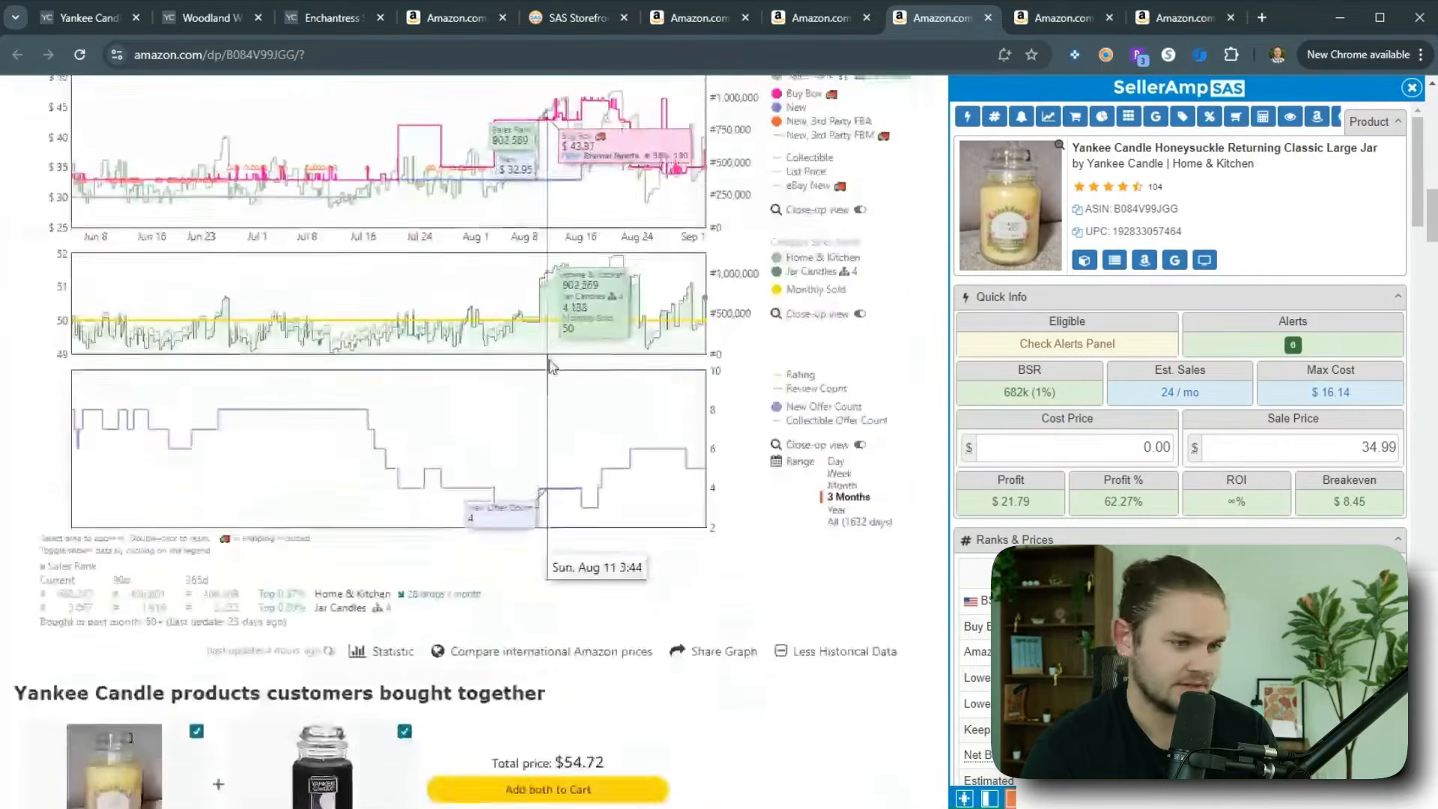
scroll(554, 389, "up", 2)
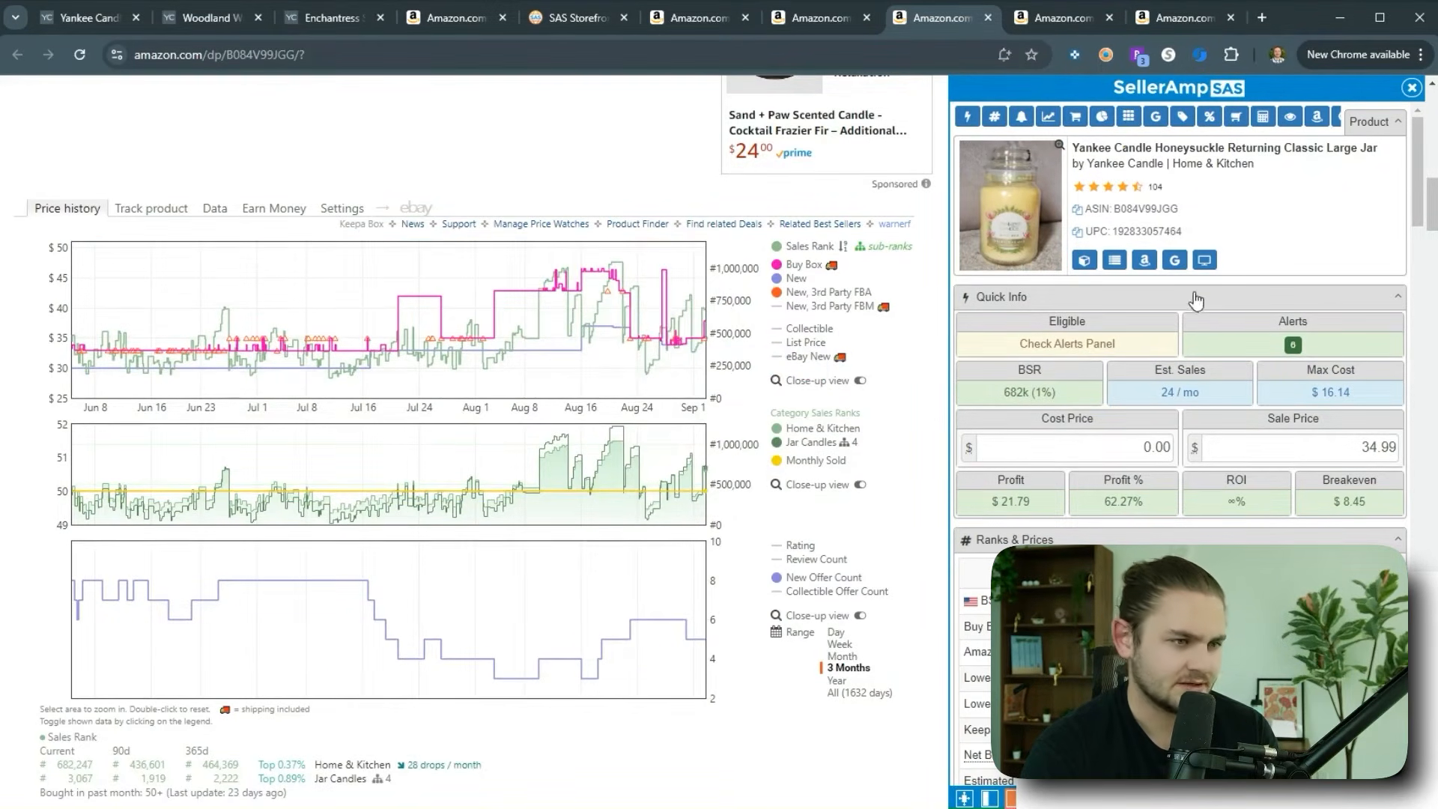
scroll(598, 449, "up", 8)
scroll(595, 448, "down", 5)
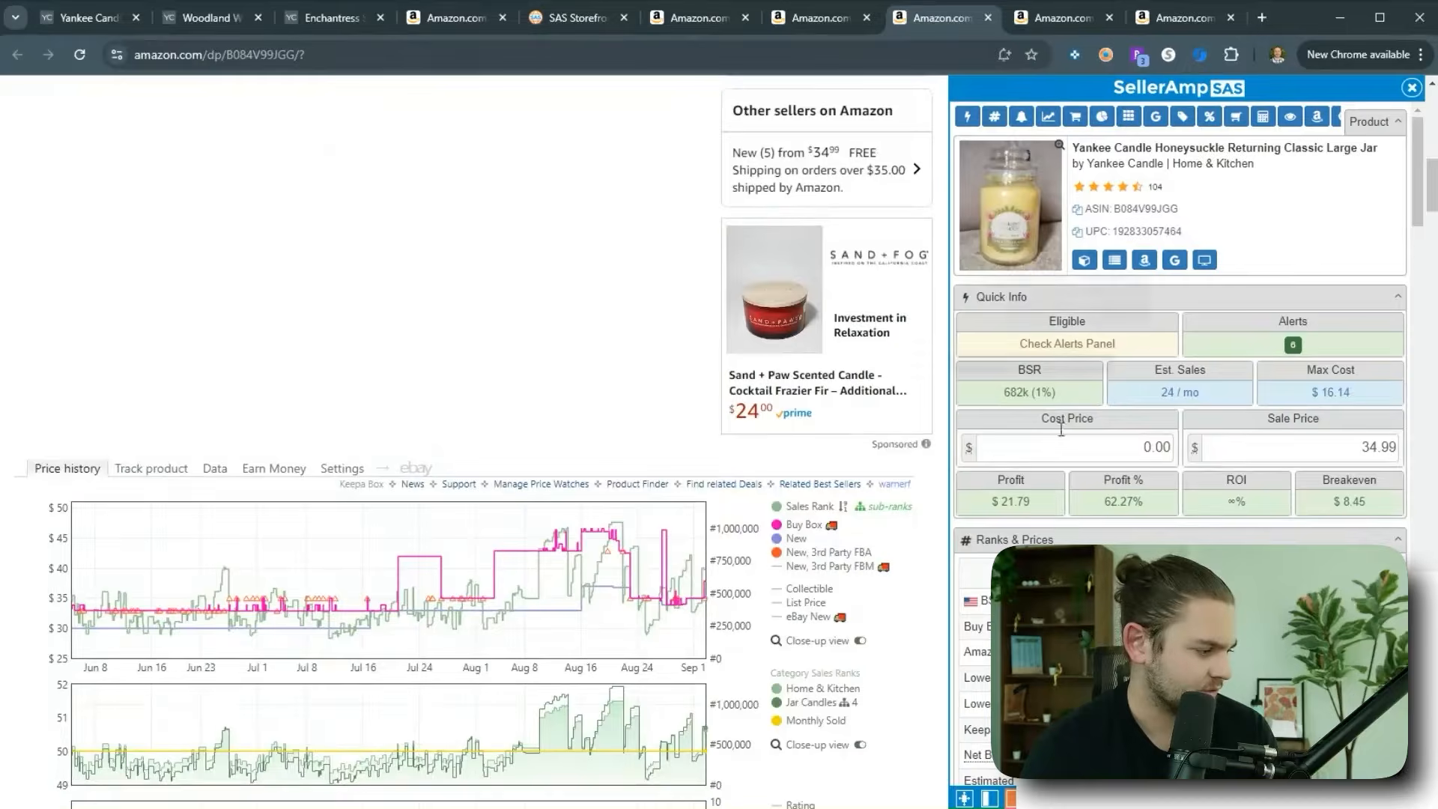
left_click(1175, 260)
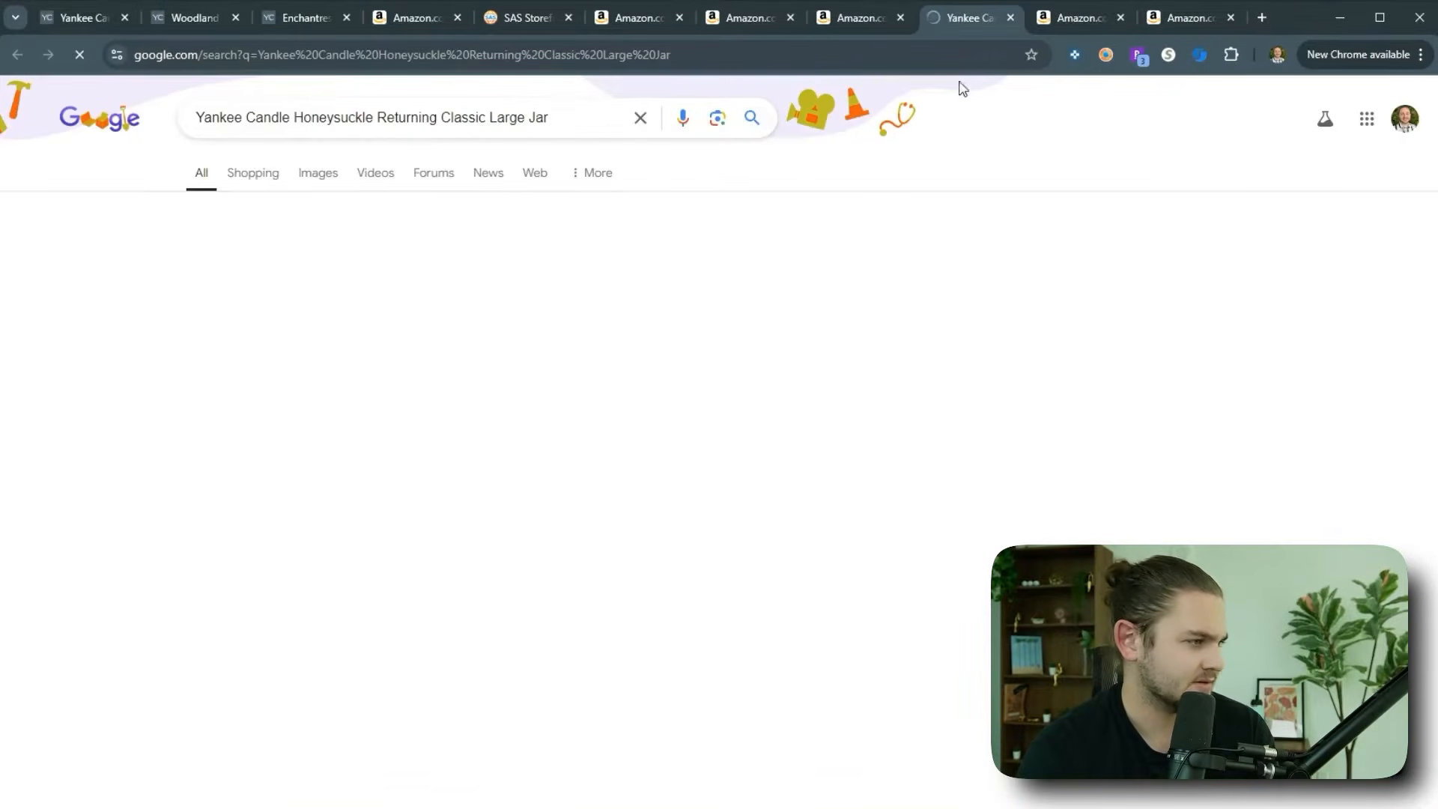
Step: Copy "Honeysuckle" from the candle's title, search the Yankee Candle site for it and browse the suggested top sellers
left_click(848, 23)
left_click_drag(1155, 148, 1215, 149)
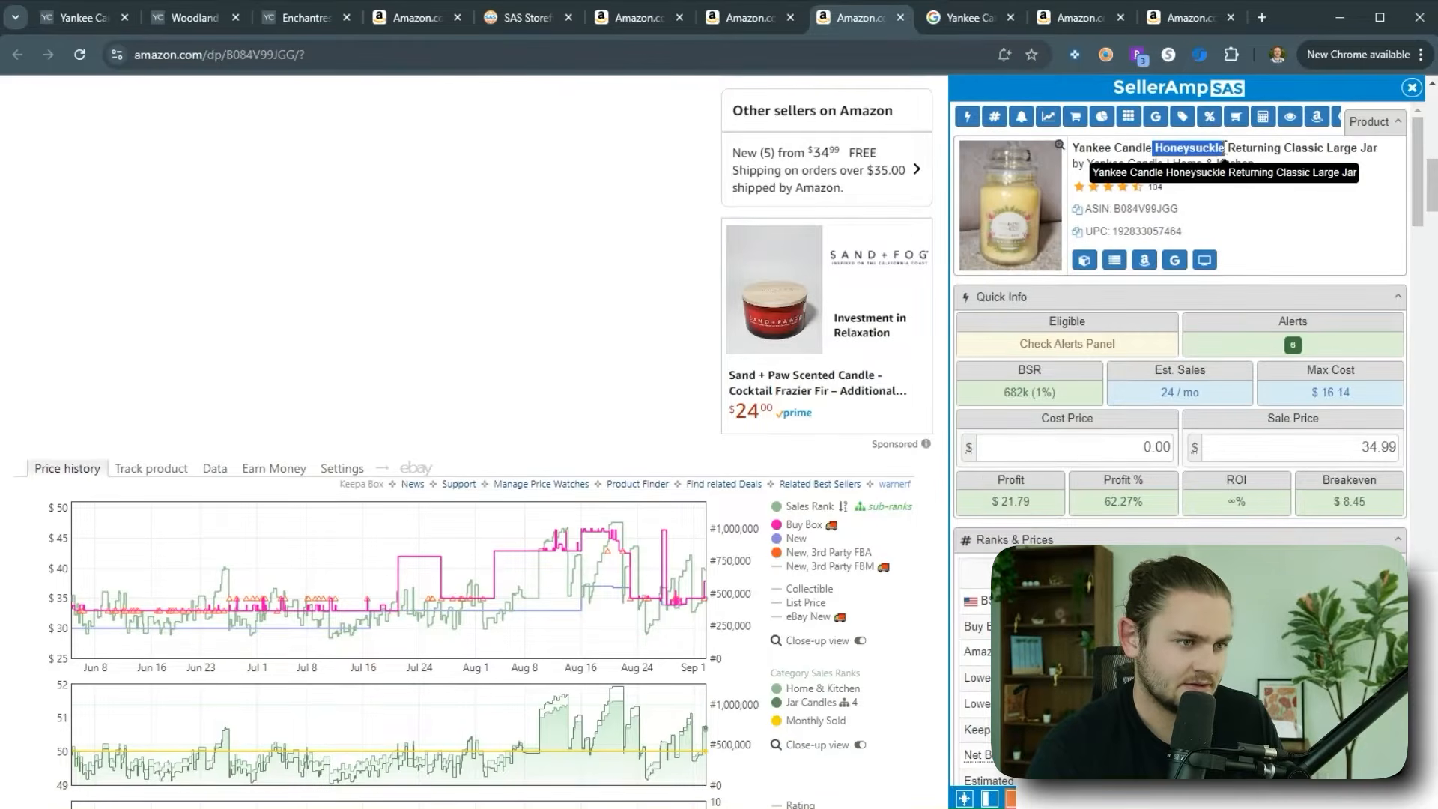
key("ctrl+c")
left_click(306, 18)
left_click(659, 161)
key("ctrl+v")
key("Return")
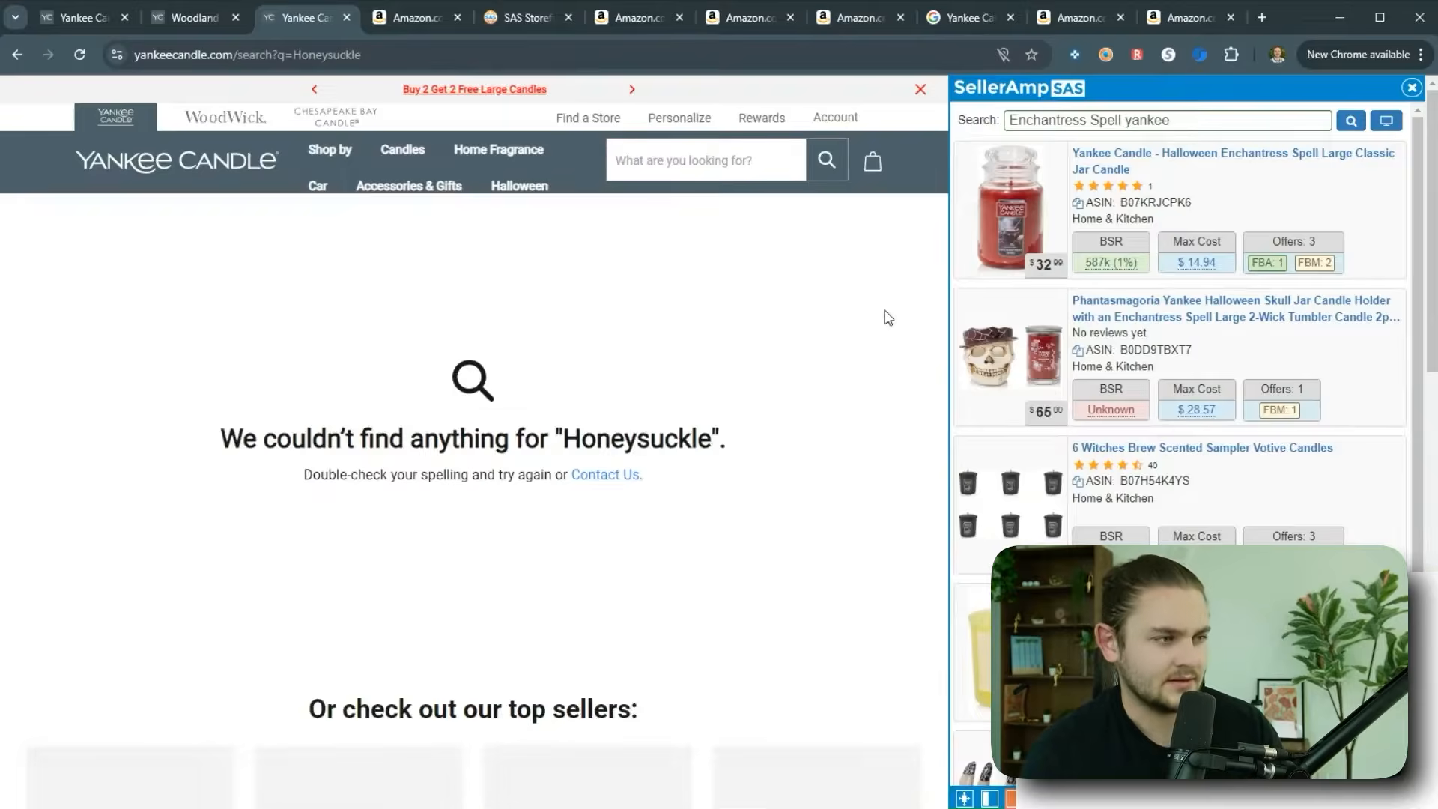
scroll(888, 318, "down", 8)
left_click(921, 395)
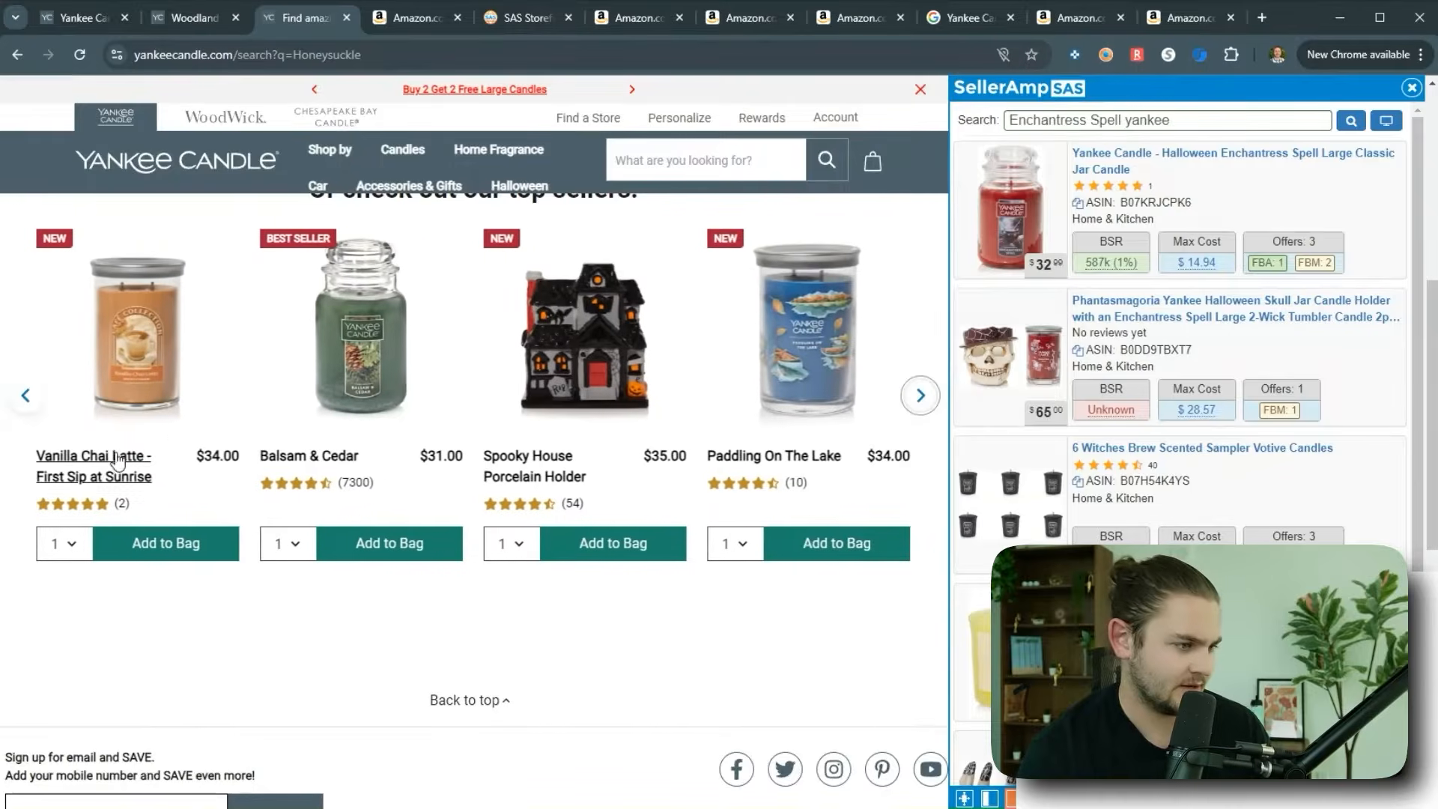
left_click(26, 395)
Step: Review the Berrylicious large tumbler's Amazon listing and search the Yankee Candle site for "Berrylicious"
left_click(669, 22)
scroll(479, 433, "down", 5)
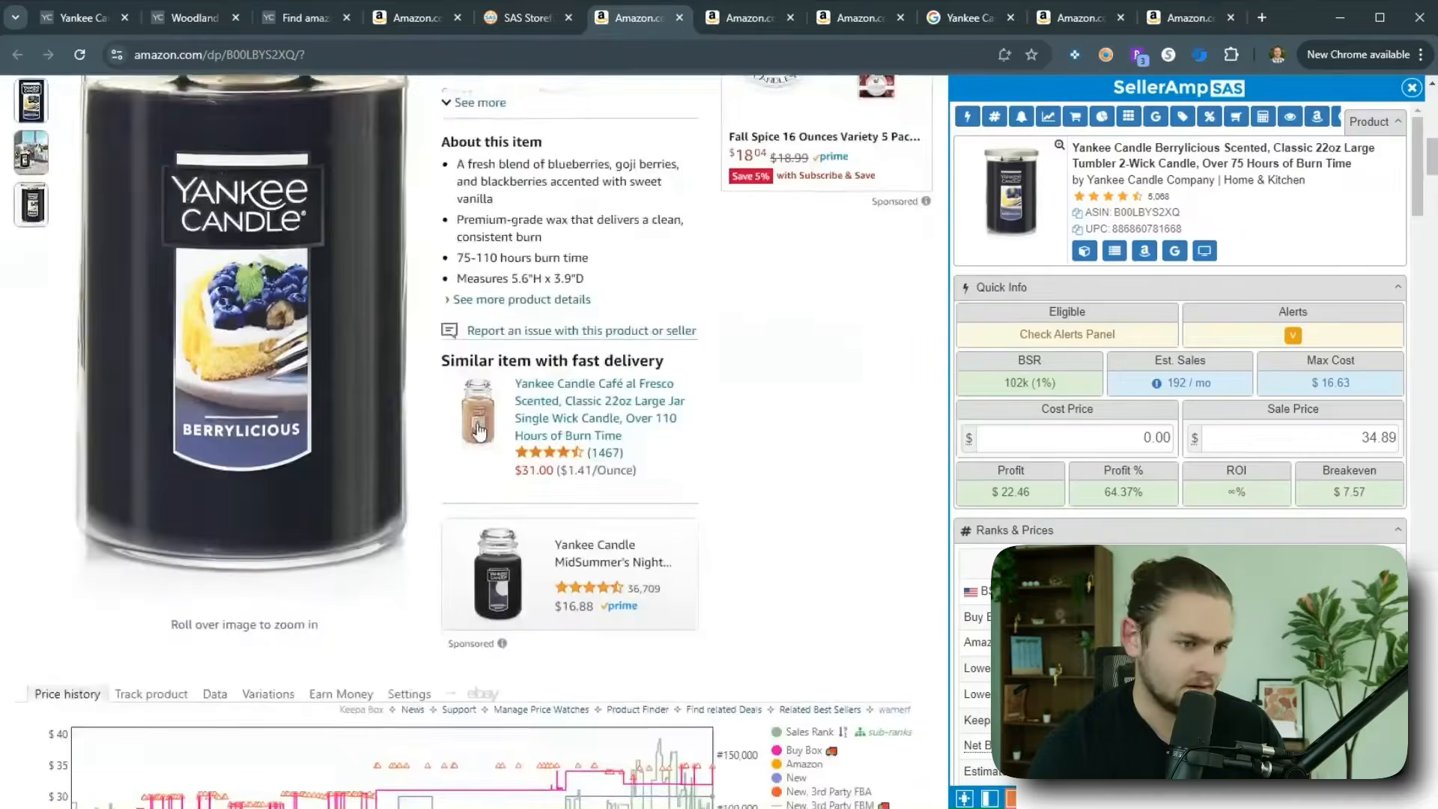
scroll(479, 432, "up", 15)
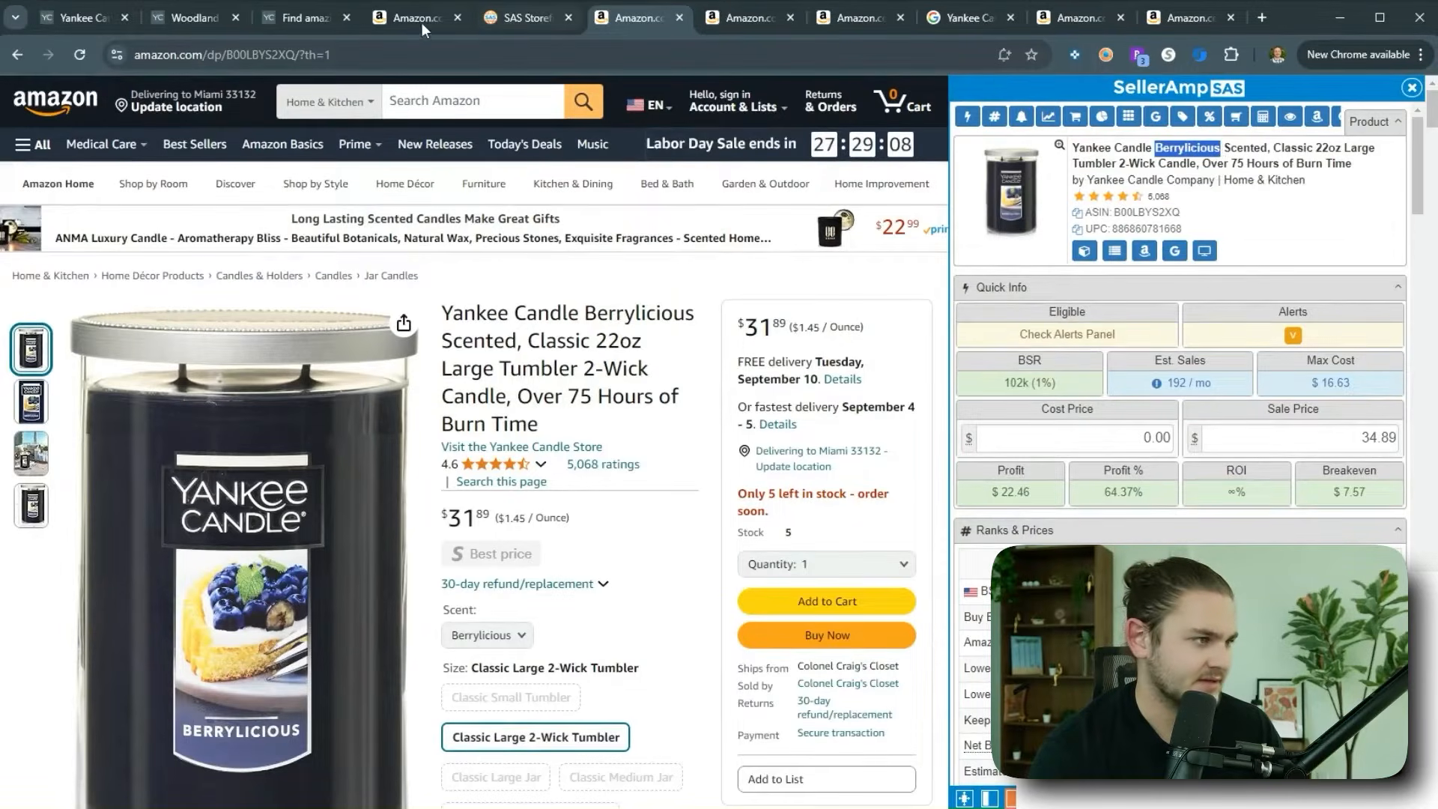
left_click(307, 18)
left_click(704, 139)
key("ctrl+v")
key("Return")
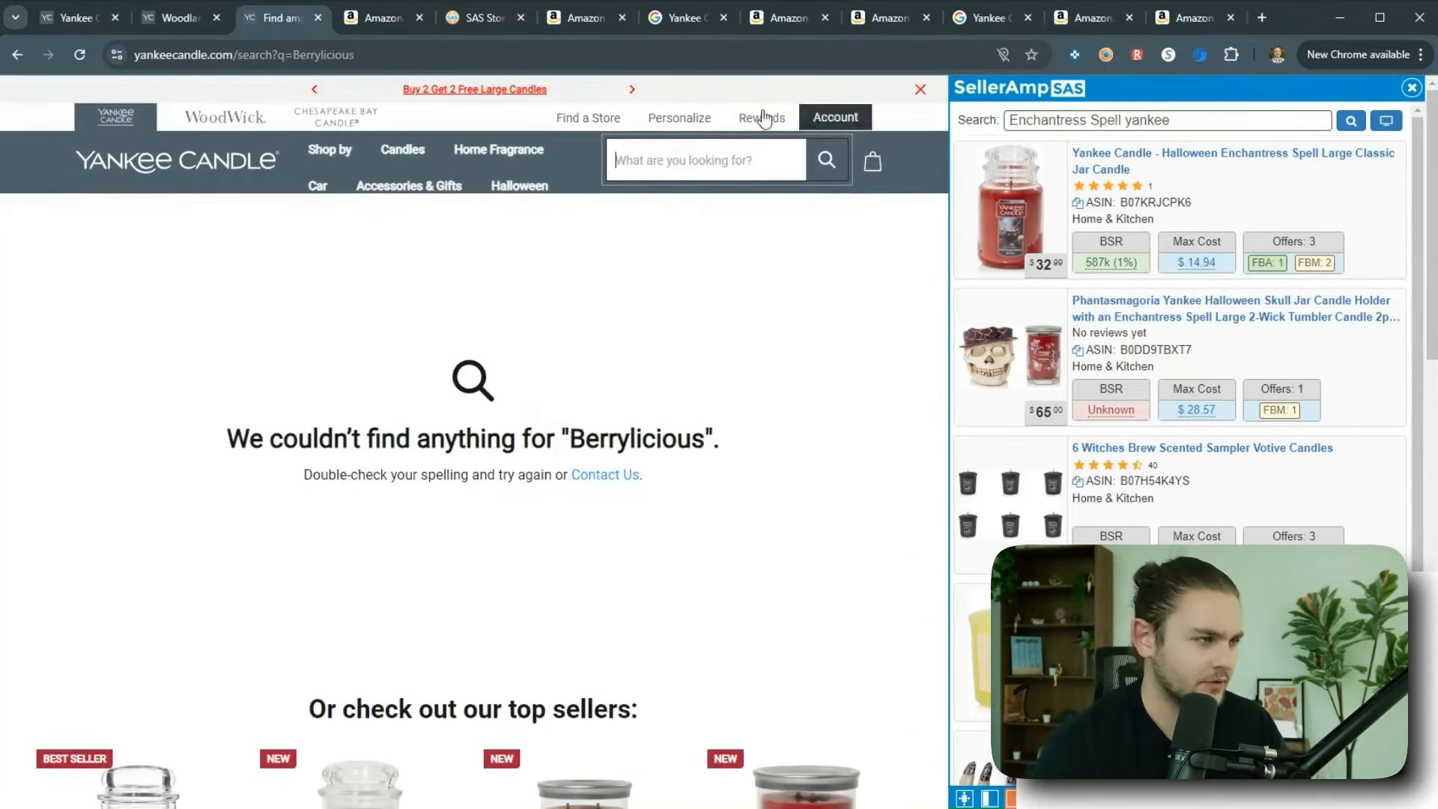
Step: Reload the seller's storefront lookup in SellerAmp and filter its products by the Yankee Candle brand
left_click(475, 17)
left_click(494, 55)
key("Return")
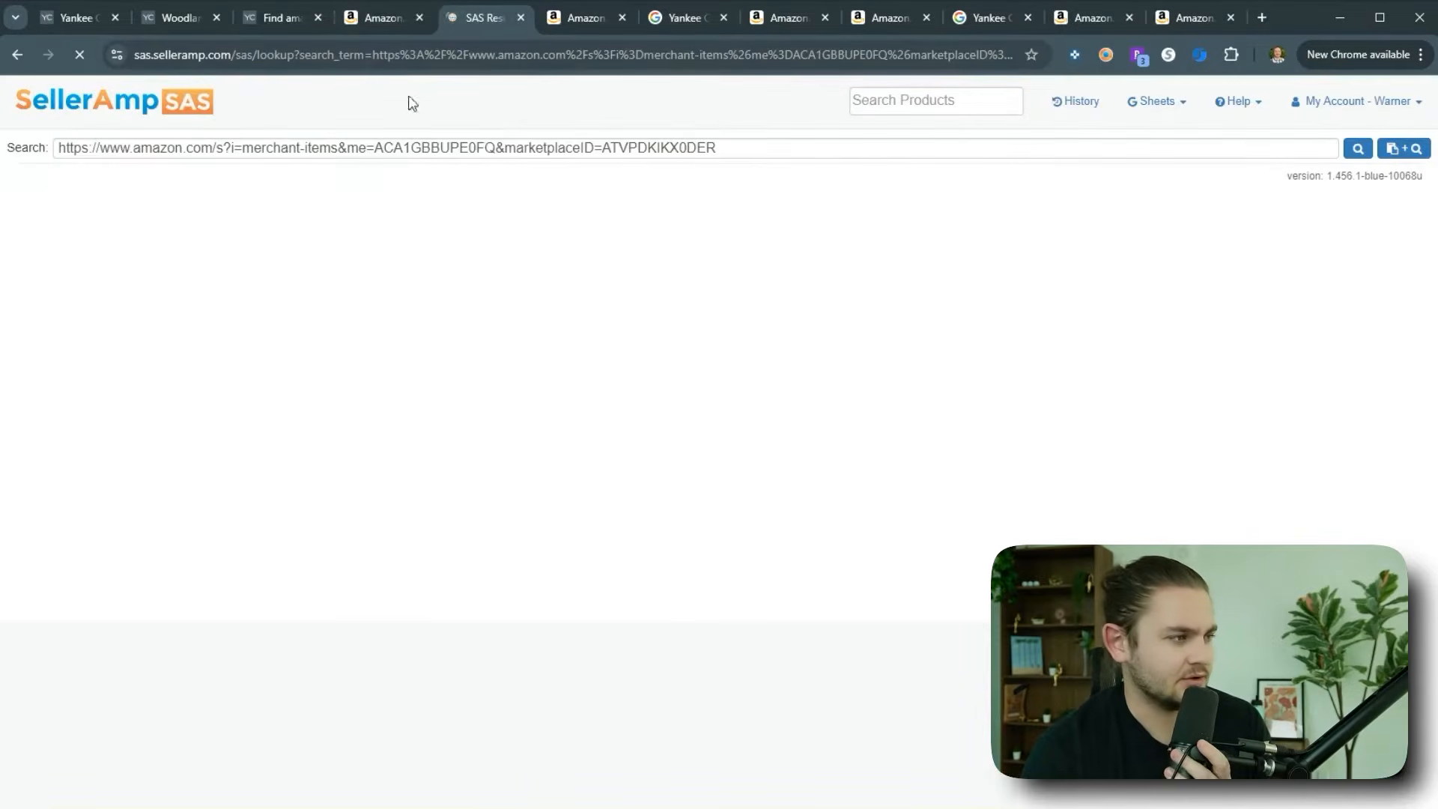
left_click(420, 17)
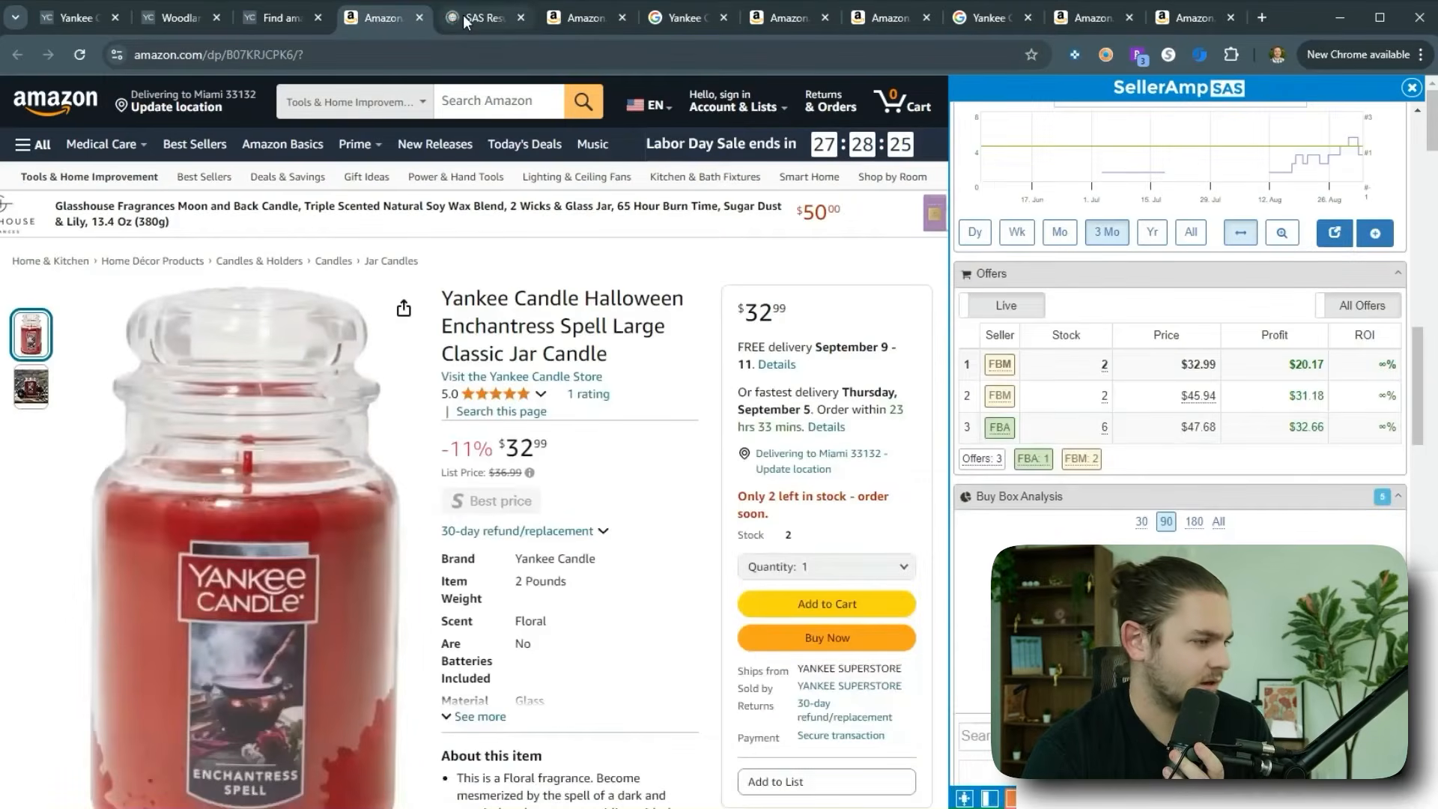
left_click(464, 19)
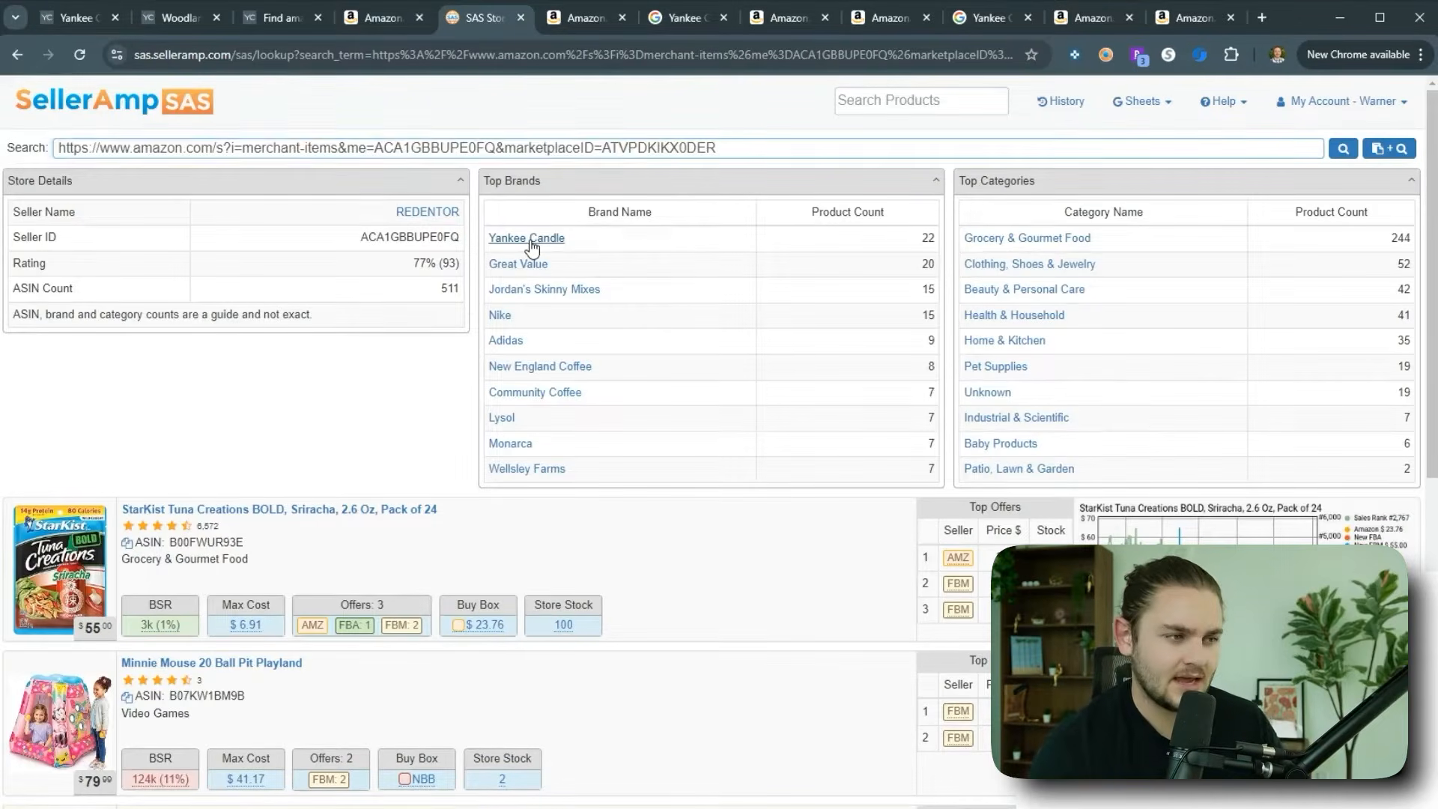
left_click(530, 240)
Step: Open a Google search and the Amazon product page for the seller's Sparkling Cinnamon large jar candle
scroll(337, 524, "down", 2)
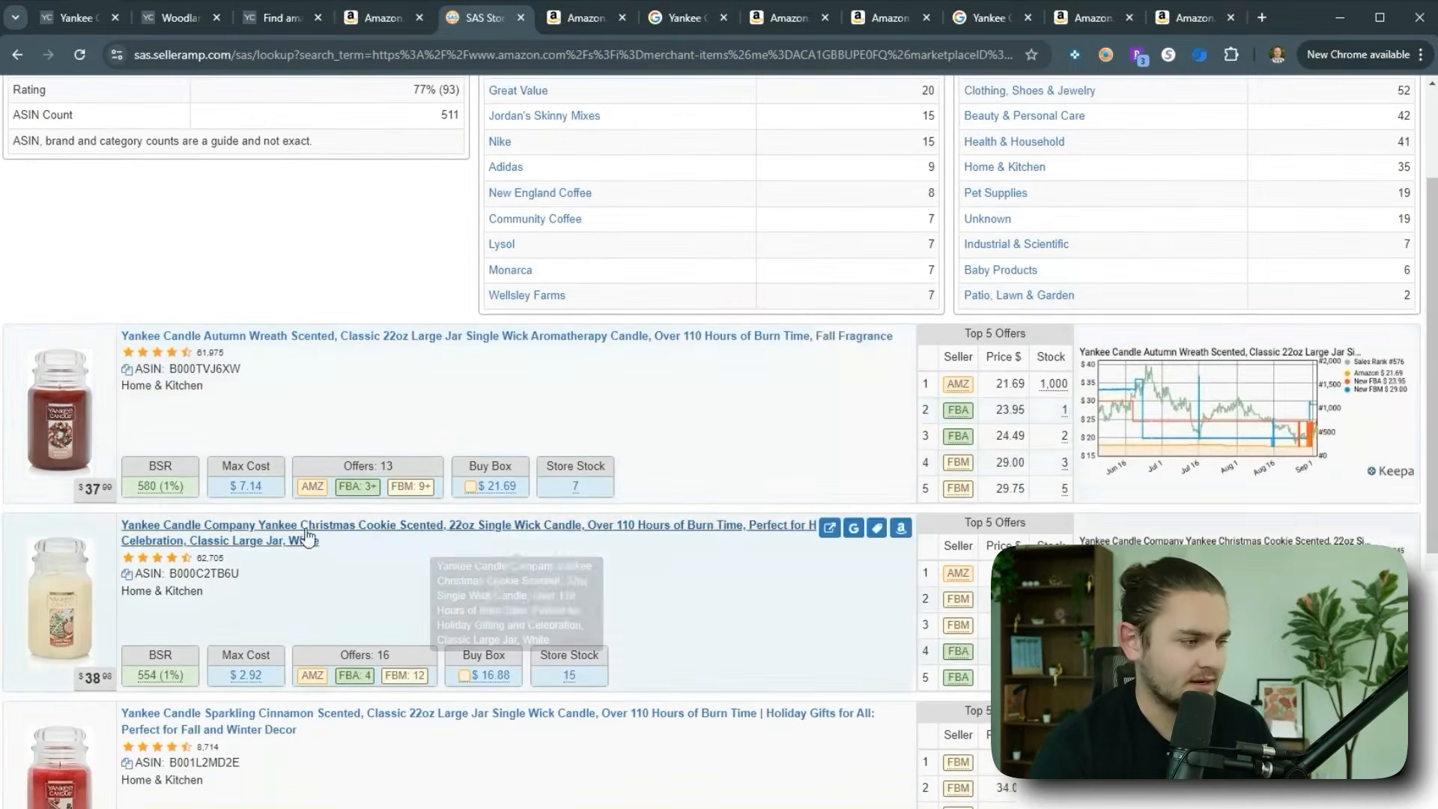
scroll(324, 457, "down", 5)
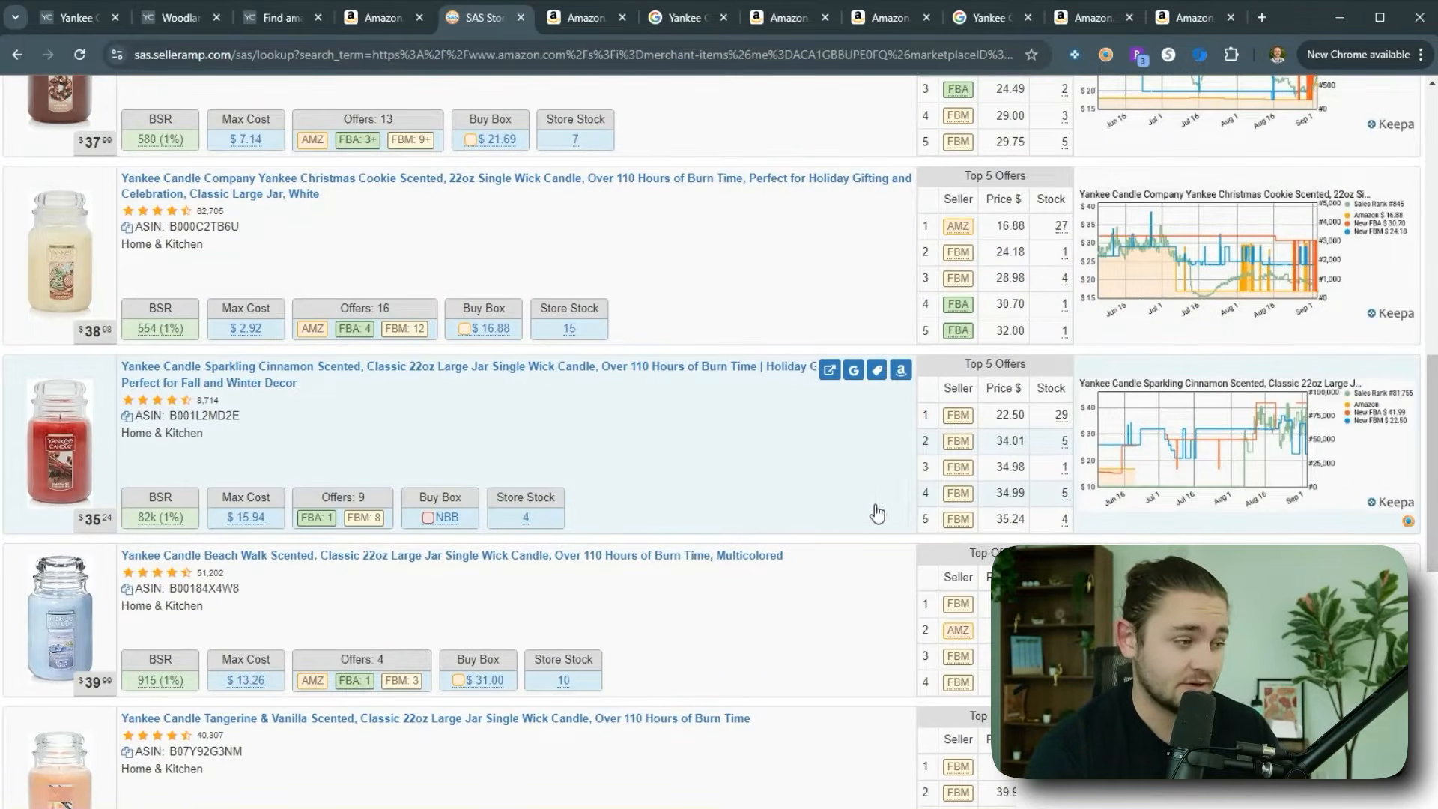
left_click(853, 370)
left_click(900, 370)
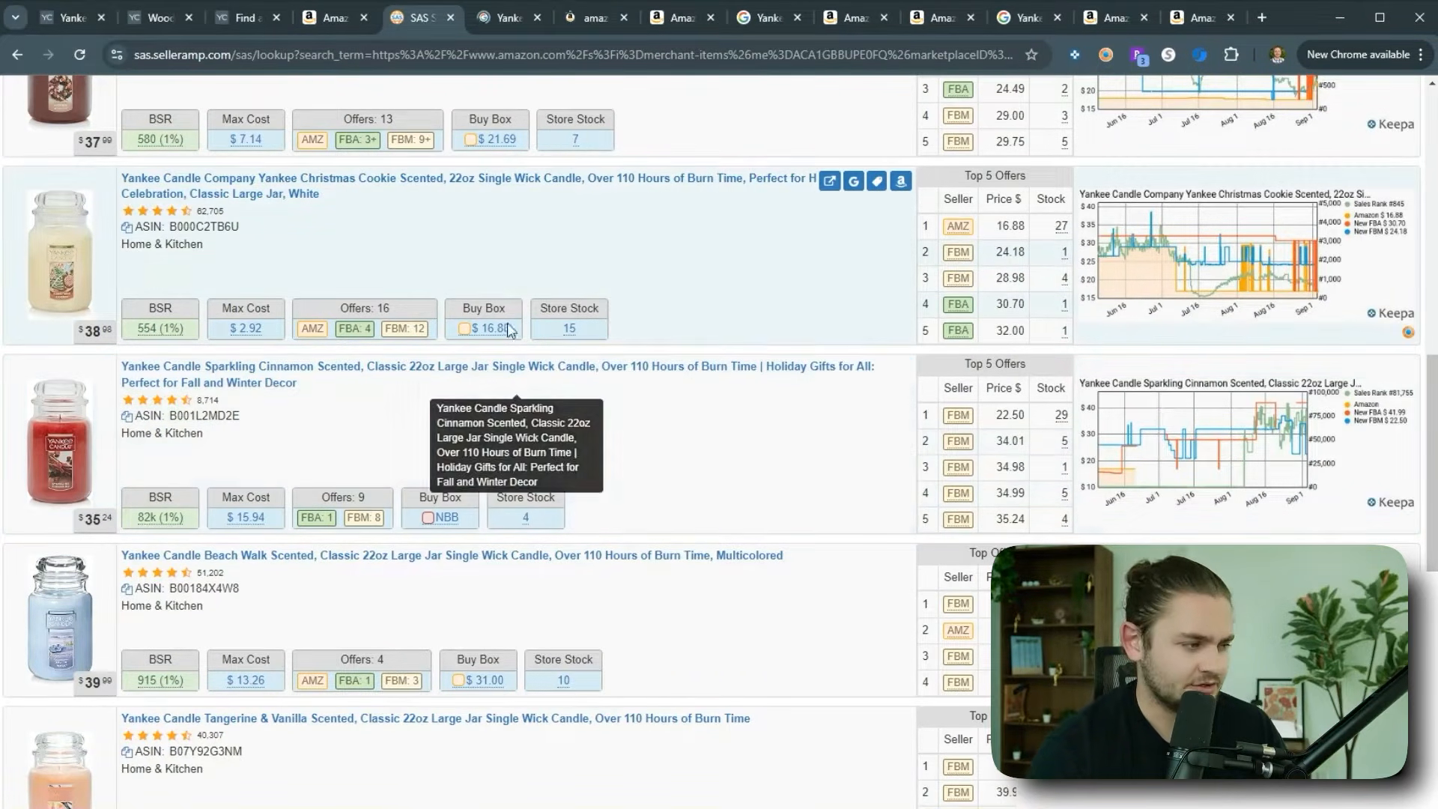
Step: Check the Sparkling Cinnamon jar's sales rank and open its Yankee Candle product page from the Google results
scroll(504, 352, "down", 2)
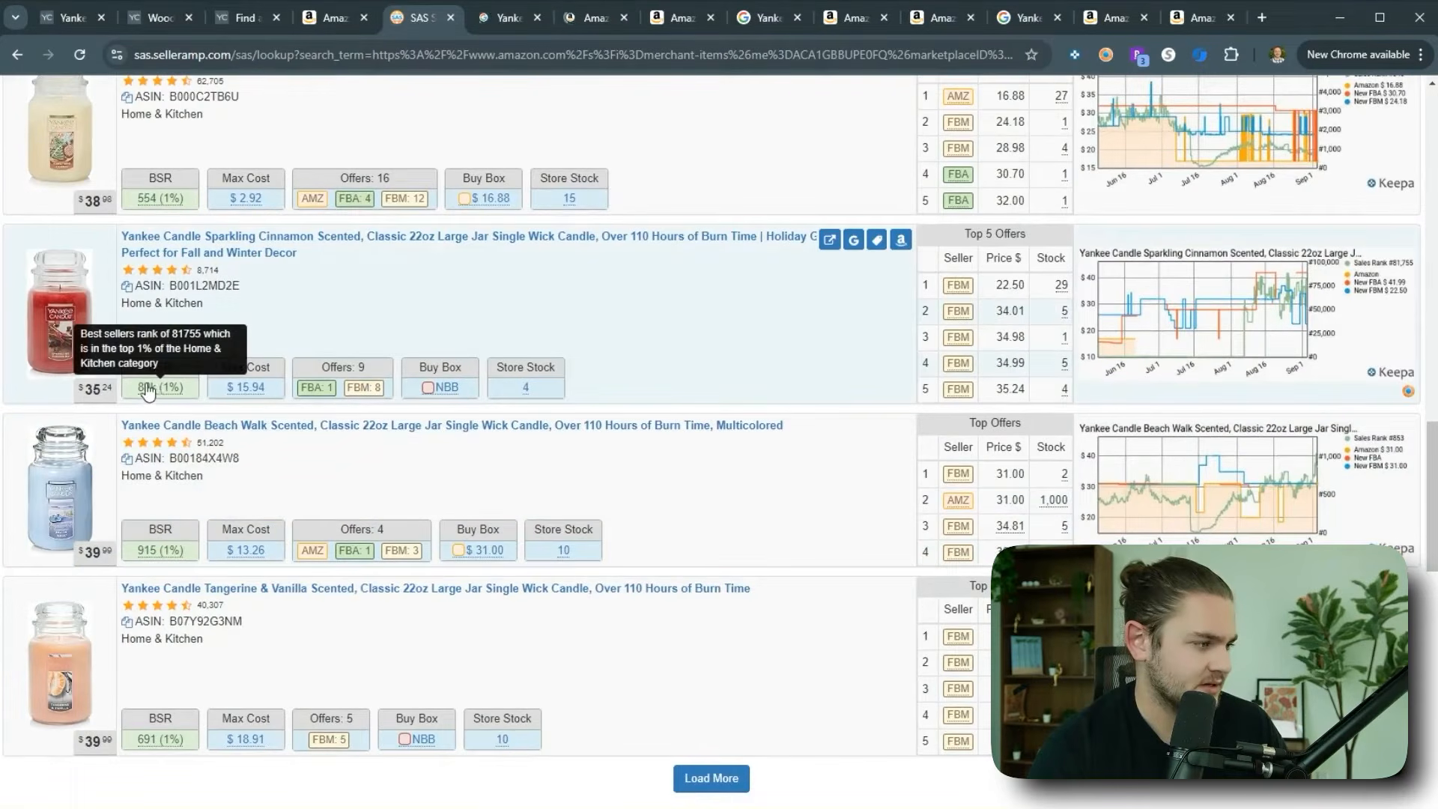
left_click(541, 28)
left_click(558, 24)
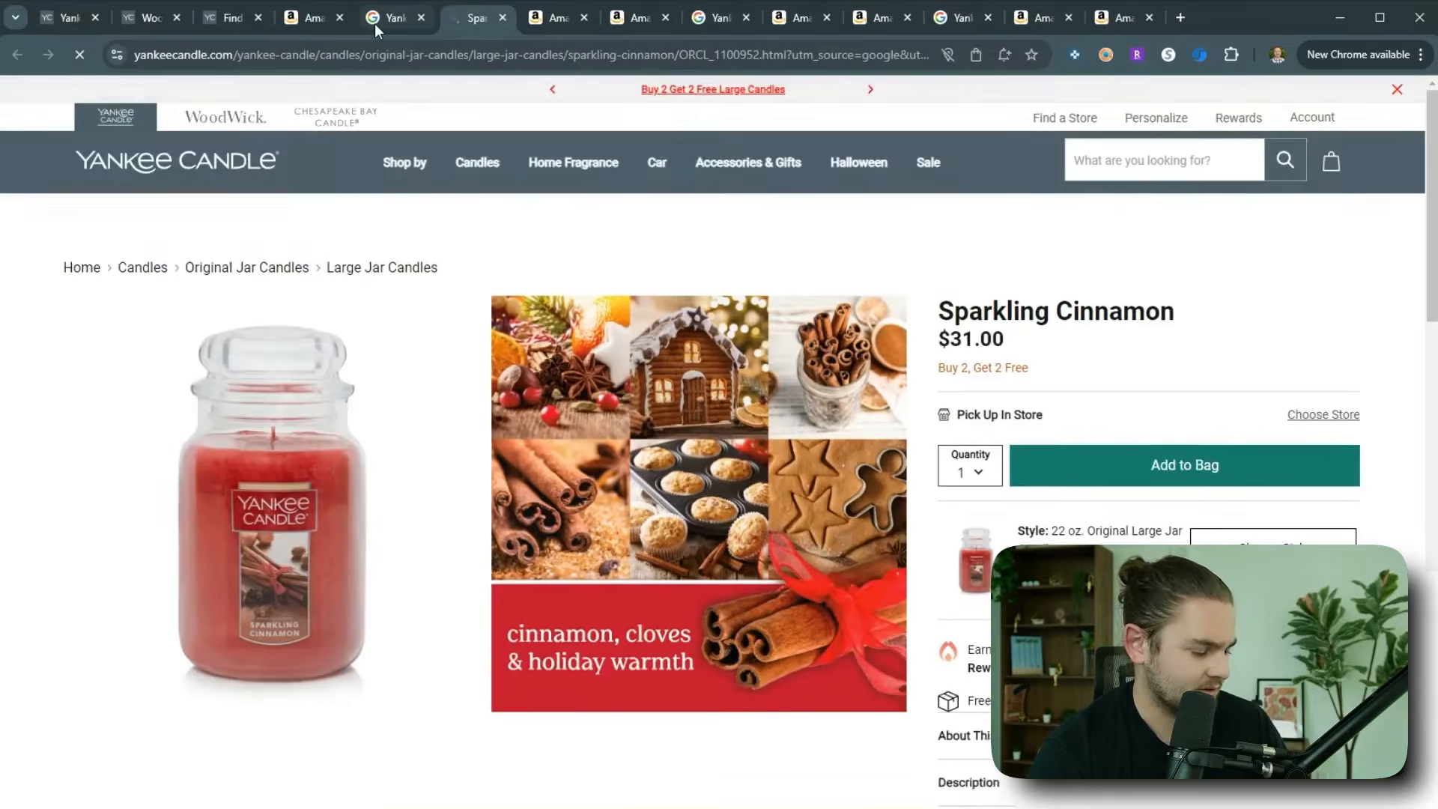
Step: Load more of the seller's Yankee Candle products and open a Google search and the Amazon page for the Tangerine & Vanilla large jar
left_click(374, 24)
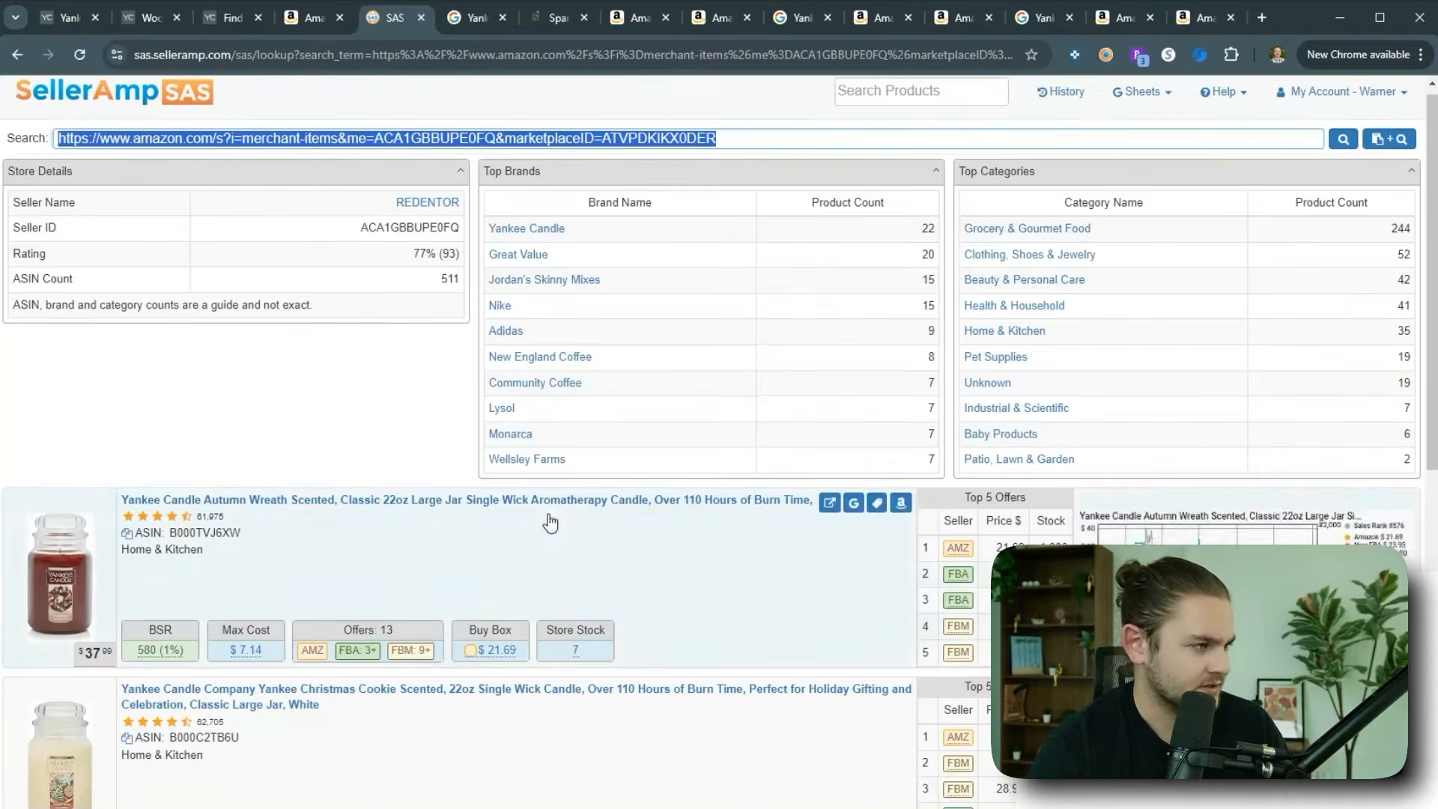
scroll(550, 522, "down", 8)
left_click(723, 777)
scroll(567, 678, "down", 2)
scroll(567, 678, "down", 1)
middle_click(851, 427)
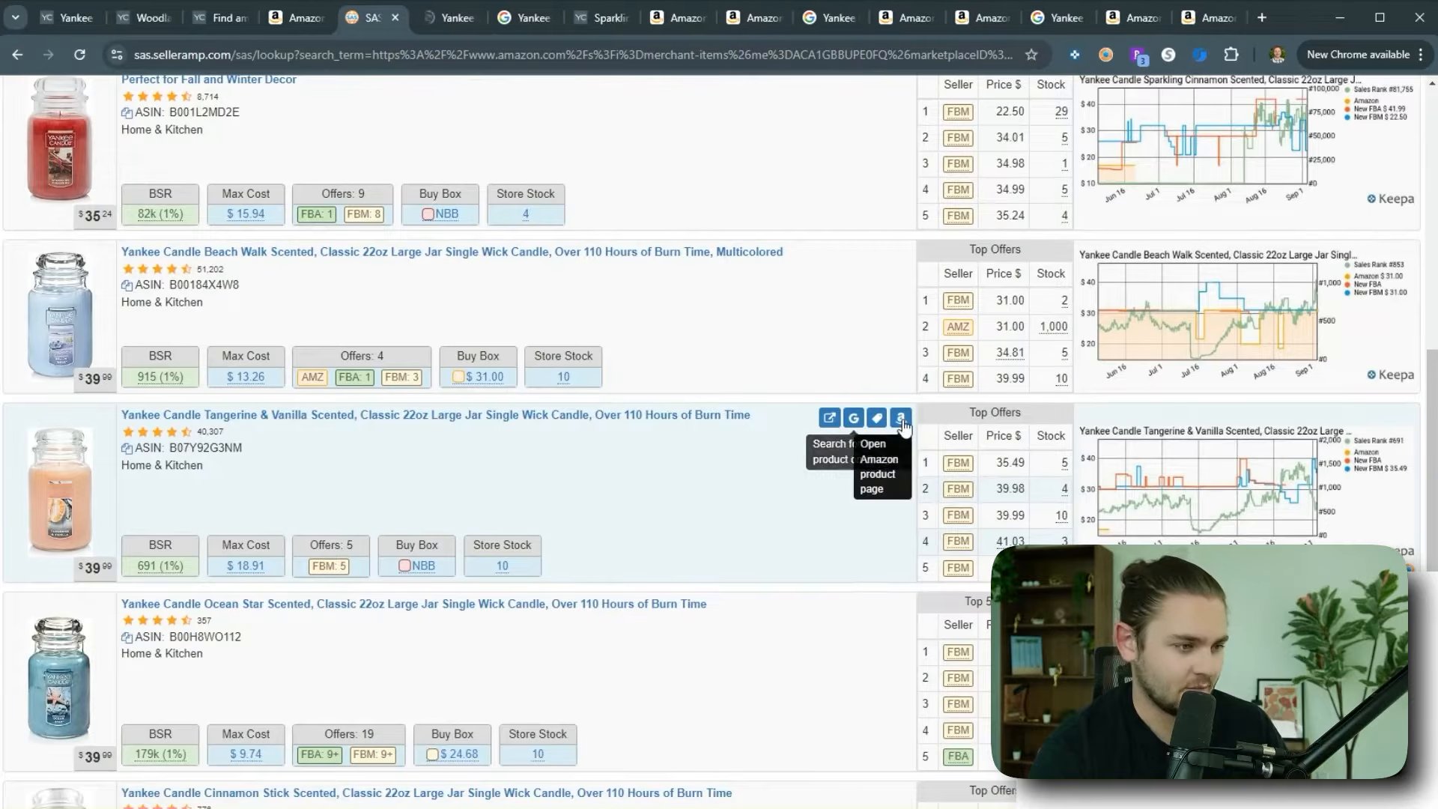
middle_click(901, 420)
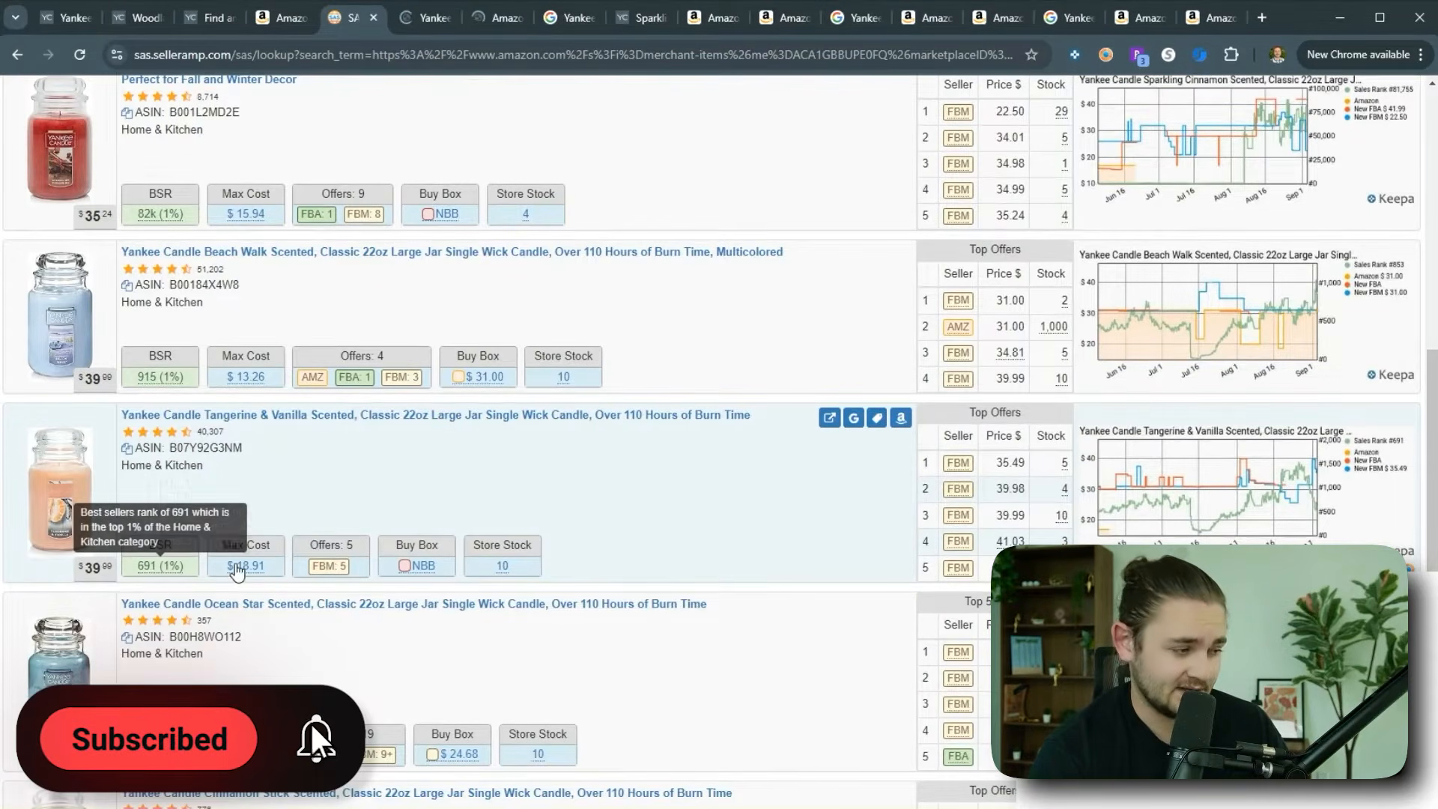
Step: Check the Tangerine & Vanilla jar's maximum cost and review the ranks and offers of the jars listed below it
scroll(248, 404, "down", 2)
mouse_move(247, 401)
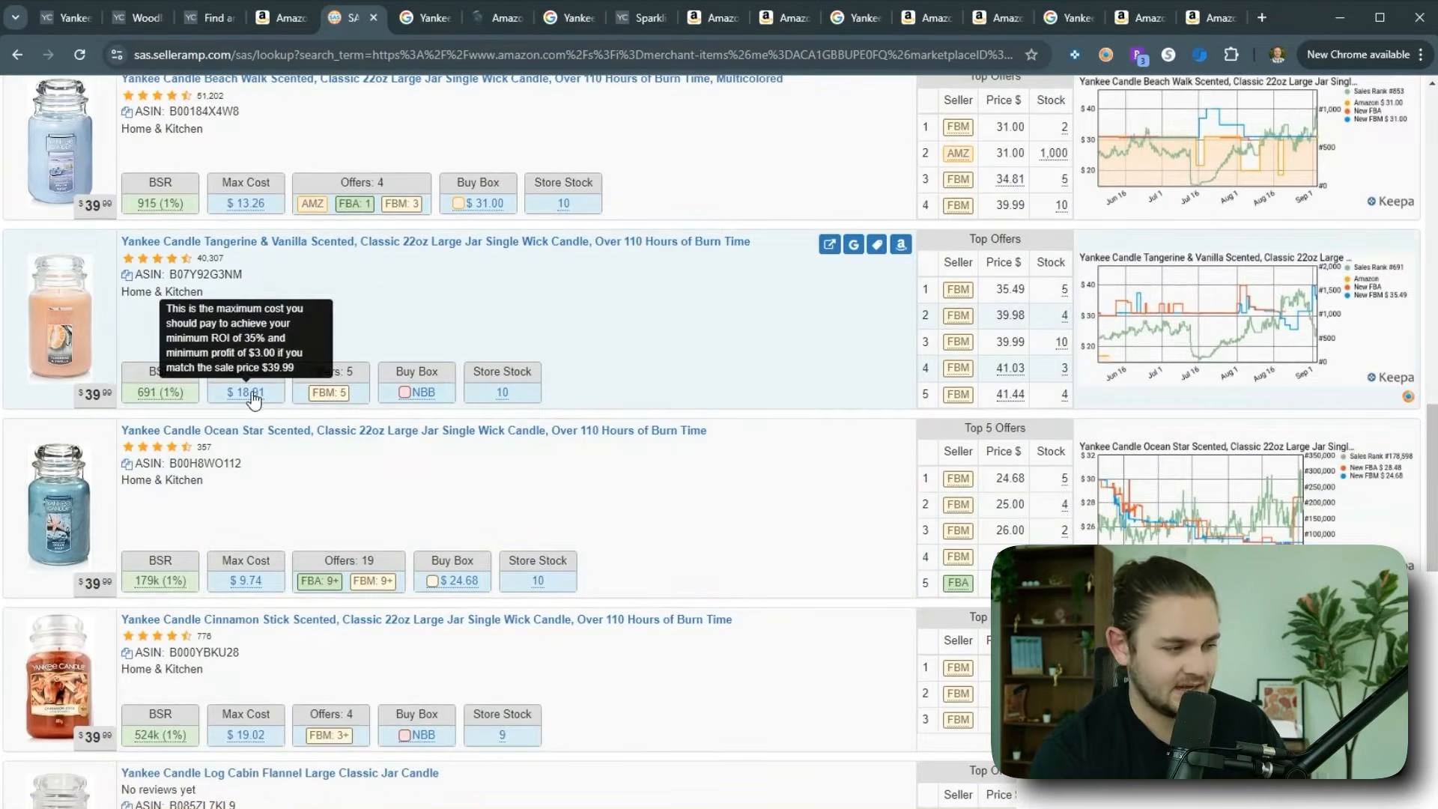
scroll(249, 400, "down", 1)
scroll(389, 584, "down", 5)
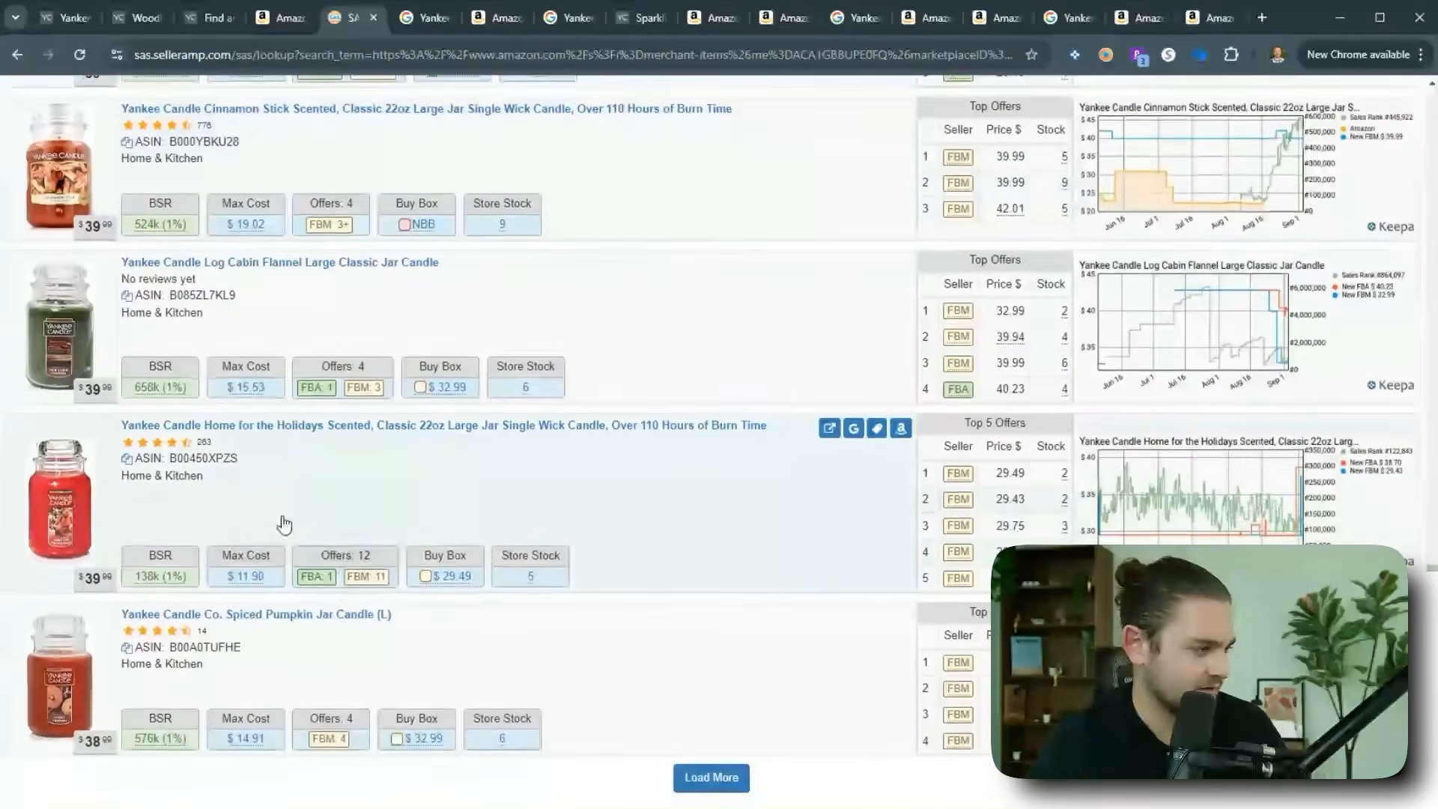
Step: Load another batch of storefront products and open a Google search and the Amazon page for the Bubbly Pomegranate large jar
left_click(730, 776)
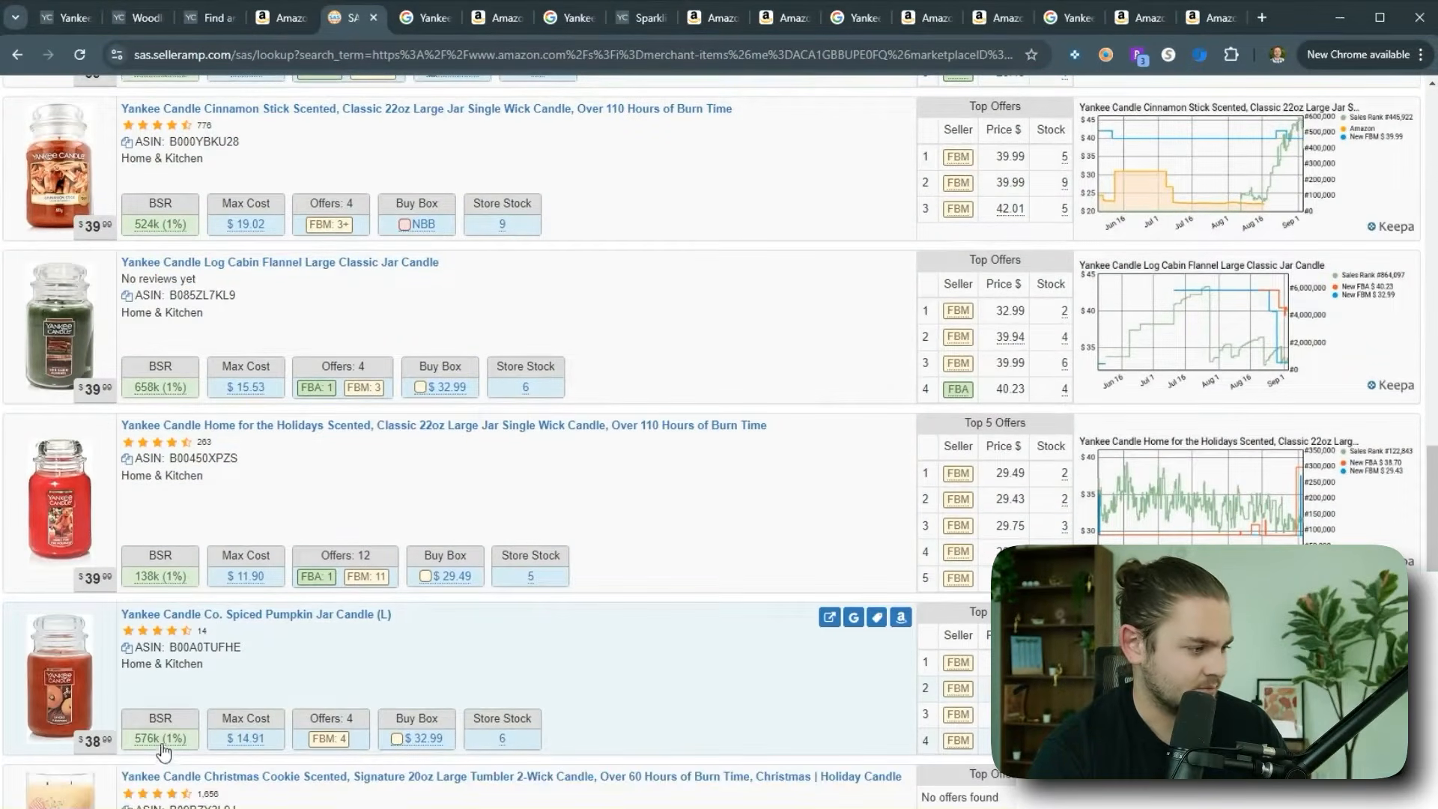
scroll(163, 753, "down", 7)
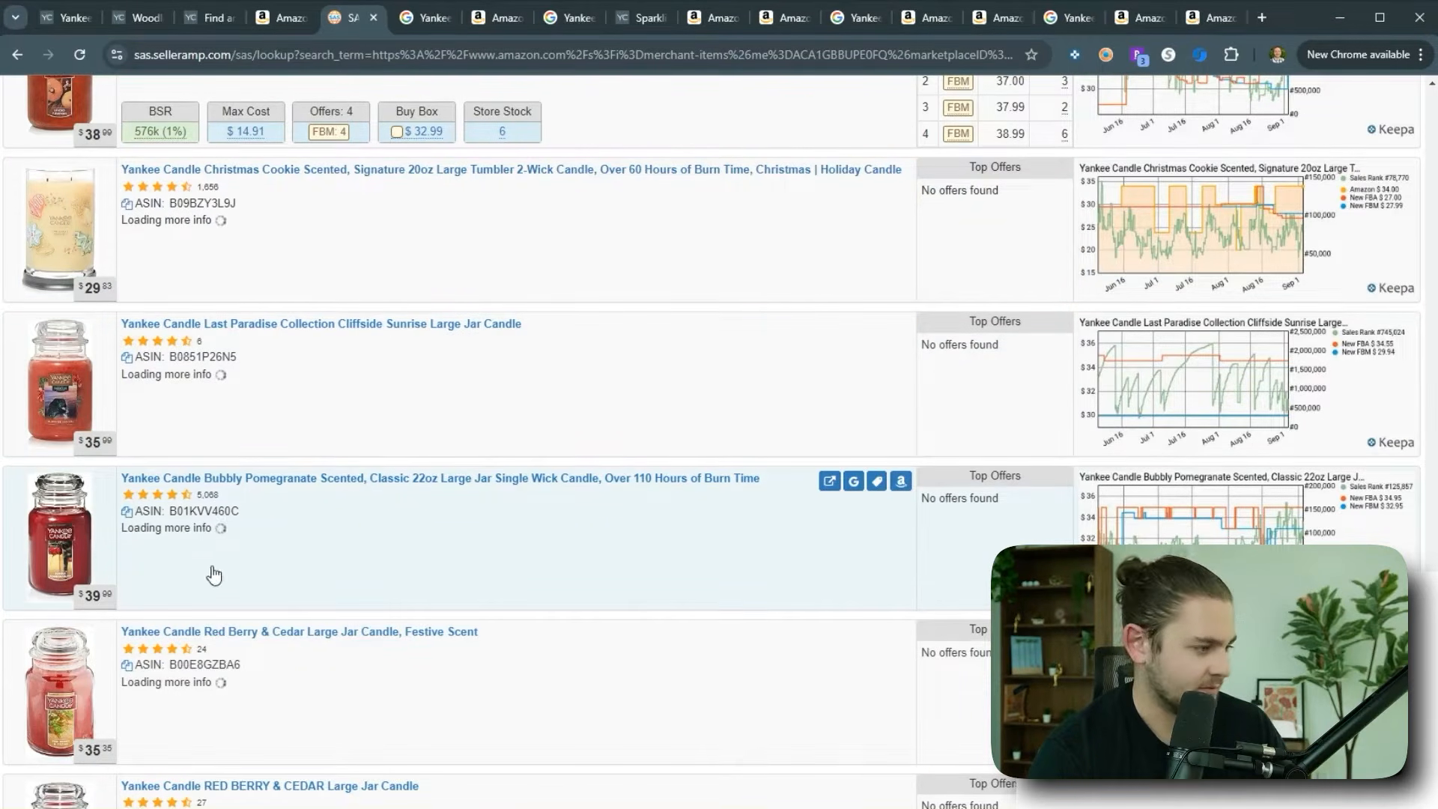
left_click(853, 481)
left_click(901, 483)
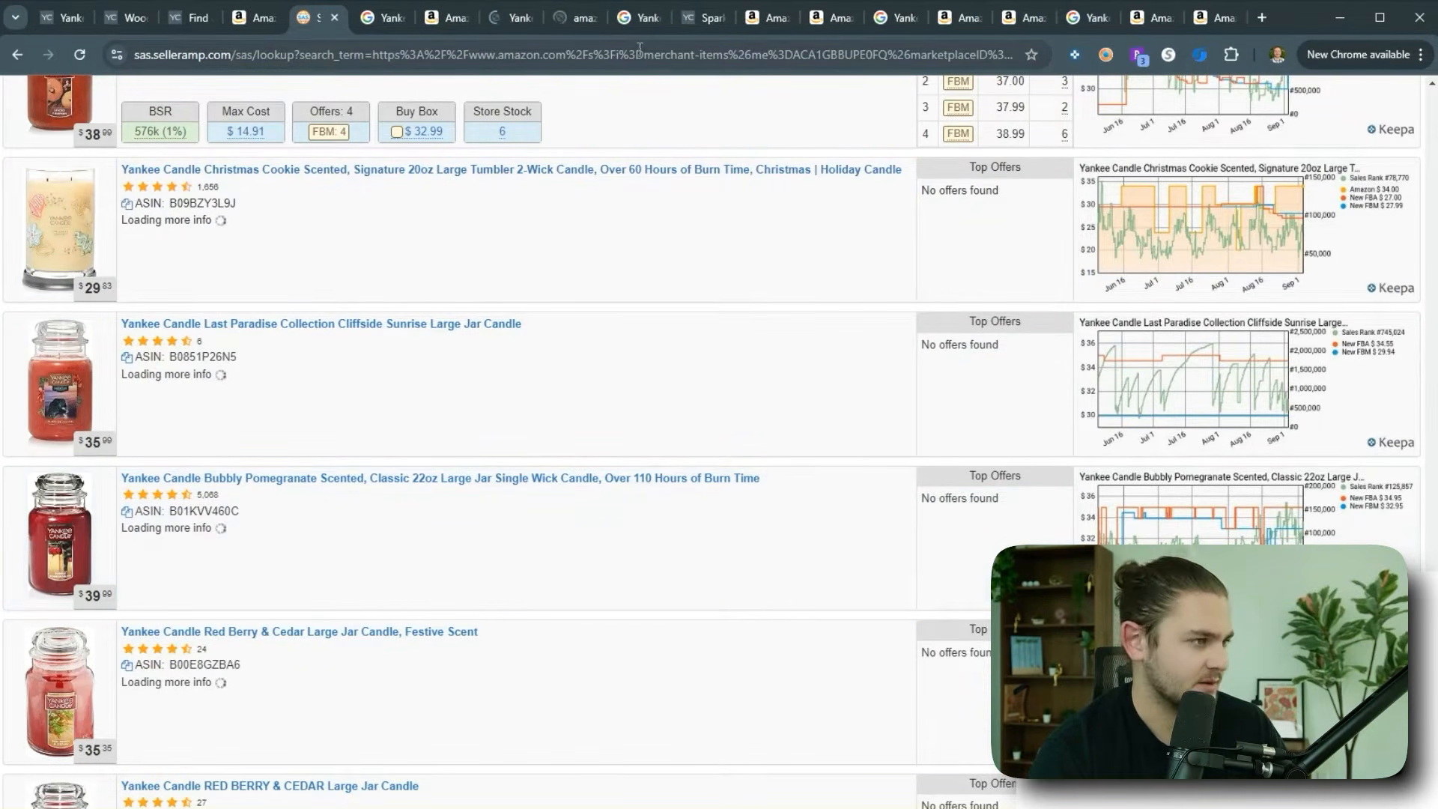
Step: Return to the Yankee Candle site's Sparkling Cinnamon page and examine the candle's price, promotion and jar style
left_click(639, 21)
left_click(700, 22)
scroll(800, 353, "down", 3)
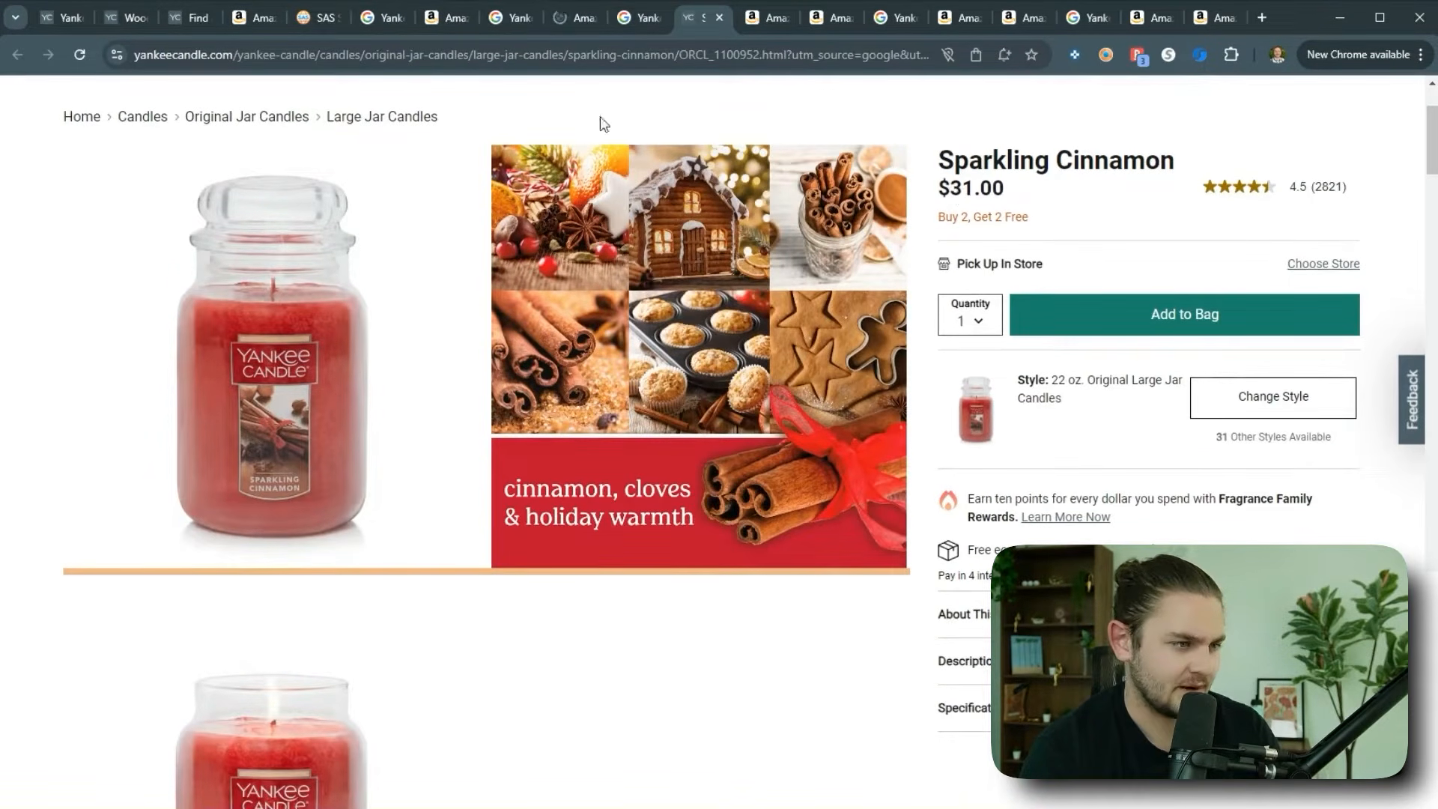
Step: Open the Sparkling Cinnamon jar's Amazon page and show its 30-day average ranks and prices in SellerAmp
left_click(771, 21)
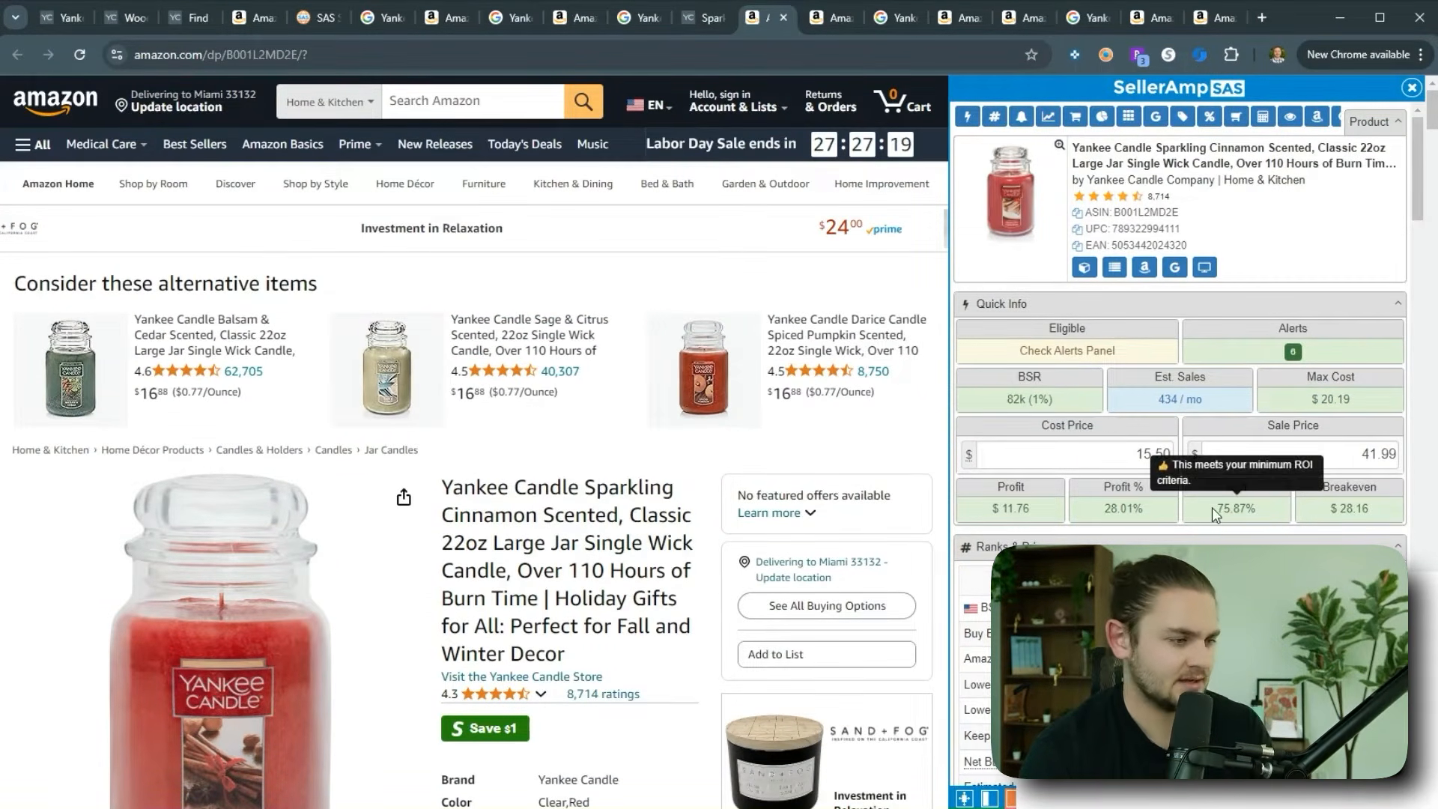
scroll(1168, 449, "down", 2)
left_click(1171, 406)
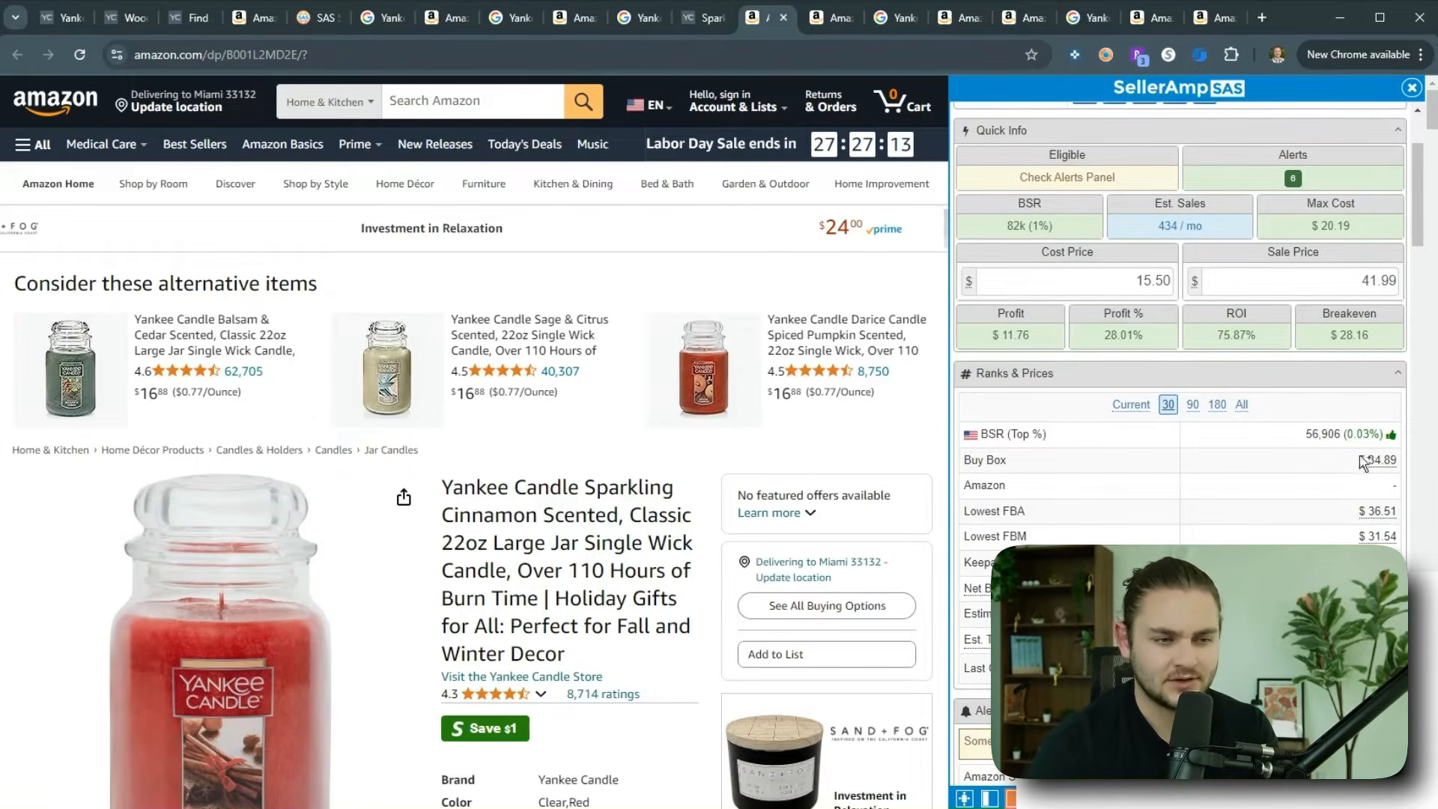
Step: Set the Sparkling Cinnamon jar's sale price to 35 and examine the resulting profit figures
scroll(1359, 461, "up", 2)
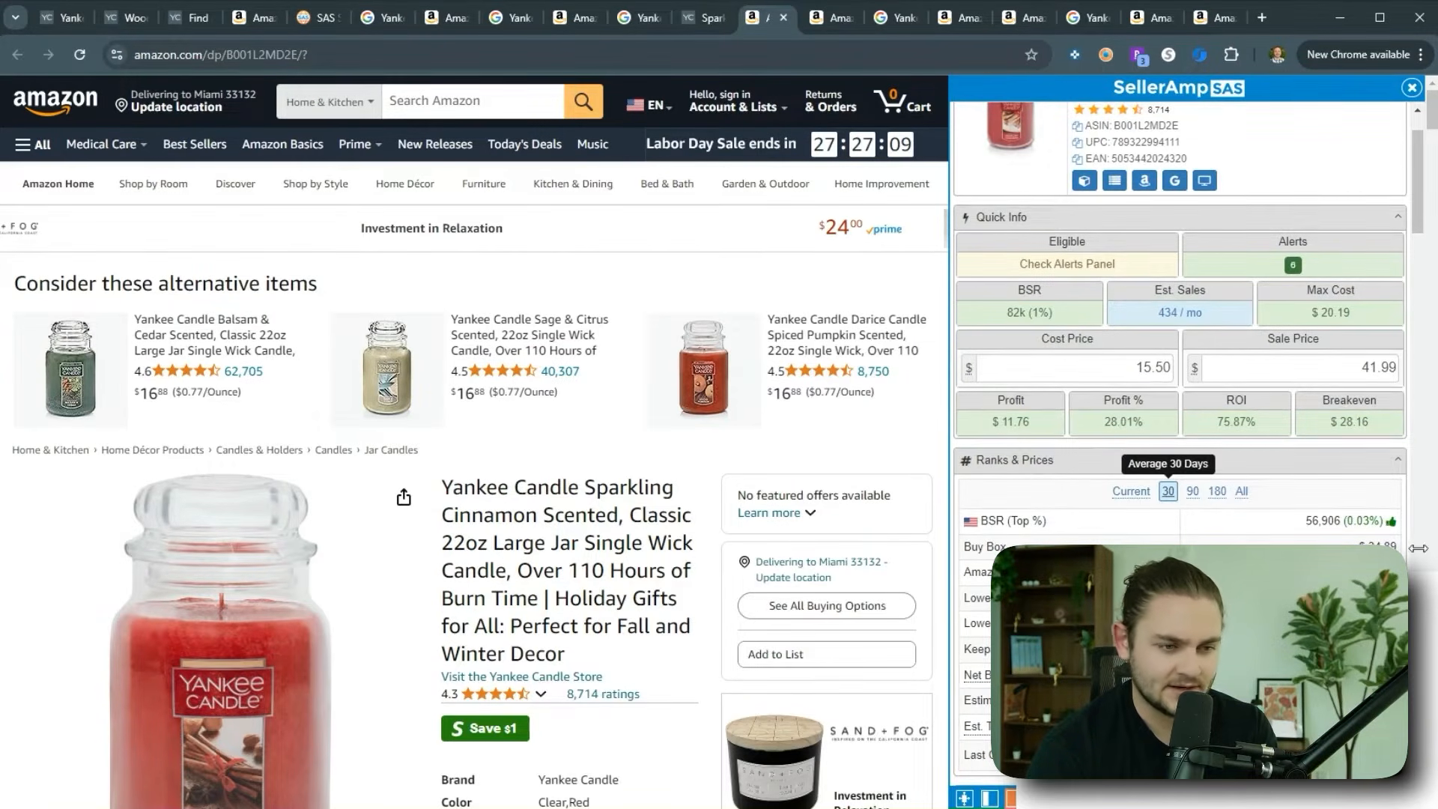
double_click(1378, 367)
type("35")
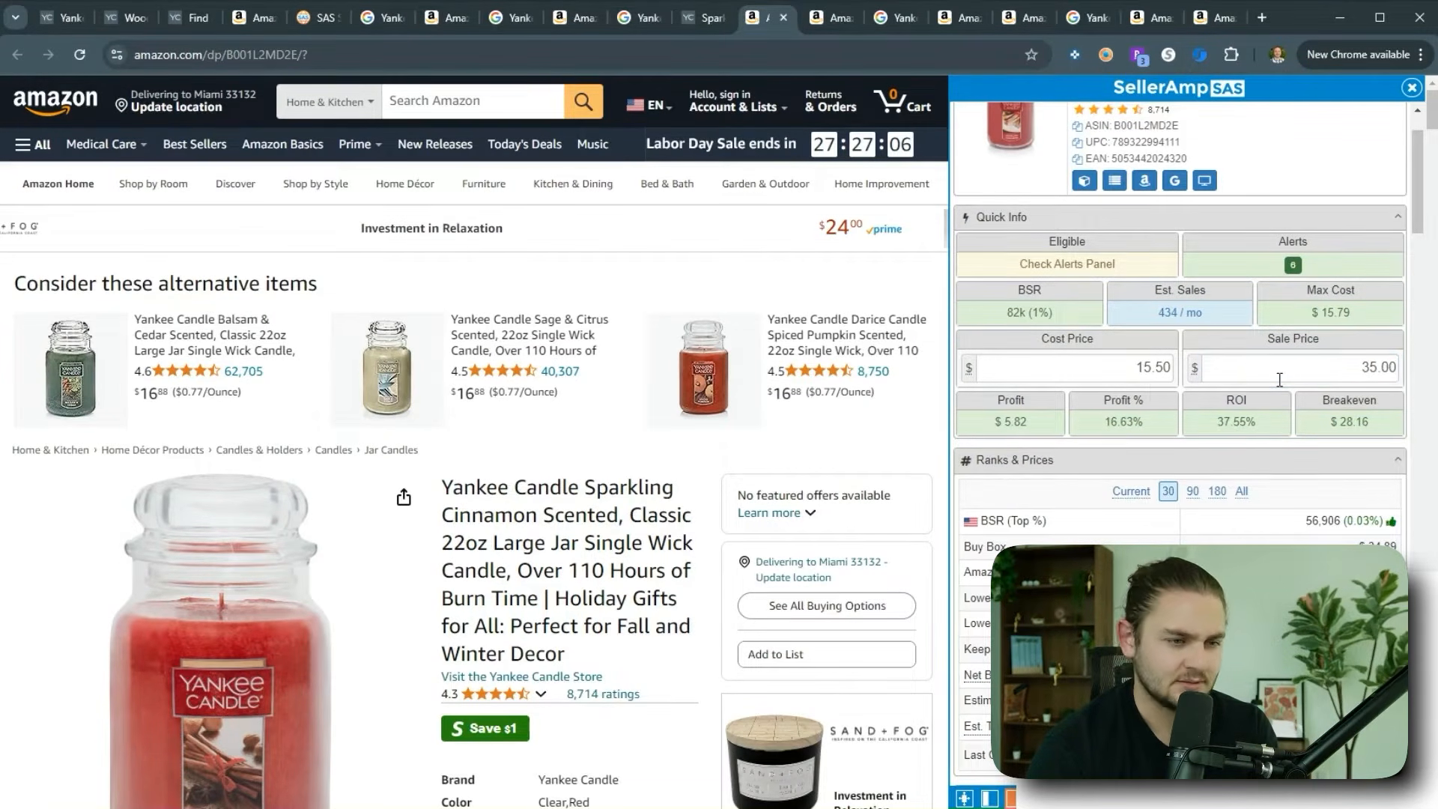
double_click(1287, 376)
left_click(1307, 446)
left_click_drag(995, 424, 1046, 419)
left_click(1047, 425)
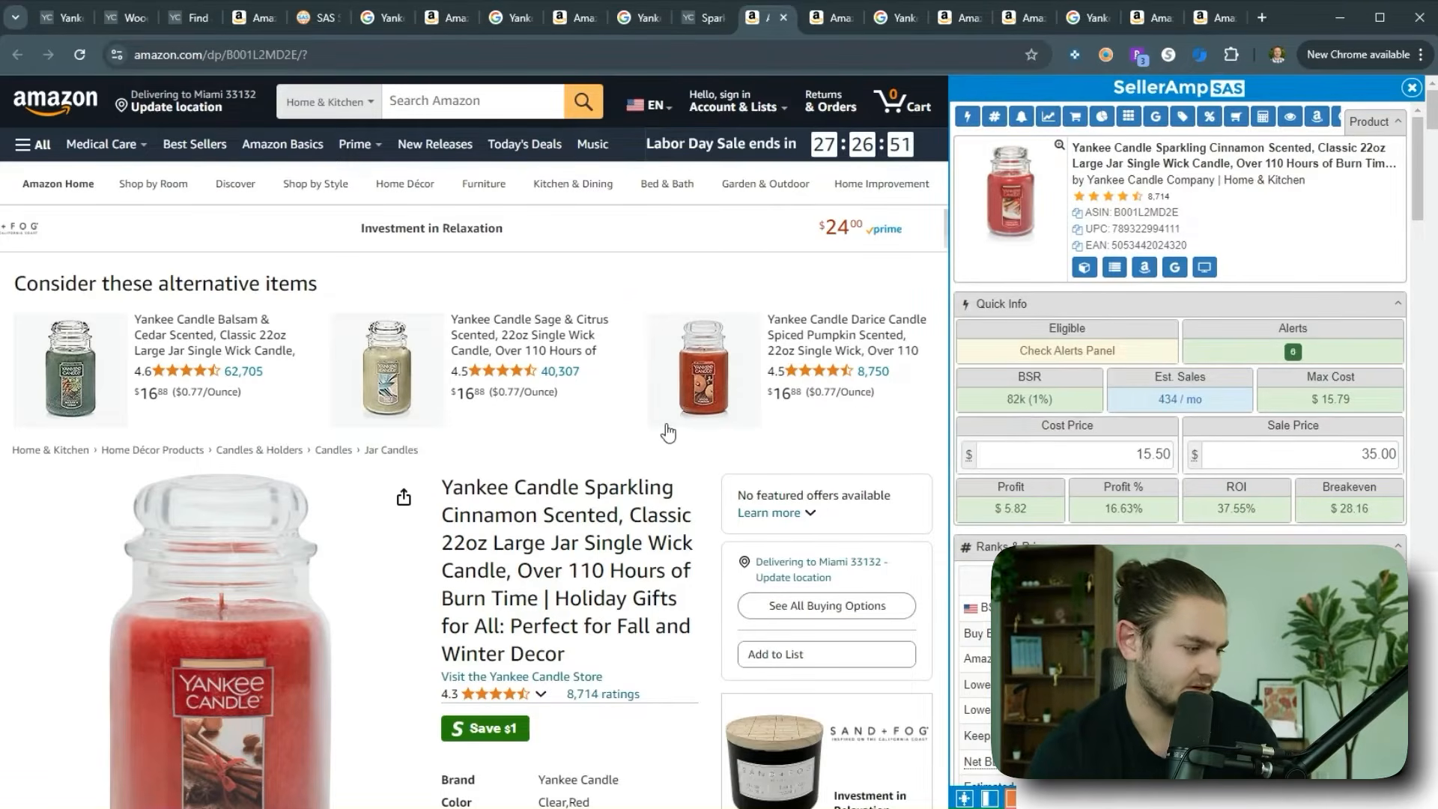
Step: Compare the Sparkling Cinnamon jar's Yankee Candle page with its Amazon listing
left_click(707, 22)
left_click(619, 23)
left_click(686, 18)
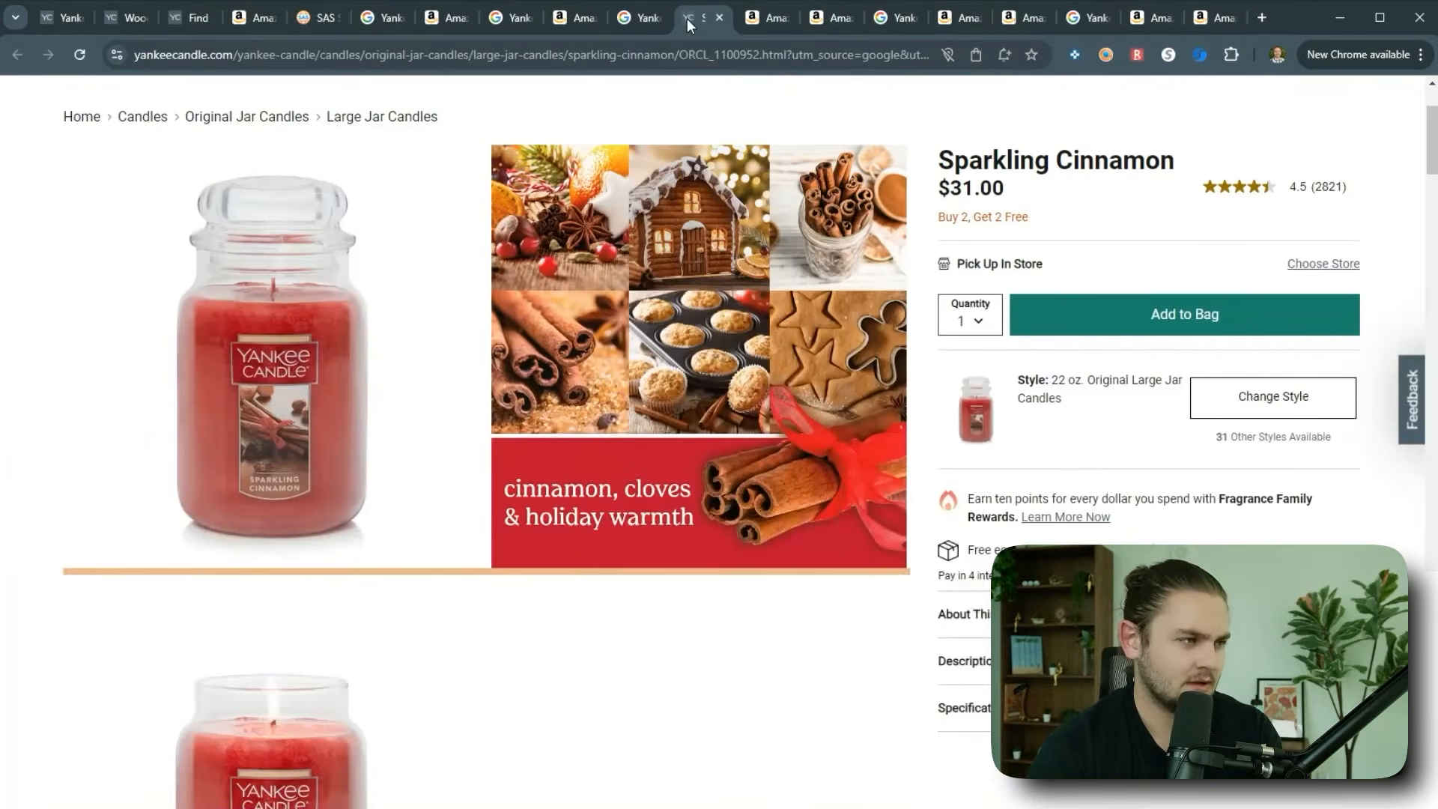
left_click(745, 18)
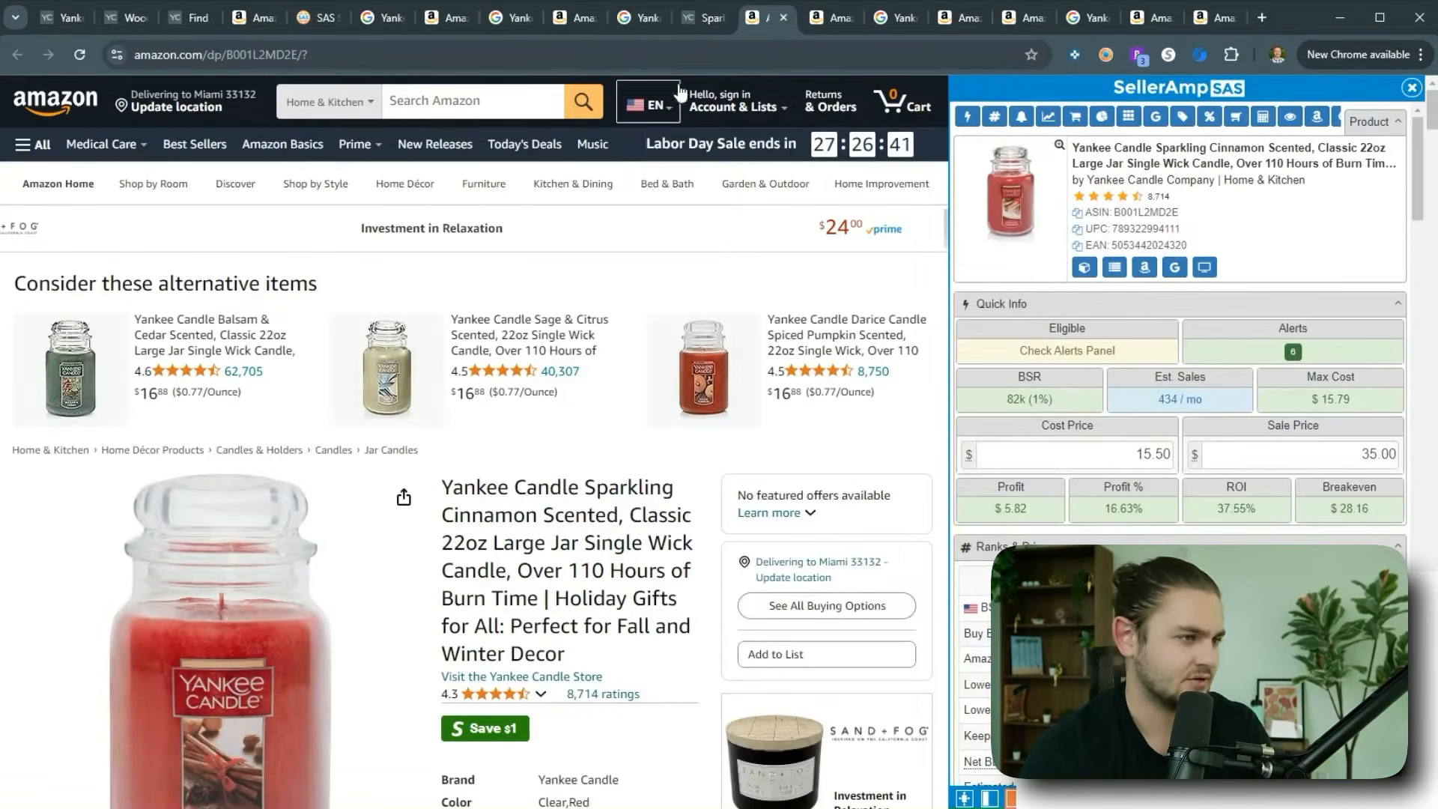
Step: Return to the Google search for Bubbly Pomegranate and open the Home For The Holidays jar's Yankee Candle page in the background
left_click(644, 23)
left_click(605, 20)
left_click(633, 20)
left_click(553, 21)
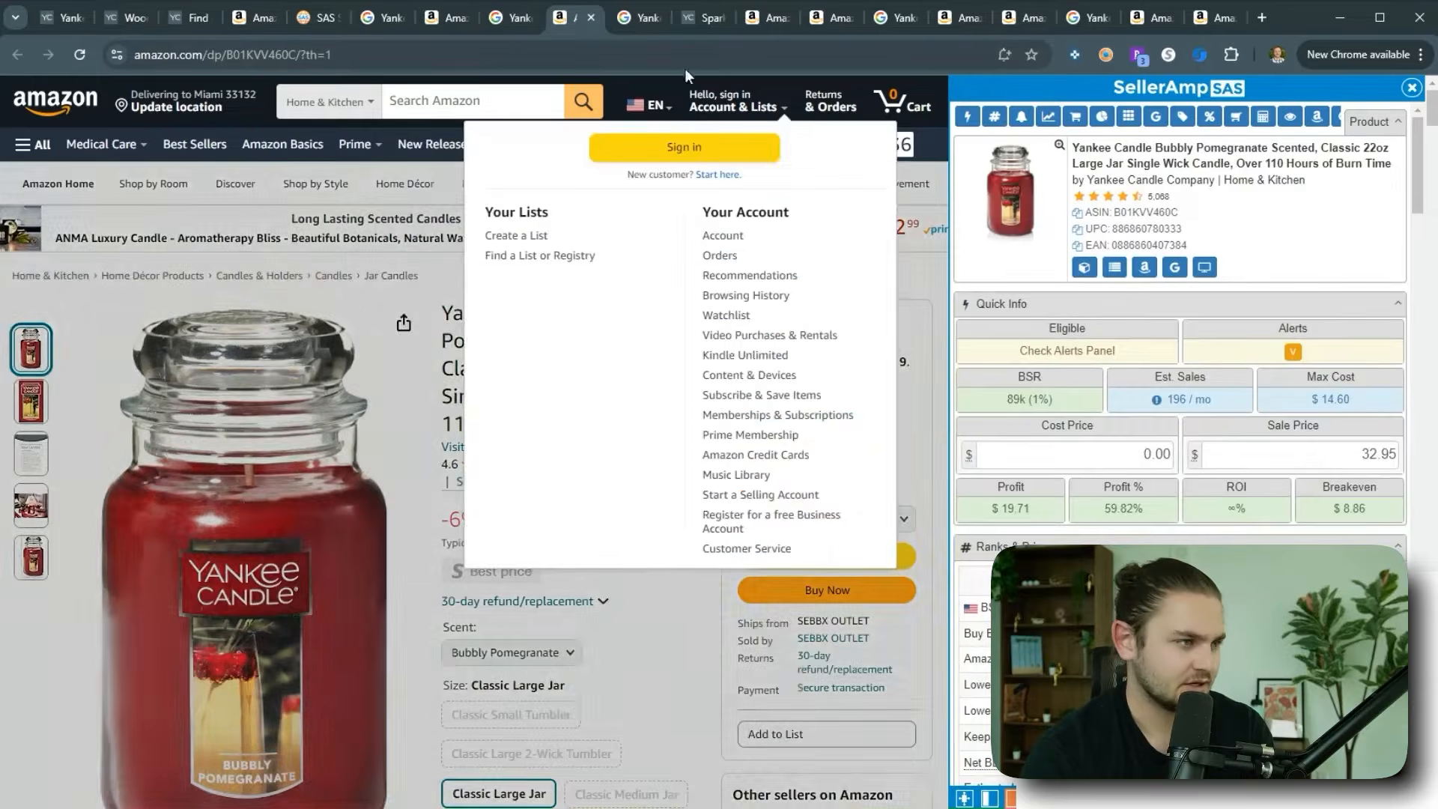
left_click(511, 18)
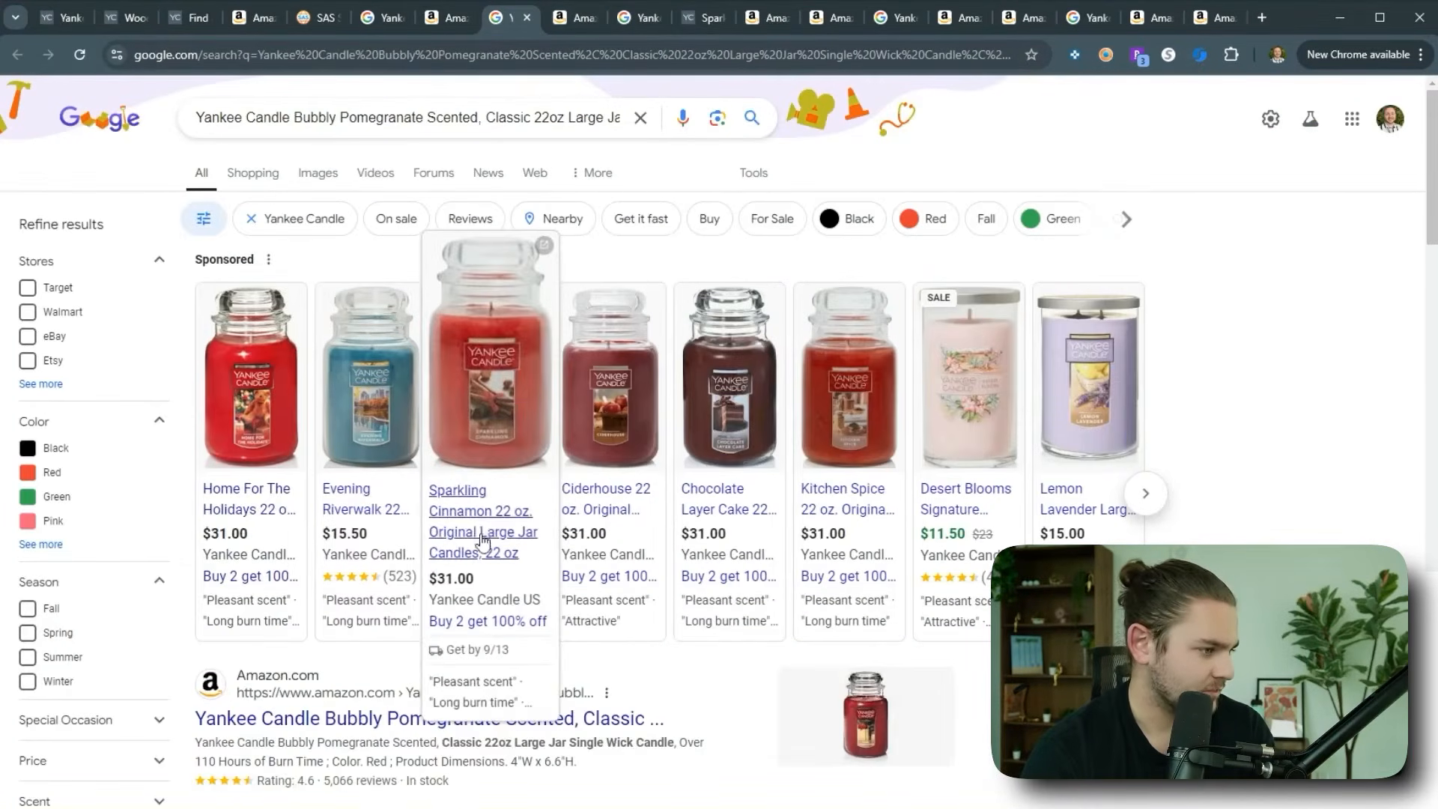
middle_click(235, 512)
Step: Set the Bubbly Pomegranate jar's cost price to 15.50 in SellerAmp and review its alerts and price charts
left_click(604, 20)
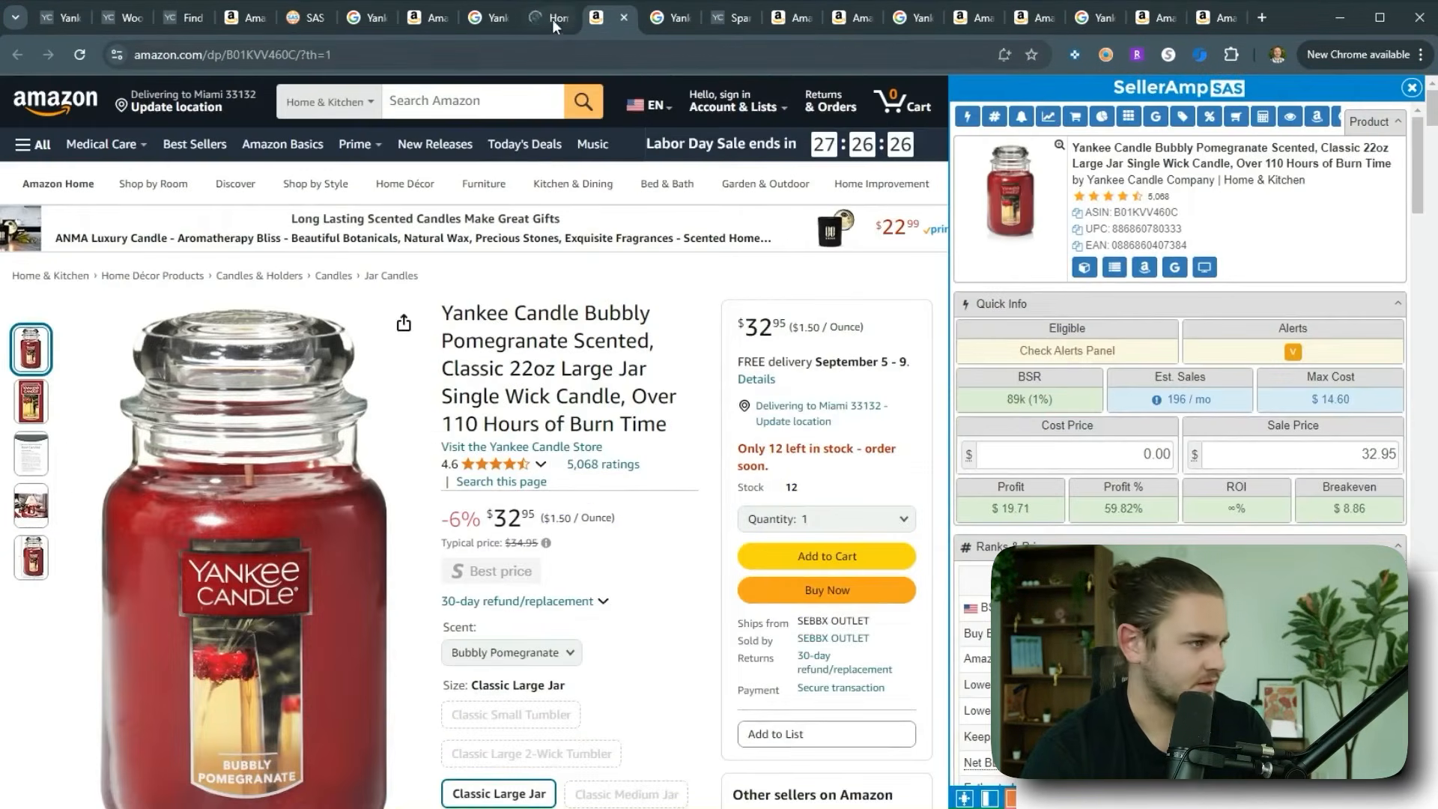
left_click_drag(1311, 399, 1341, 401)
left_click(1154, 454)
type("15.50")
scroll(1208, 500, "down", 8)
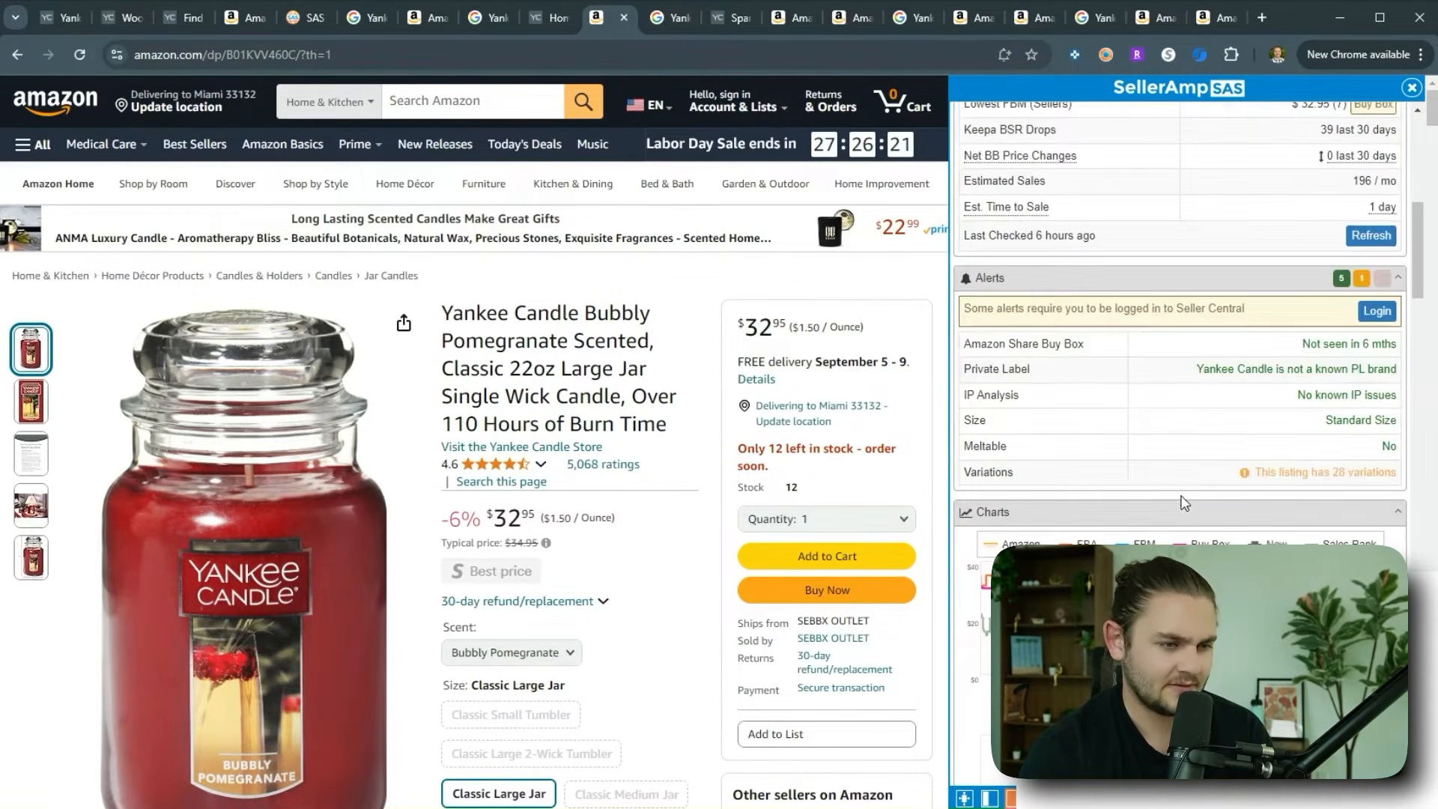
scroll(1333, 528, "down", 1)
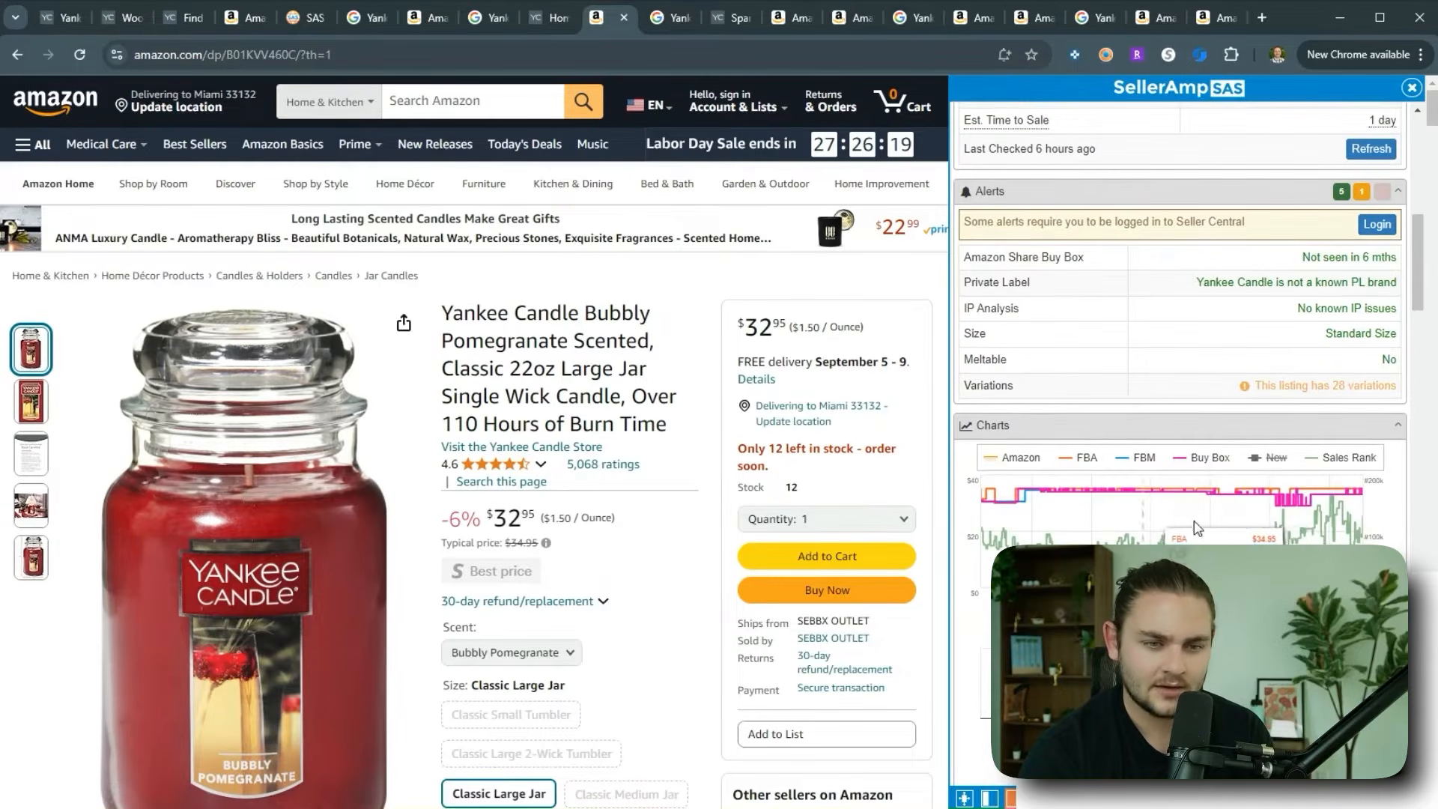
Step: Test the Bubbly Pomegranate jar's profitability with sale prices of 37 and 34
scroll(1134, 529, "up", 10)
scroll(1199, 449, "down", 1)
left_click(1318, 367)
type("37")
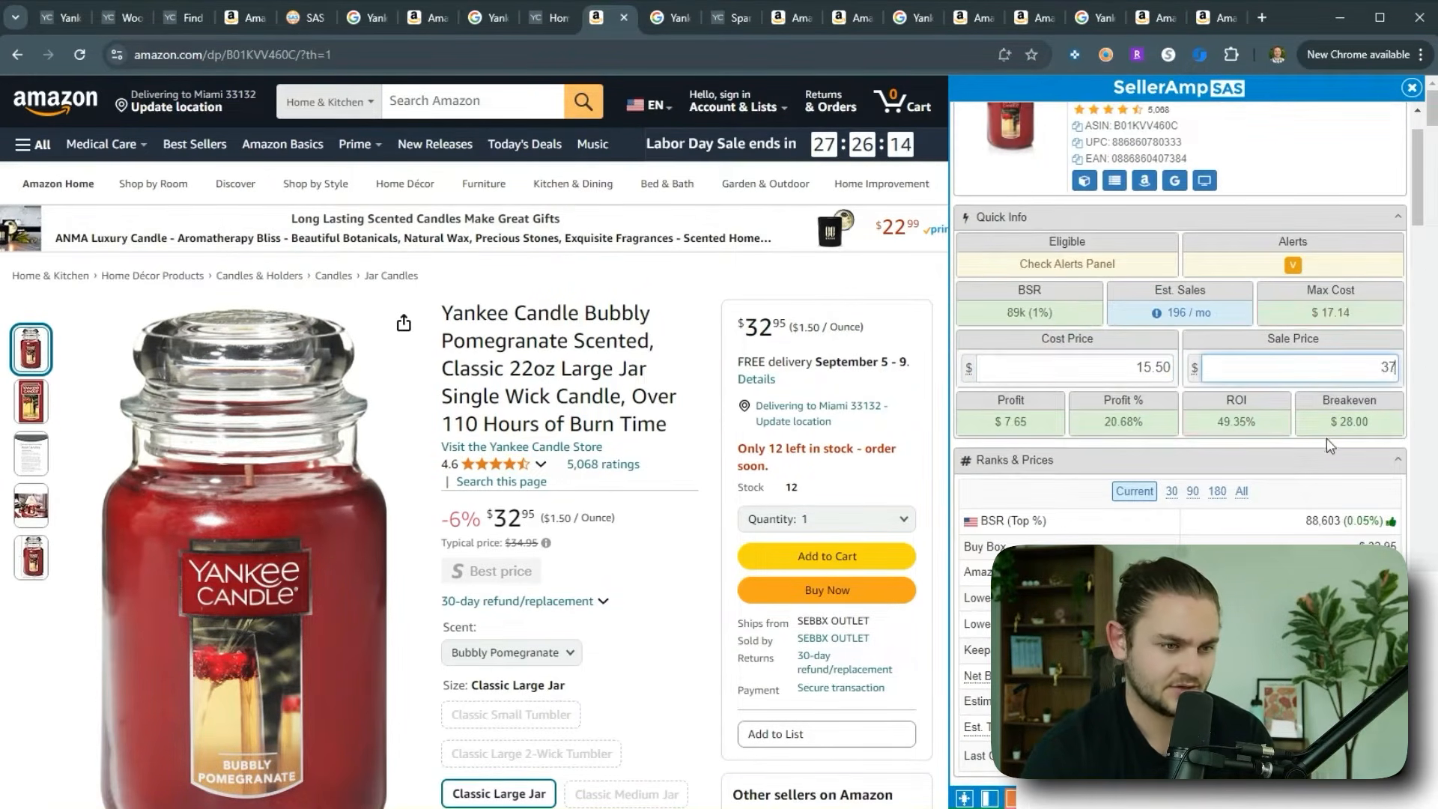
left_click(573, 25)
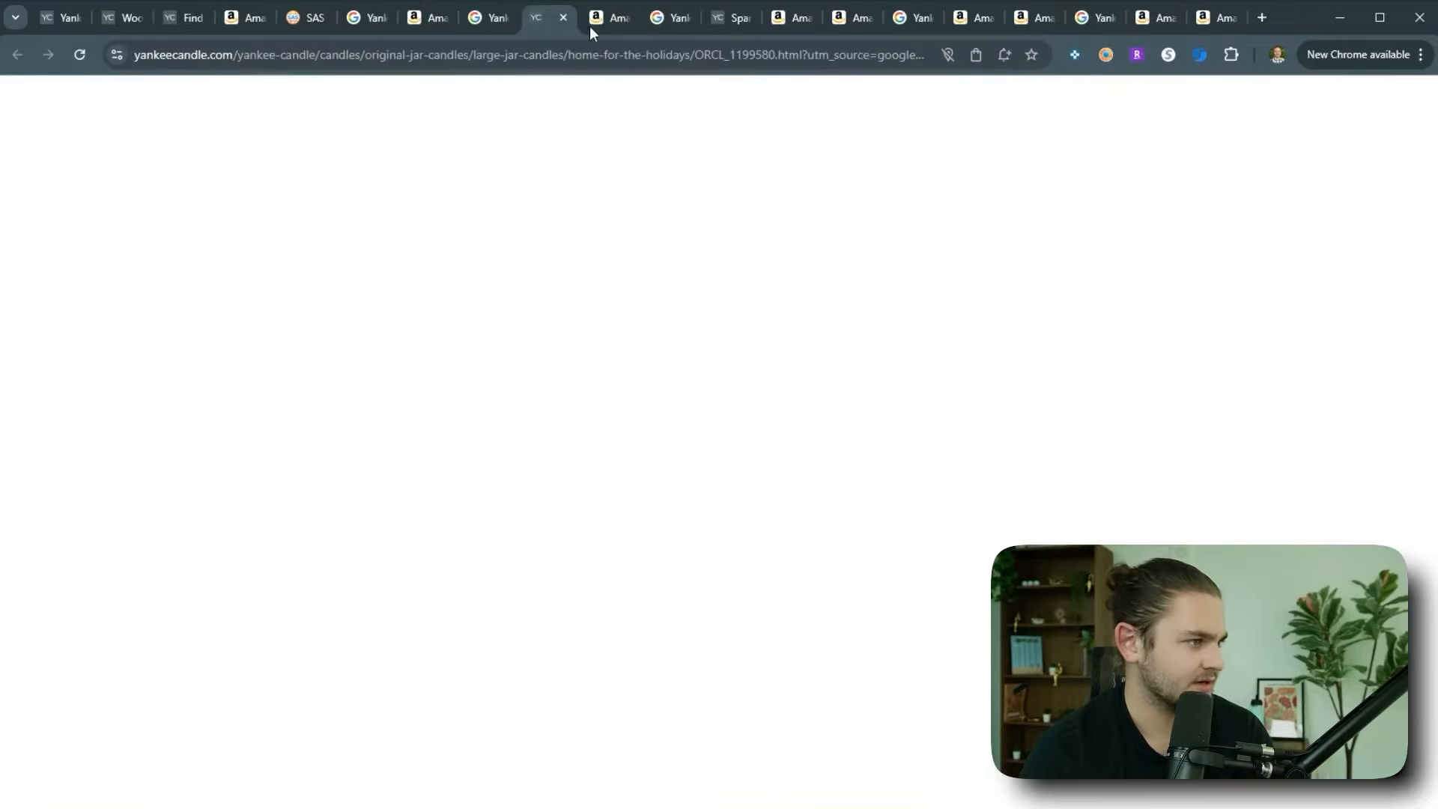
left_click(609, 19)
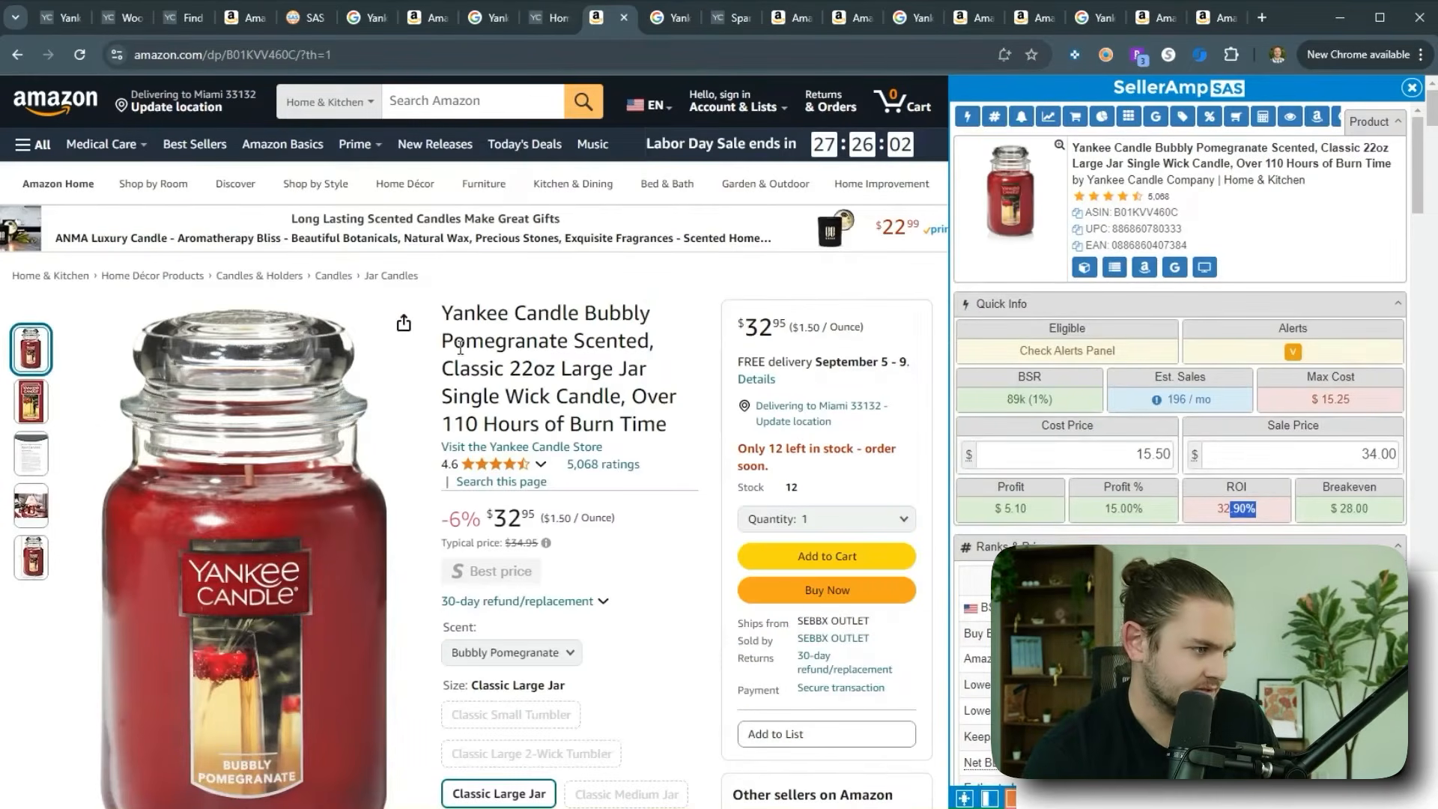
Step: Search the Yankee Candle site for the copied word Pomegranate and open the Black Cherry large jar
left_click_drag(498, 351, 571, 341)
key("ctrl+c")
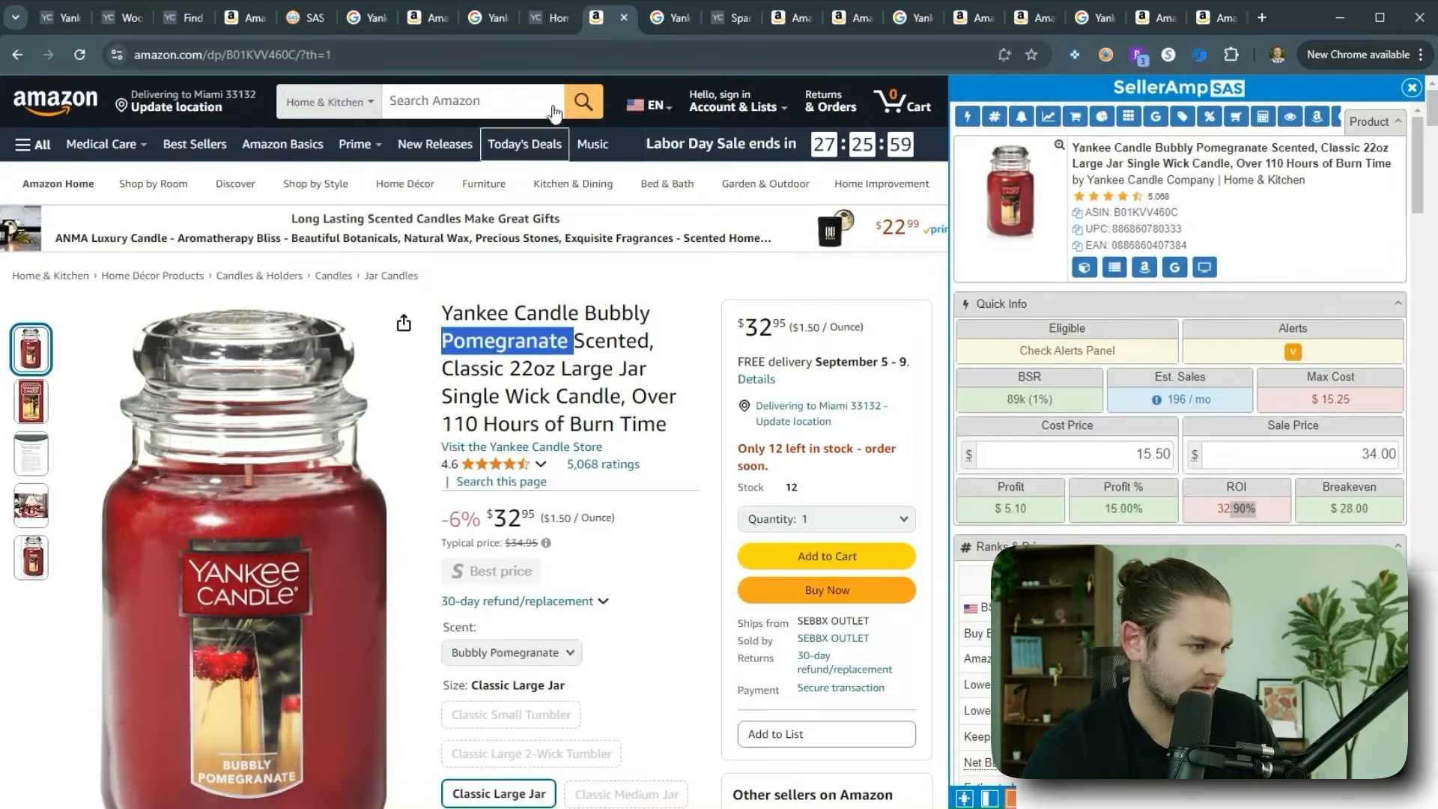
left_click(548, 18)
left_click(1124, 161)
key("ctrl+v")
key("Return")
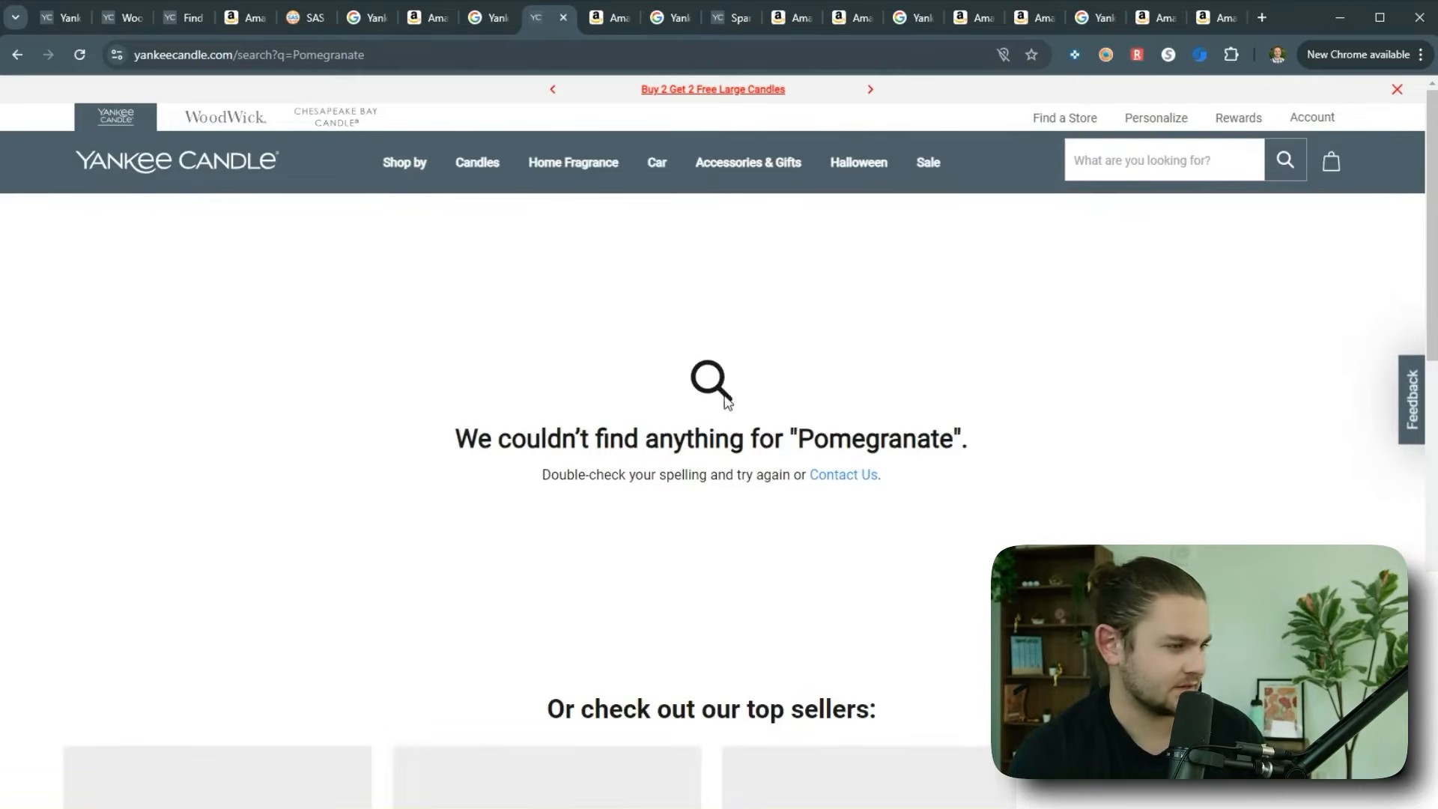
scroll(697, 420, "down", 2)
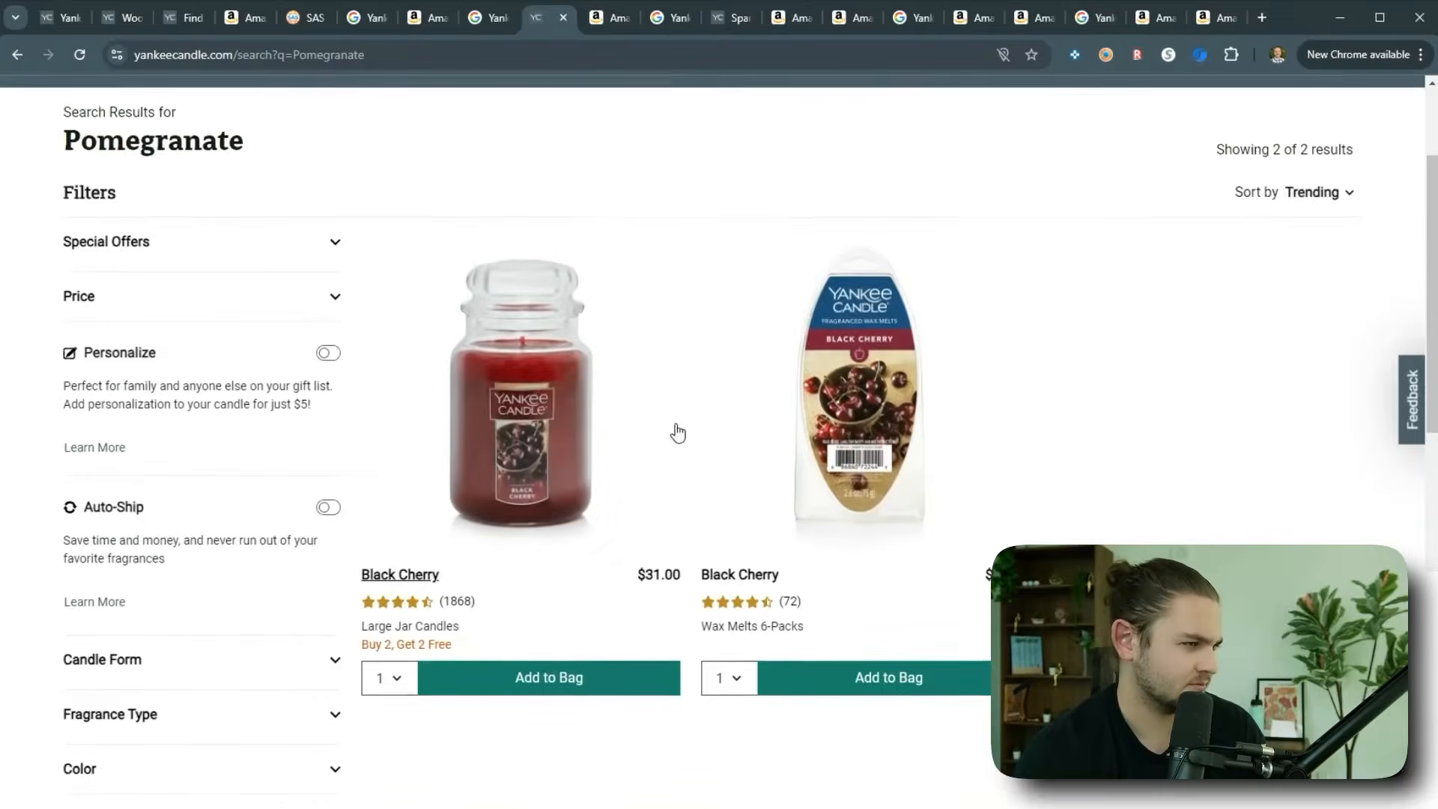
left_click(587, 513)
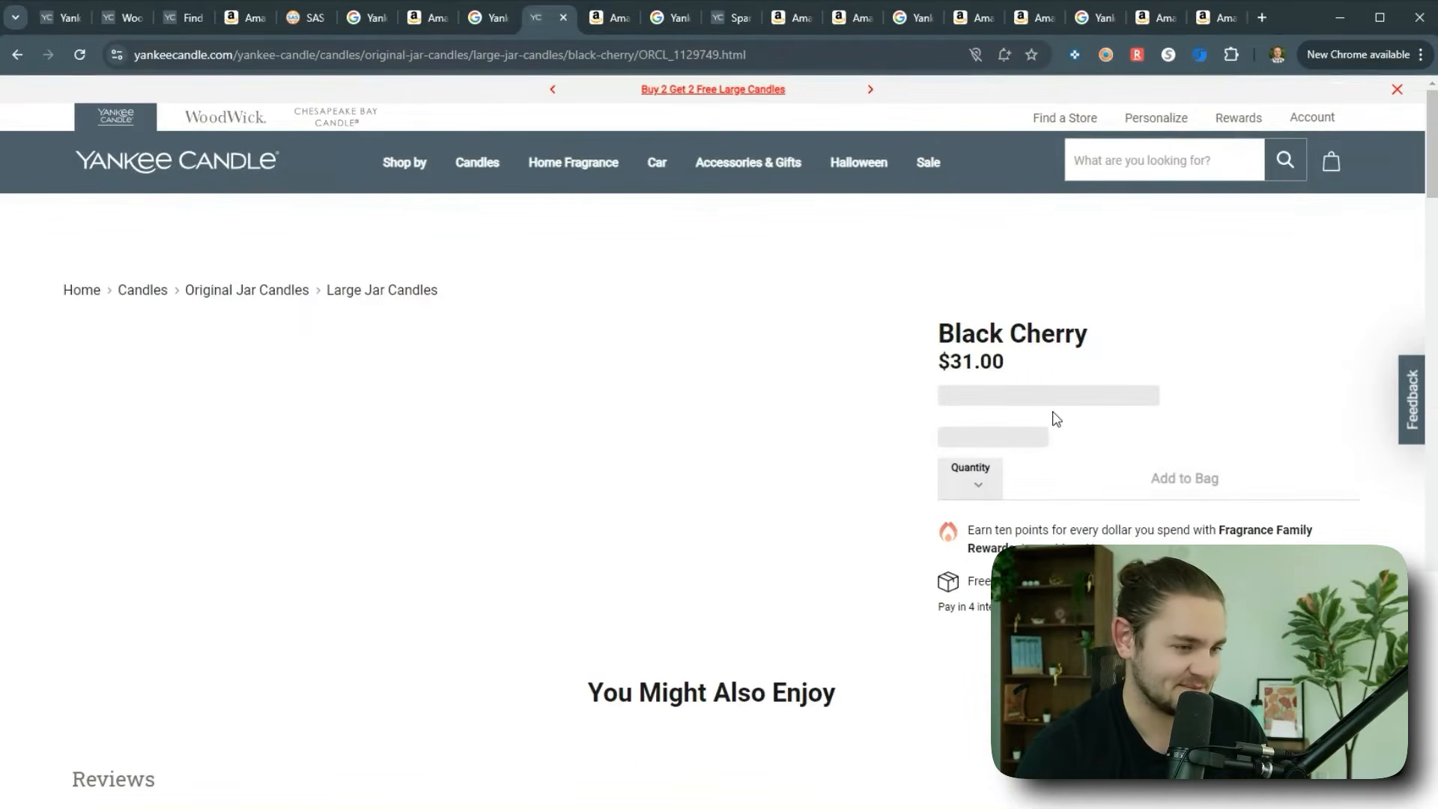
Step: Open the Tangerine & Vanilla large jar's Yankee Candle page from its Google search and check the price and promotion
left_click(427, 17)
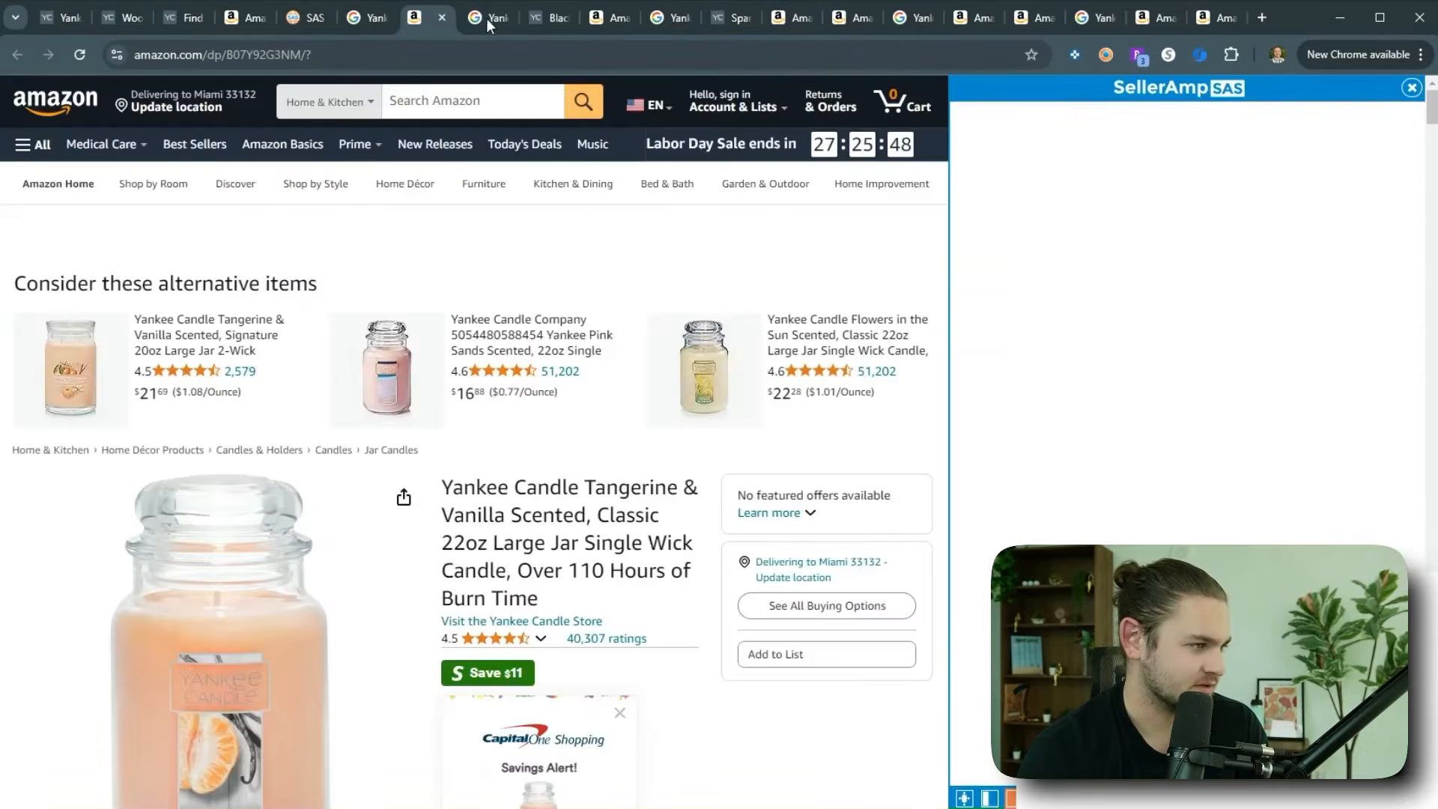
scroll(615, 465, "down", 5)
key("ctrl+shift+Tab")
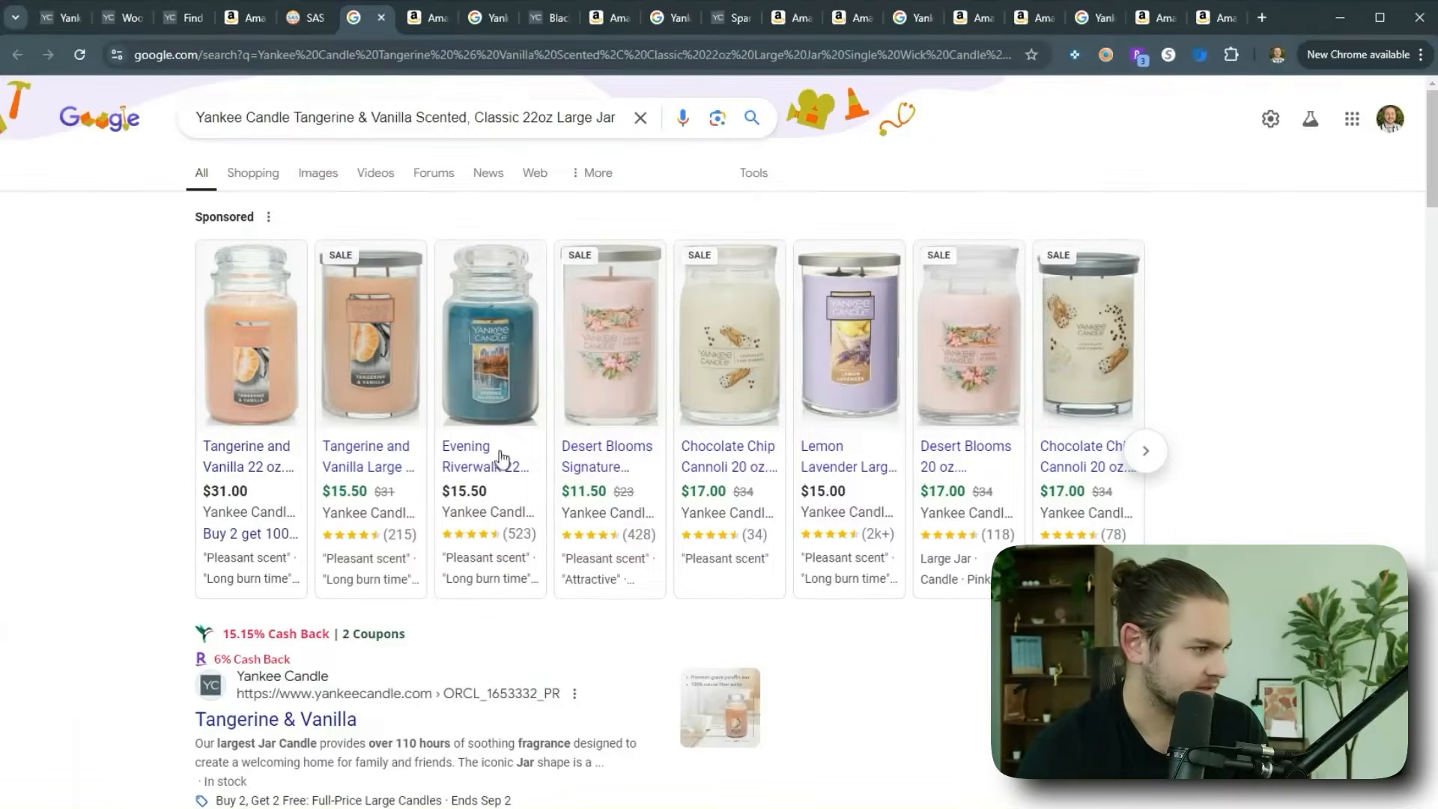
left_click(232, 466)
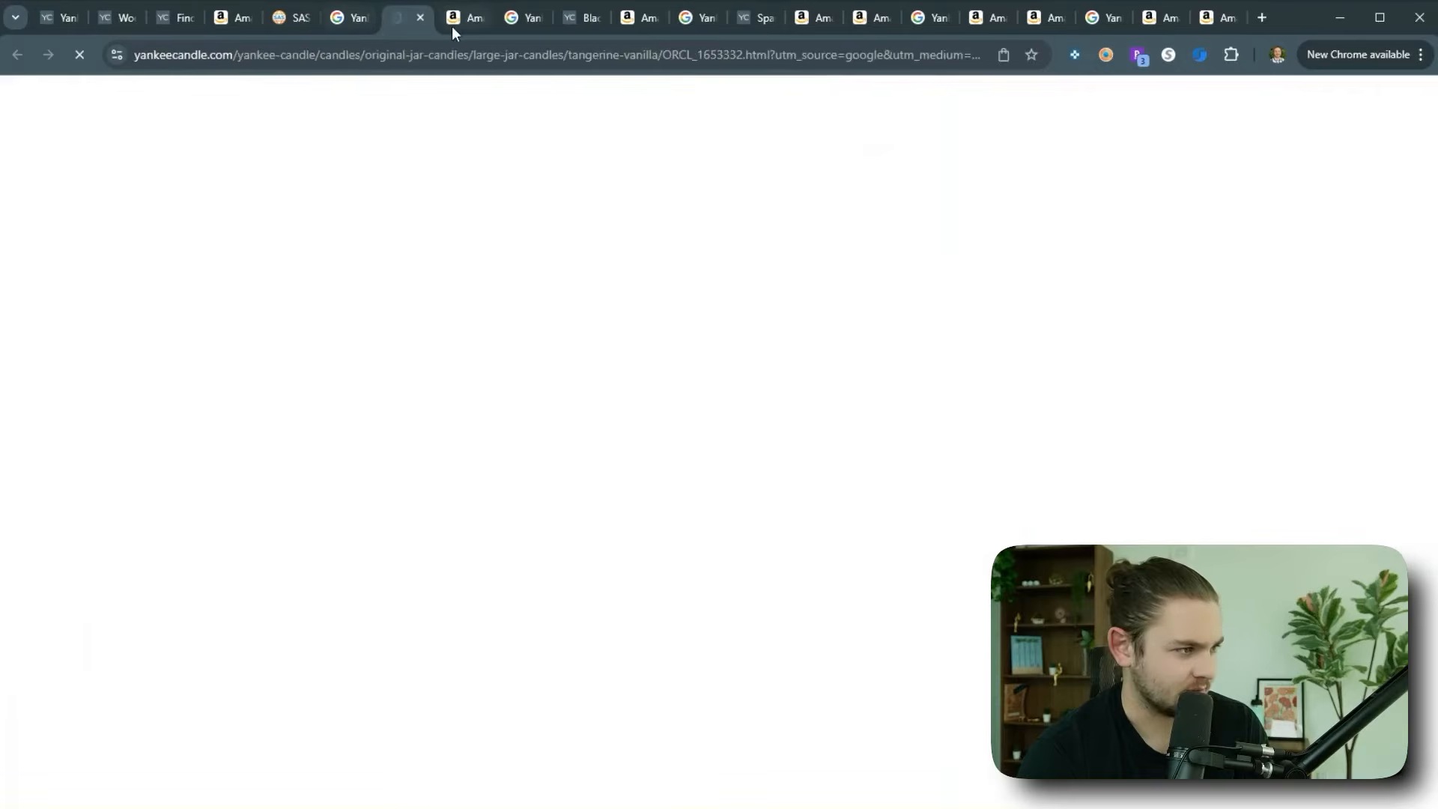
left_click(443, 21)
left_click(417, 24)
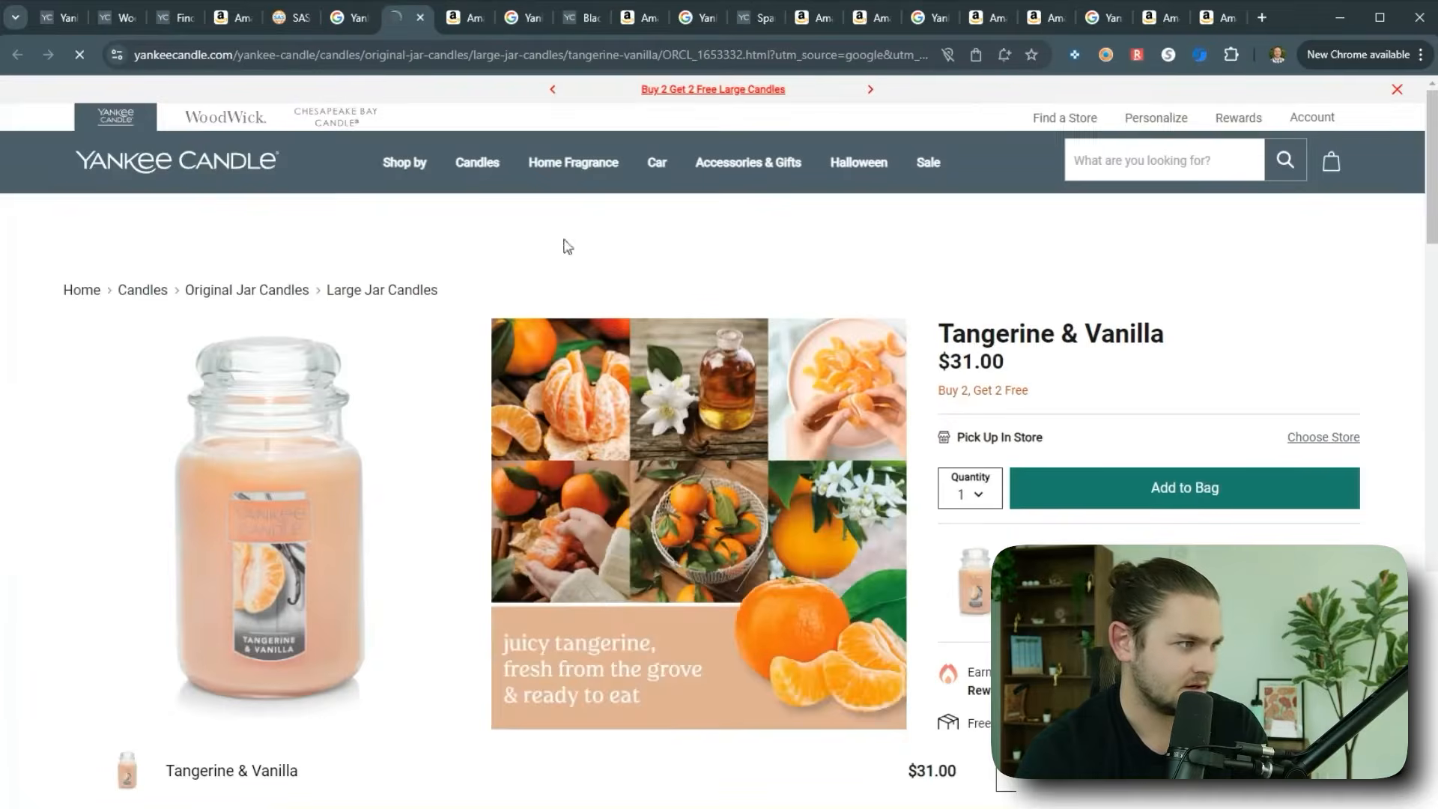
Step: Set the Tangerine & Vanilla jar's cost price to 15.50 and test sale prices of 31.15 and 29.2
left_click(454, 17)
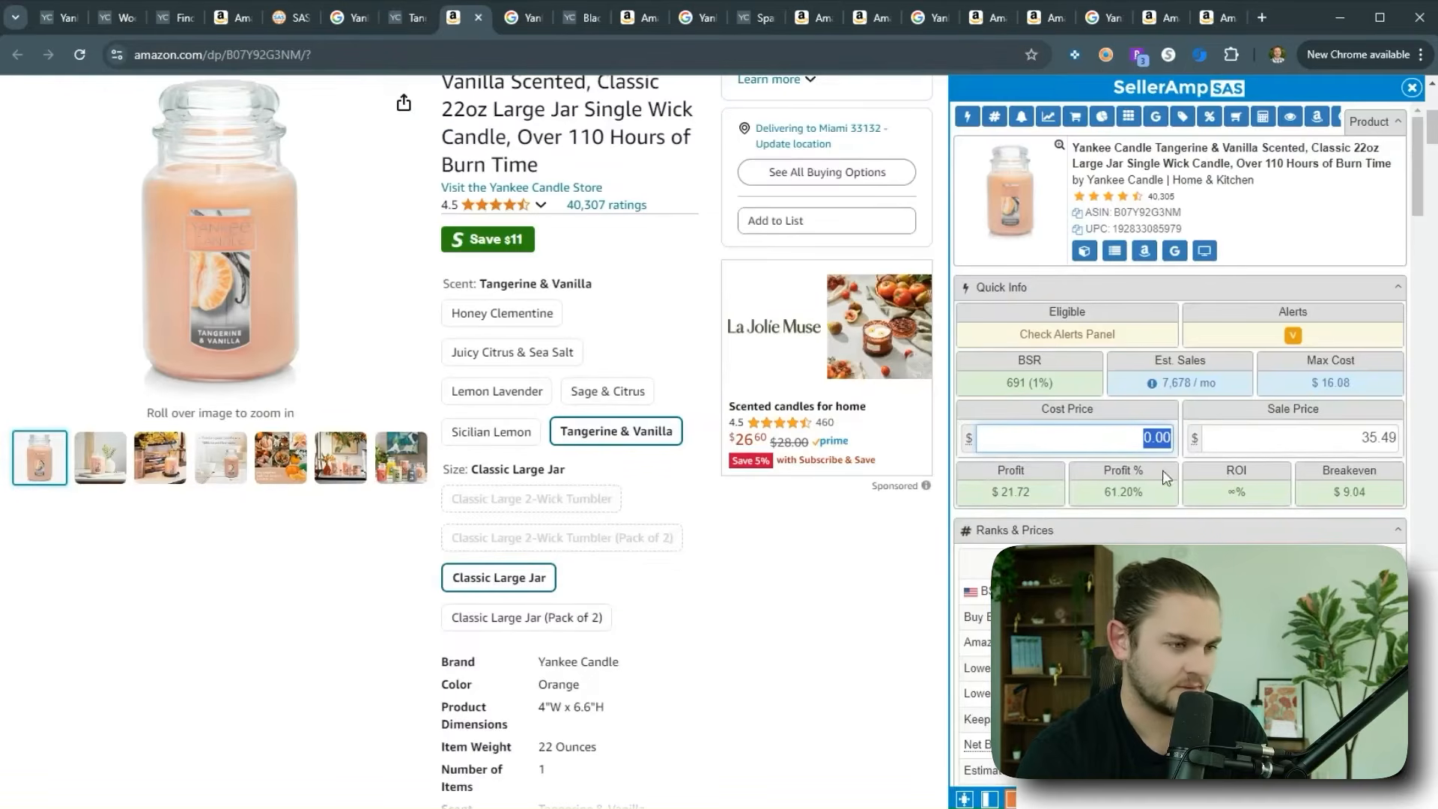
type("15.50")
left_click(1173, 558)
mouse_move(991, 494)
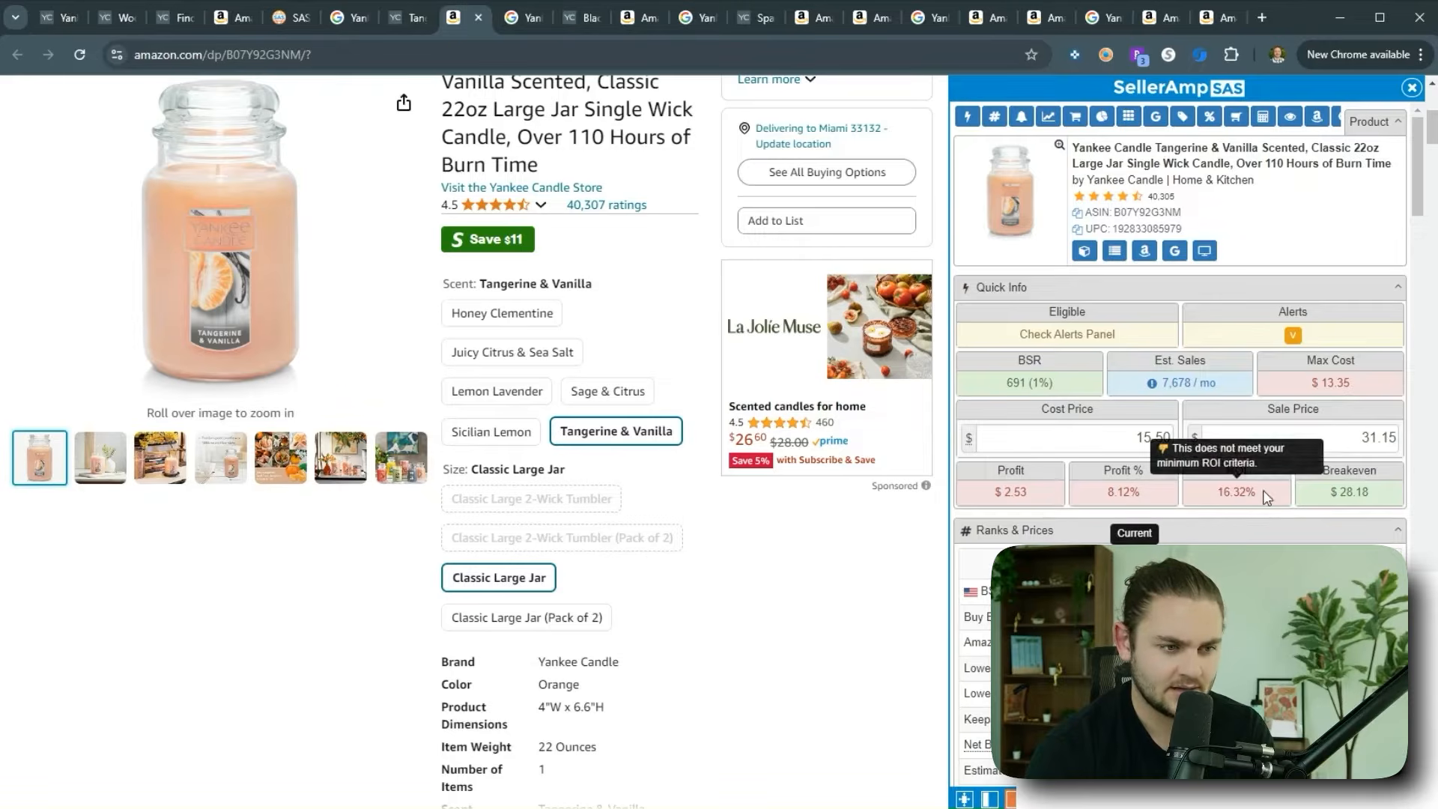
left_click(1367, 591)
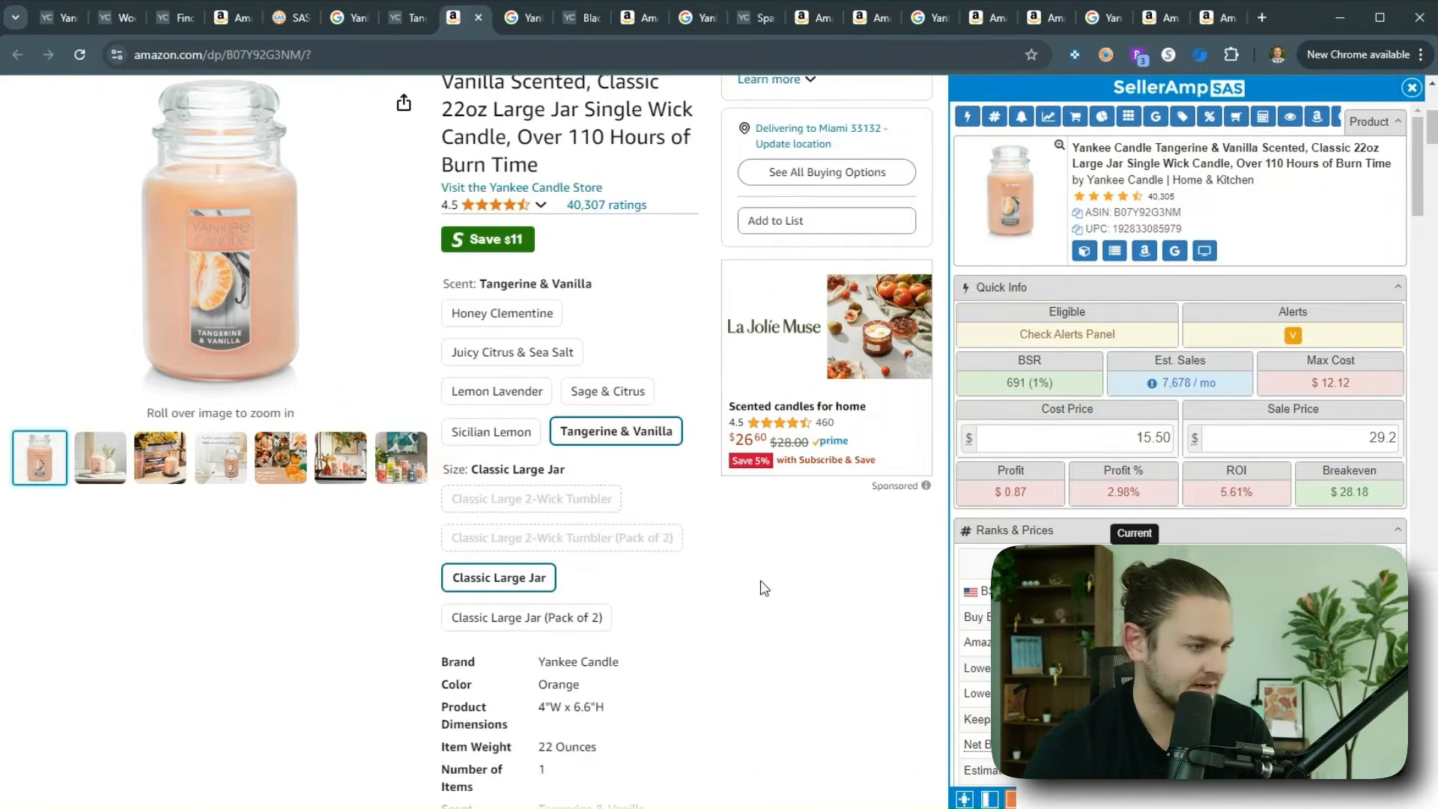
Step: Examine the Tangerine & Vanilla jar's price history, monthly sales, offer counts and alerts in SellerAmp
mouse_move(1140, 386)
scroll(1143, 382, "down", 10)
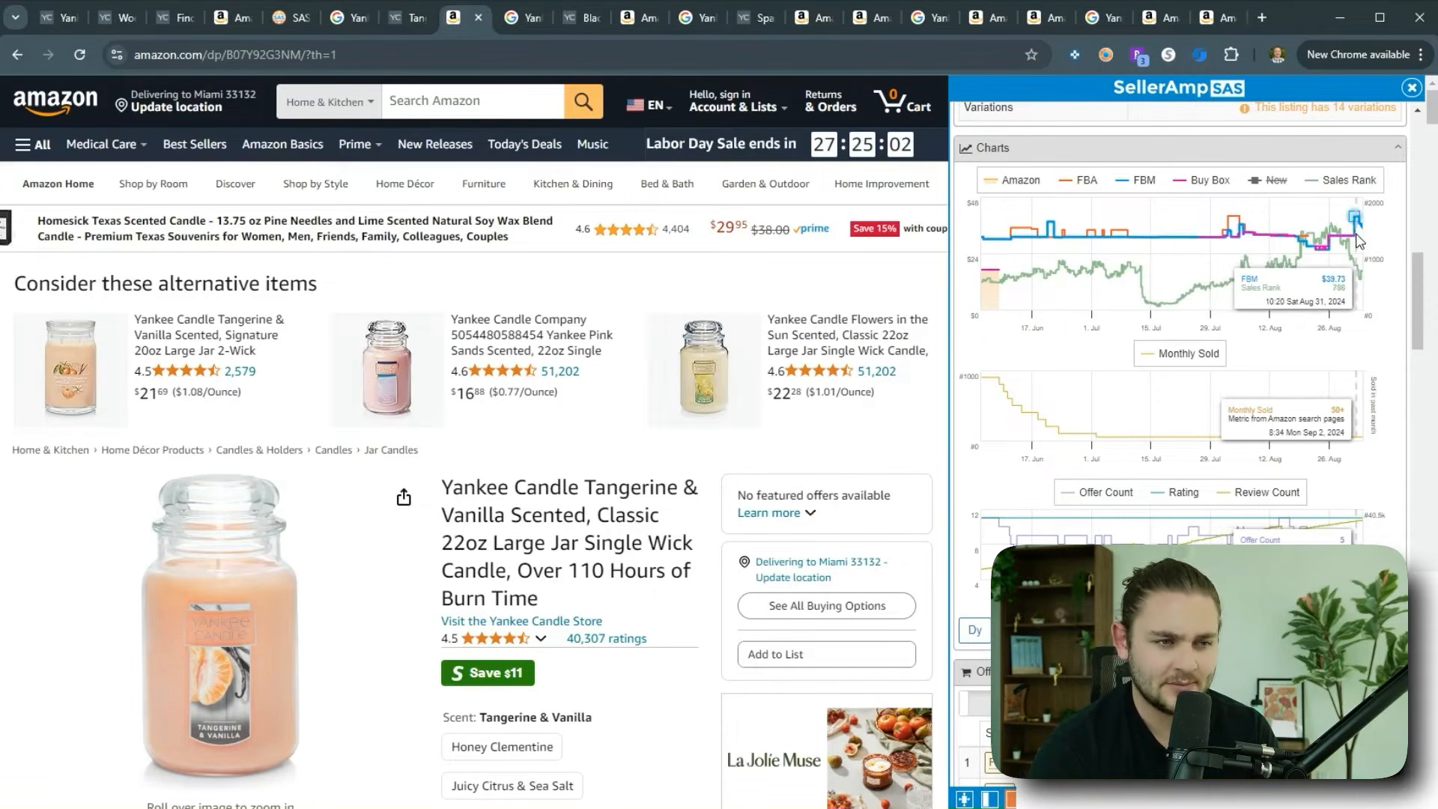
scroll(1251, 392, "up", 1)
scroll(1249, 393, "up", 1)
scroll(1194, 484, "down", 9)
scroll(1195, 483, "up", 5)
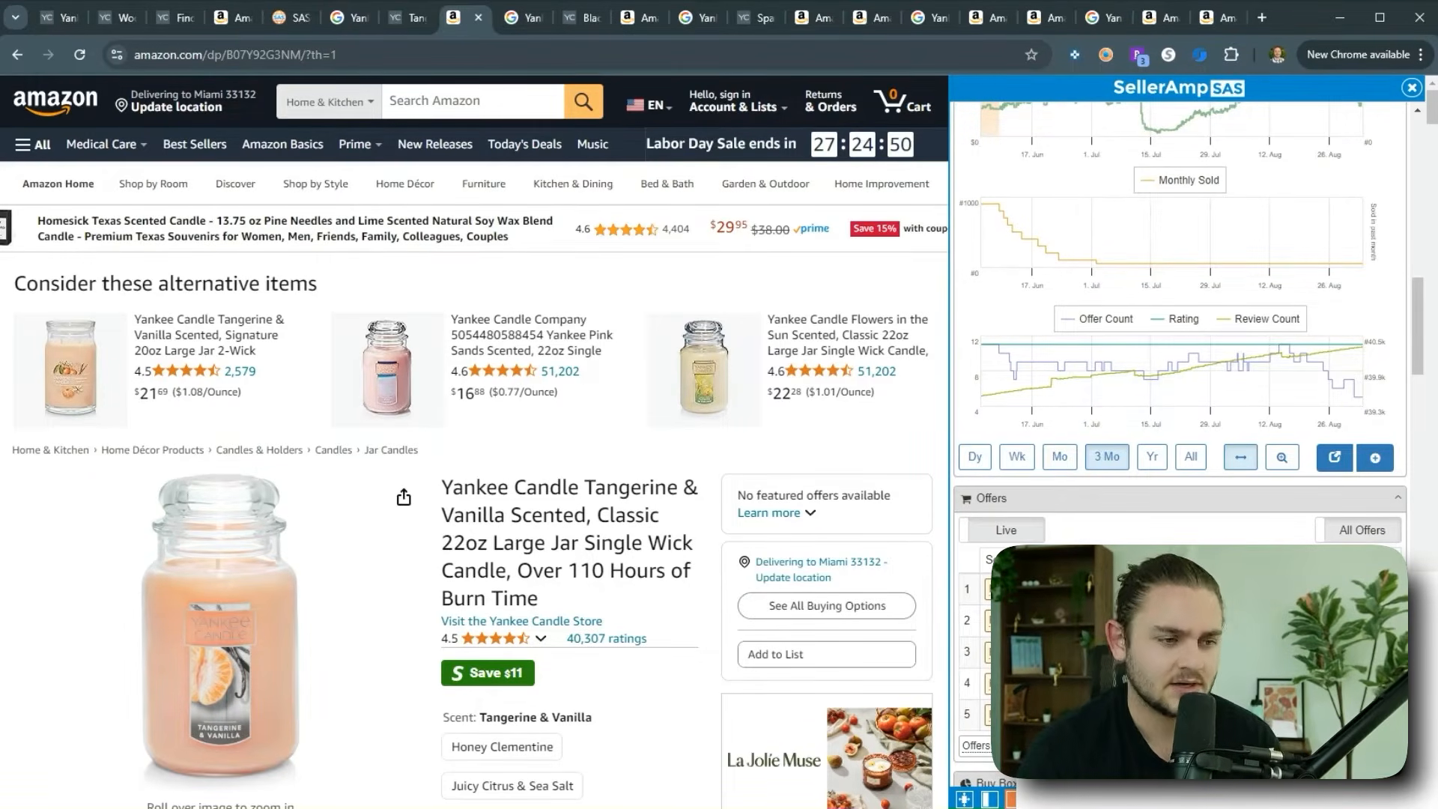
scroll(1204, 519, "up", 10)
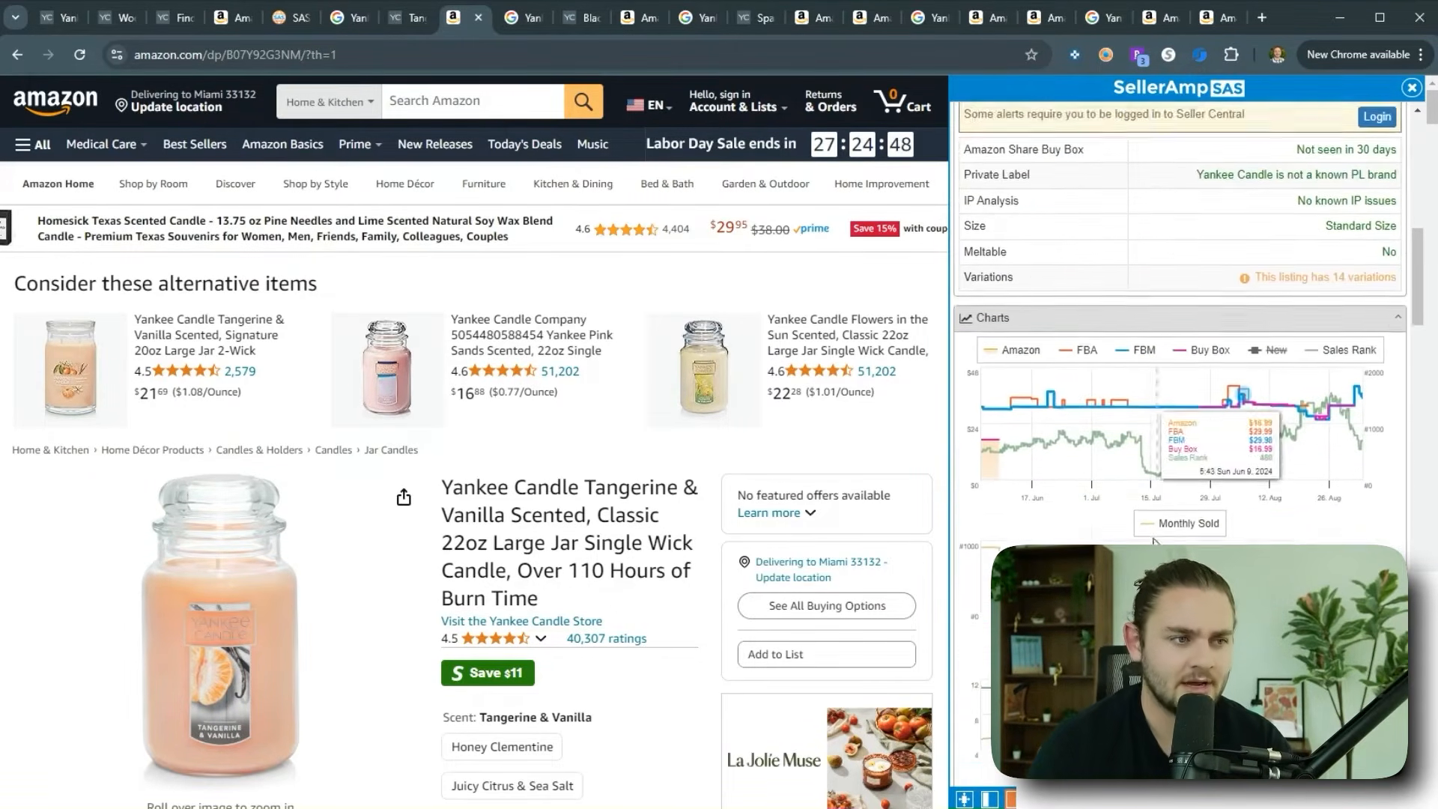
scroll(1204, 518, "up", 2)
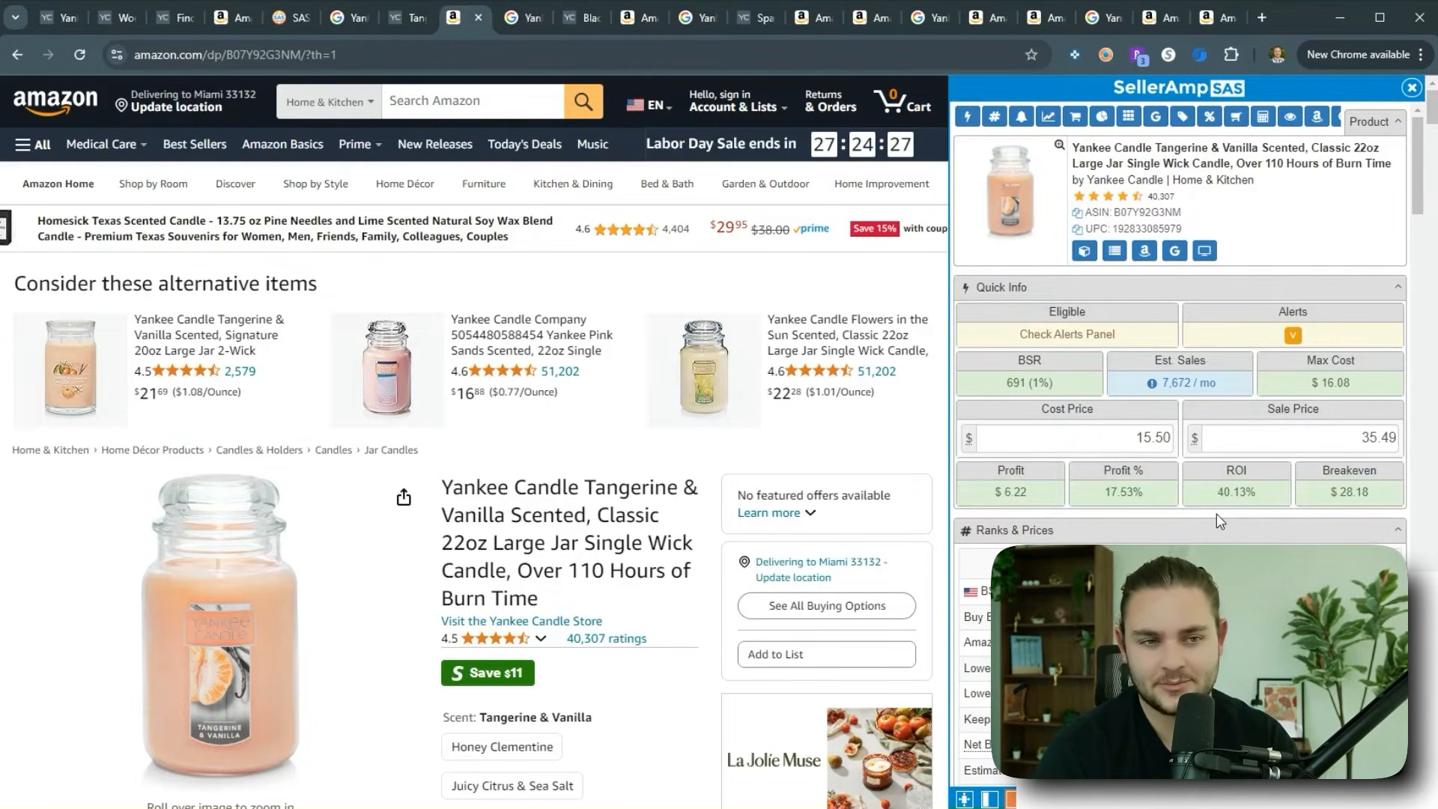
Step: Recheck the Tangerine & Vanilla jar's sale price against its charts and current prices, and return to the SellerAmp storefront list
left_click(1309, 441)
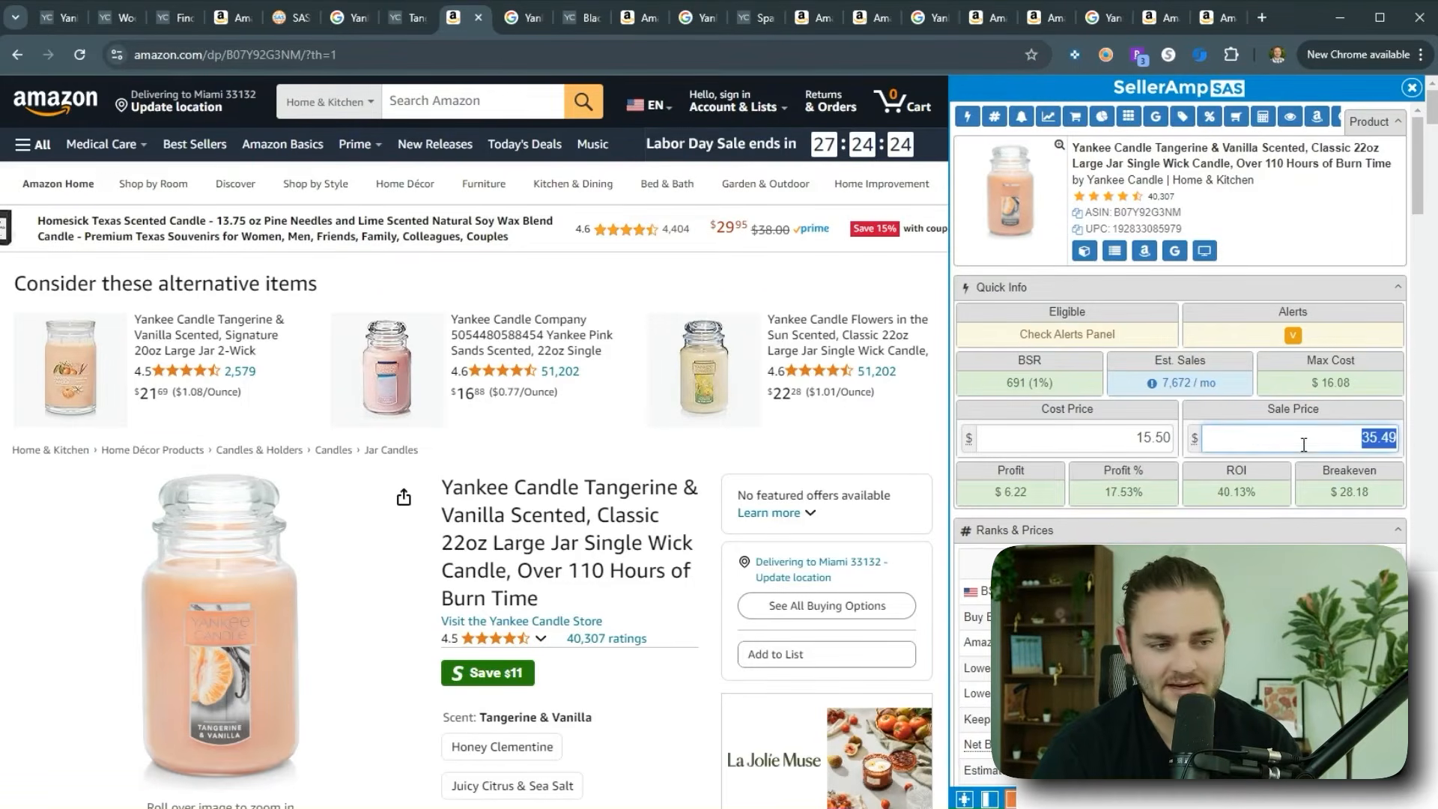
scroll(1243, 479, "down", 10)
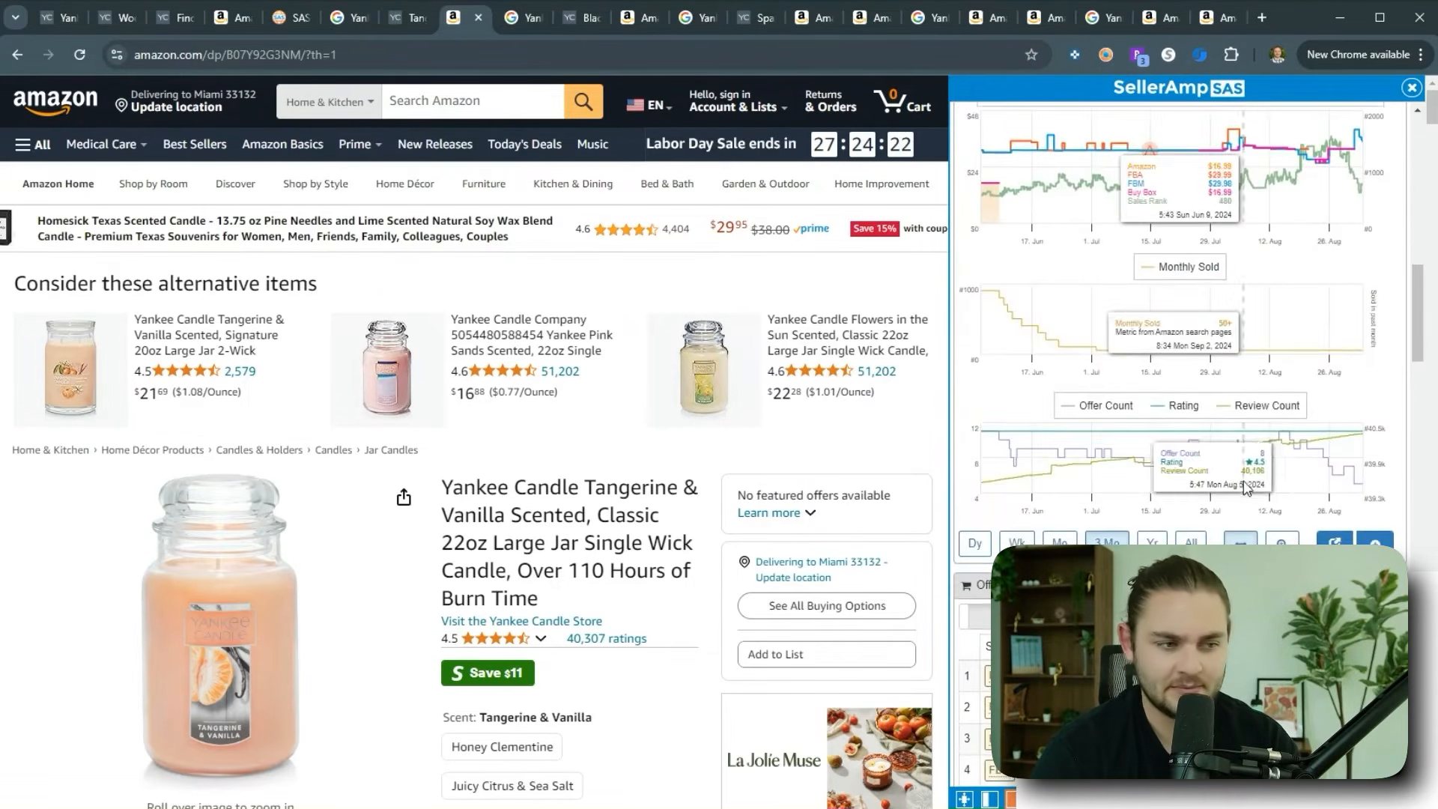
scroll(1244, 479, "up", 10)
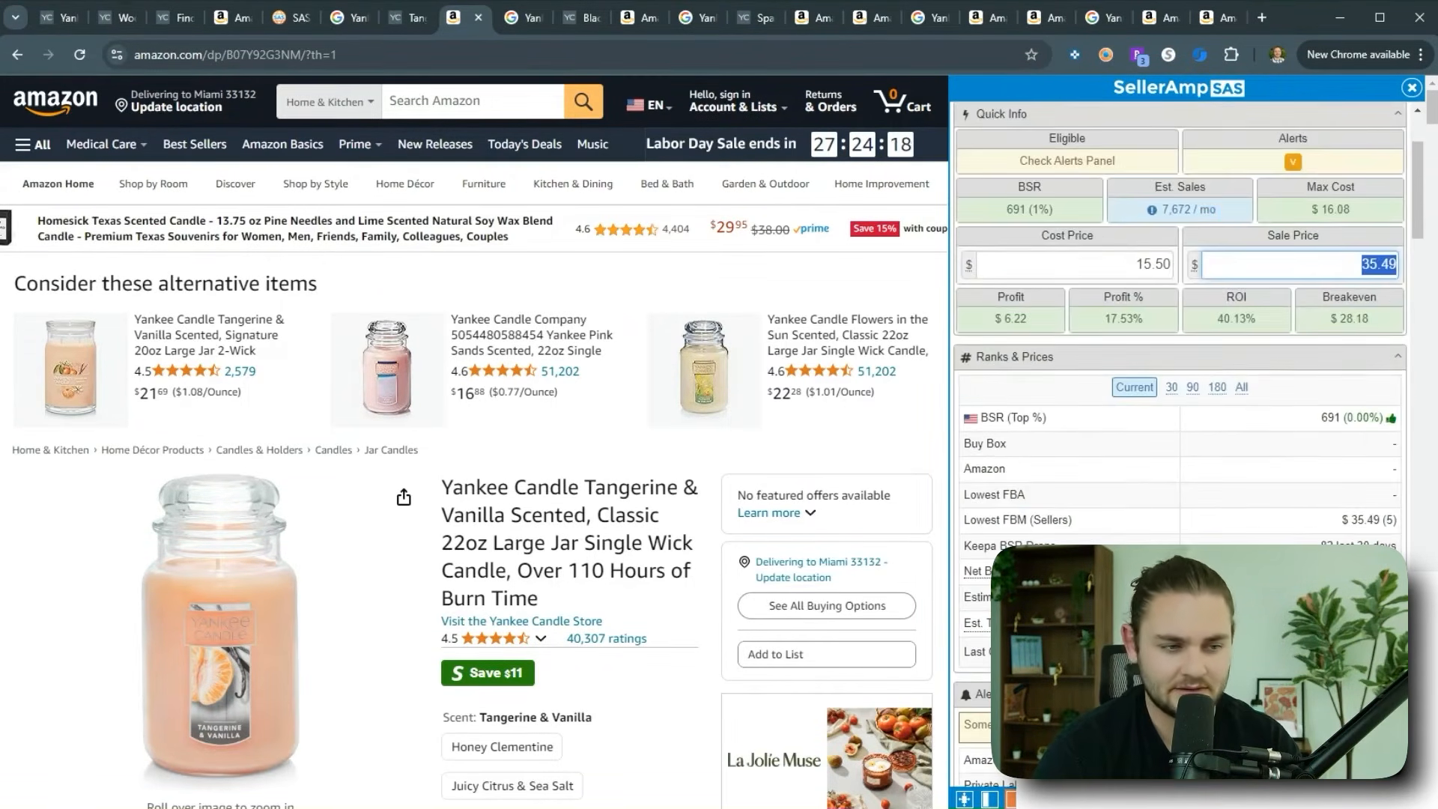
scroll(1257, 512, "up", 2)
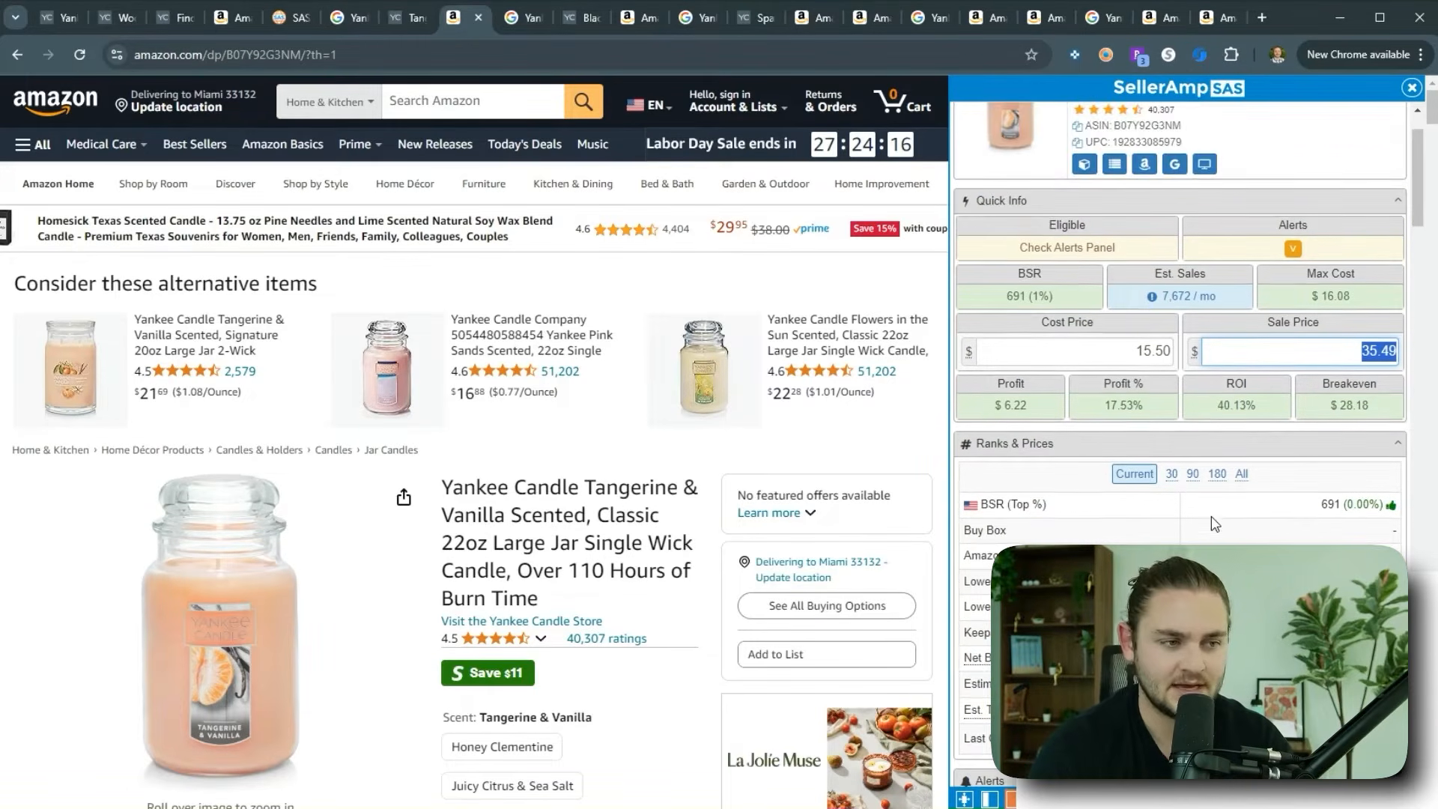
scroll(1258, 511, "down", 3)
scroll(1255, 480, "up", 2)
left_click(1349, 356)
left_click(346, 18)
left_click(284, 18)
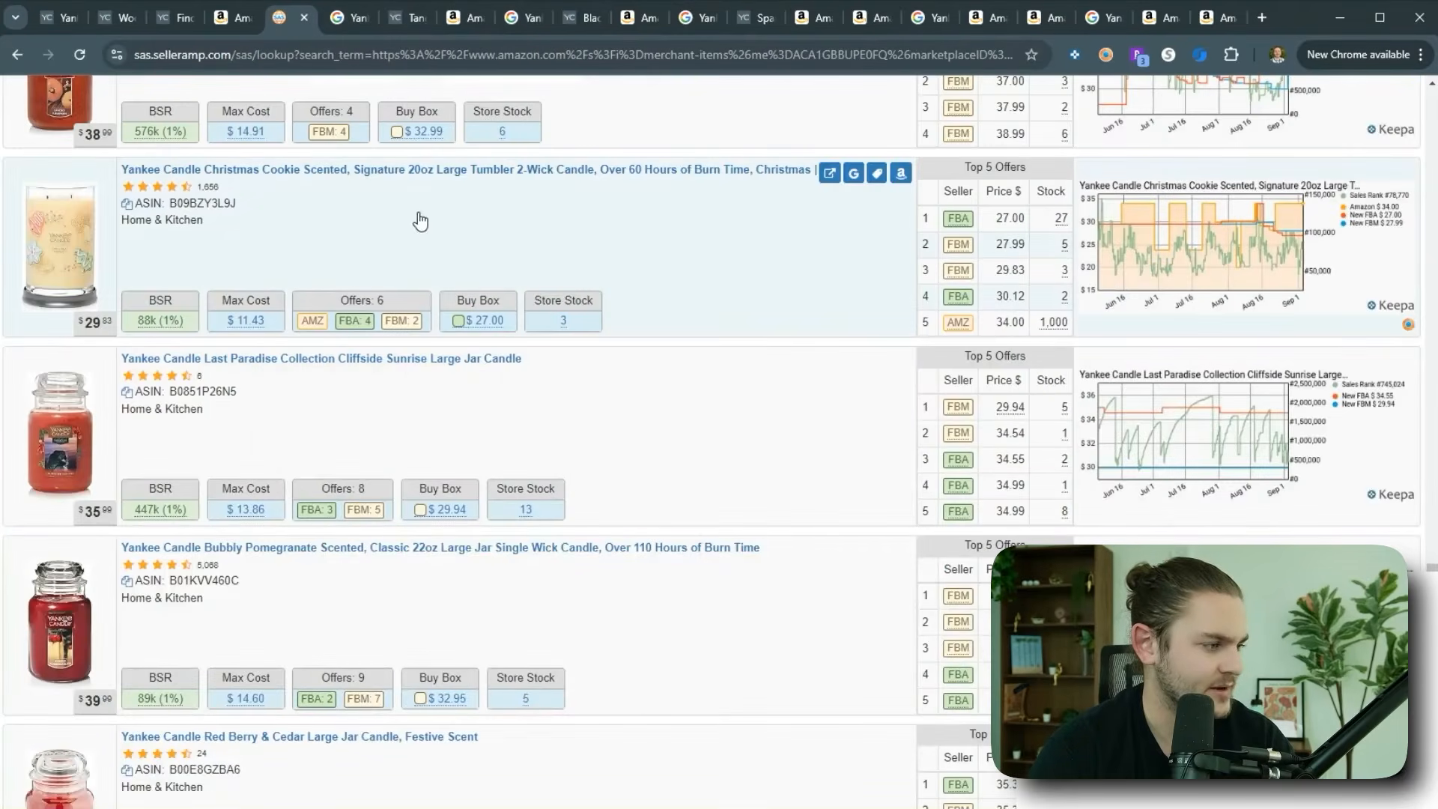
Step: Load more products in the SellerAmp storefront list and look through its Yankee Candle listings
scroll(562, 454, "down", 4)
left_click(705, 777)
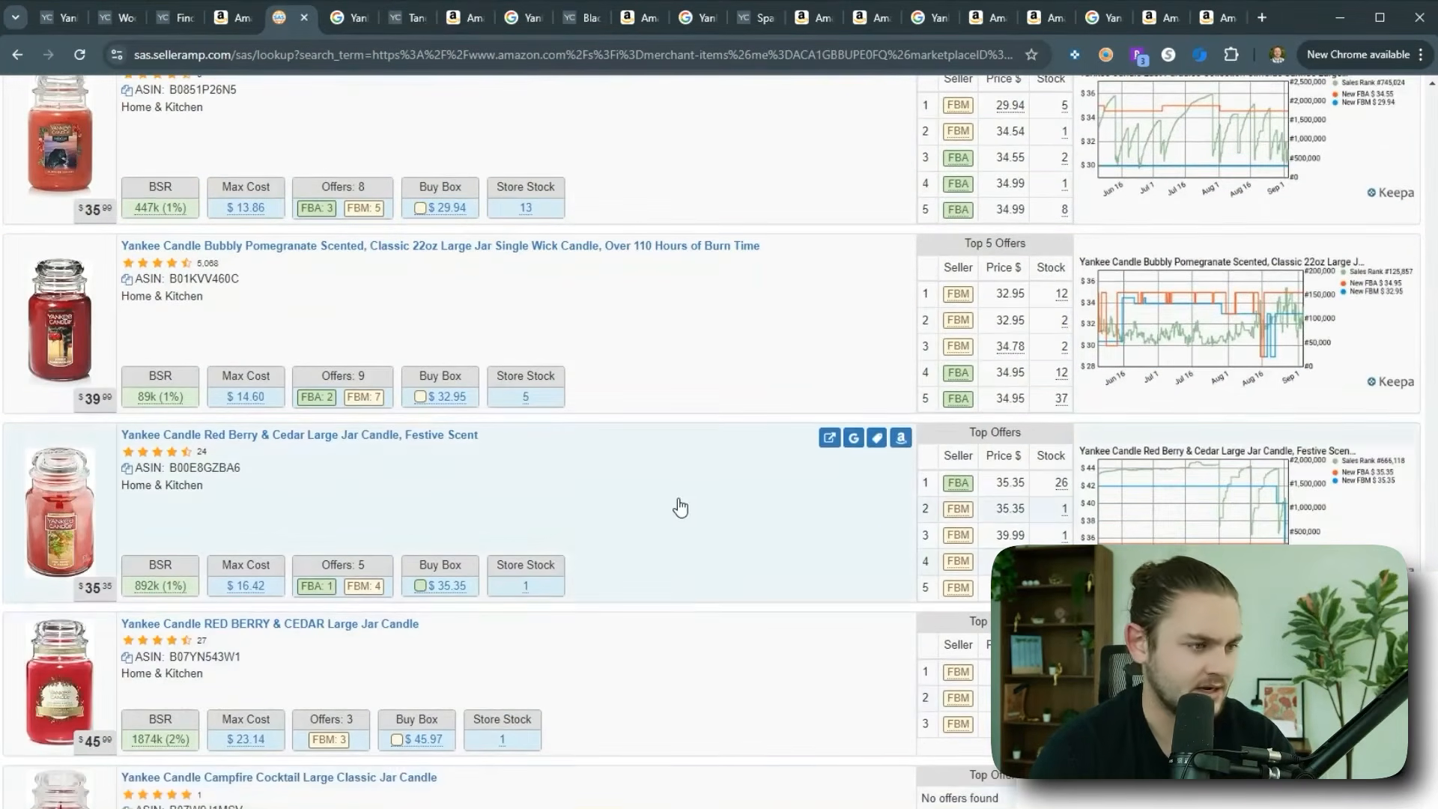
scroll(674, 510, "down", 1)
scroll(675, 494, "down", 3)
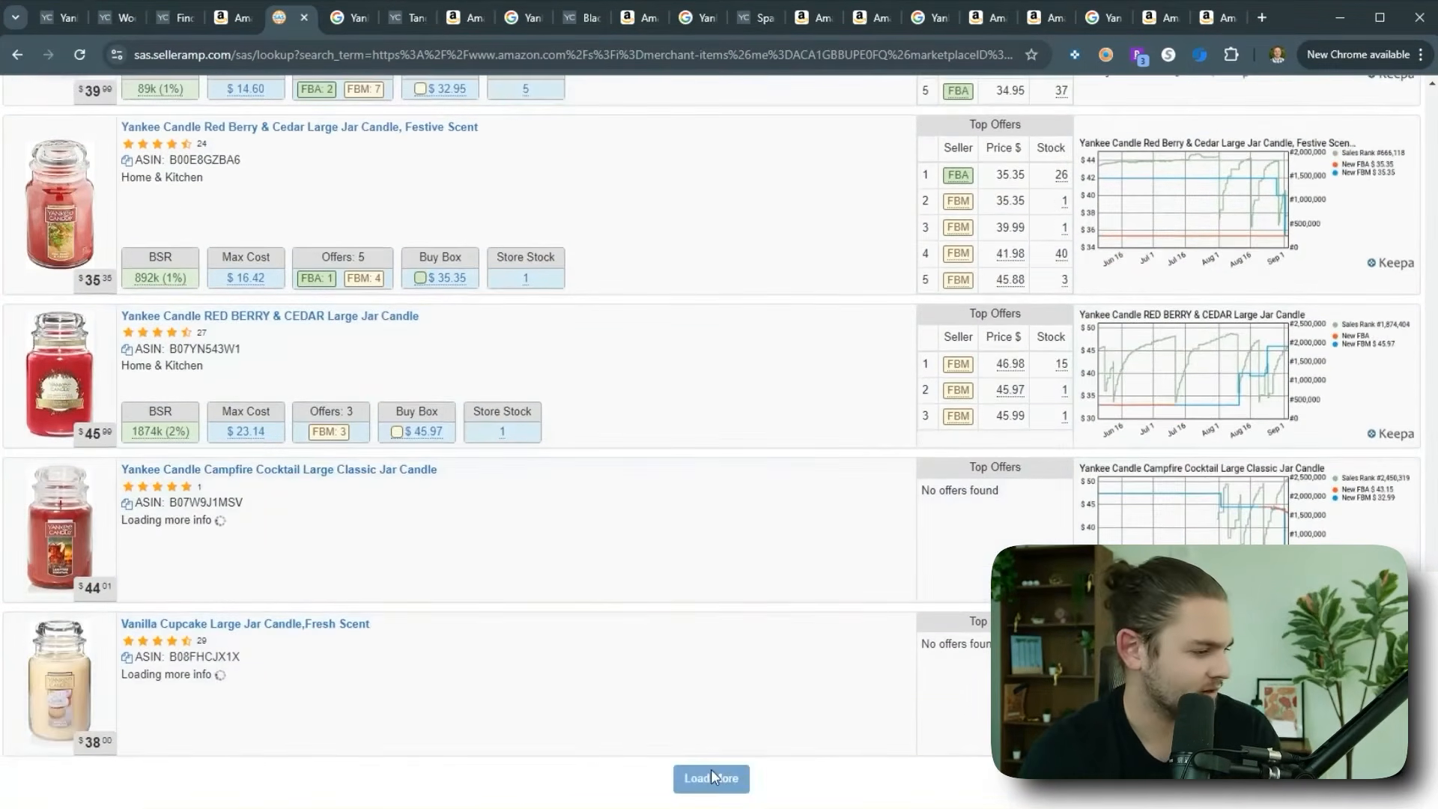
scroll(961, 682, "up", 20)
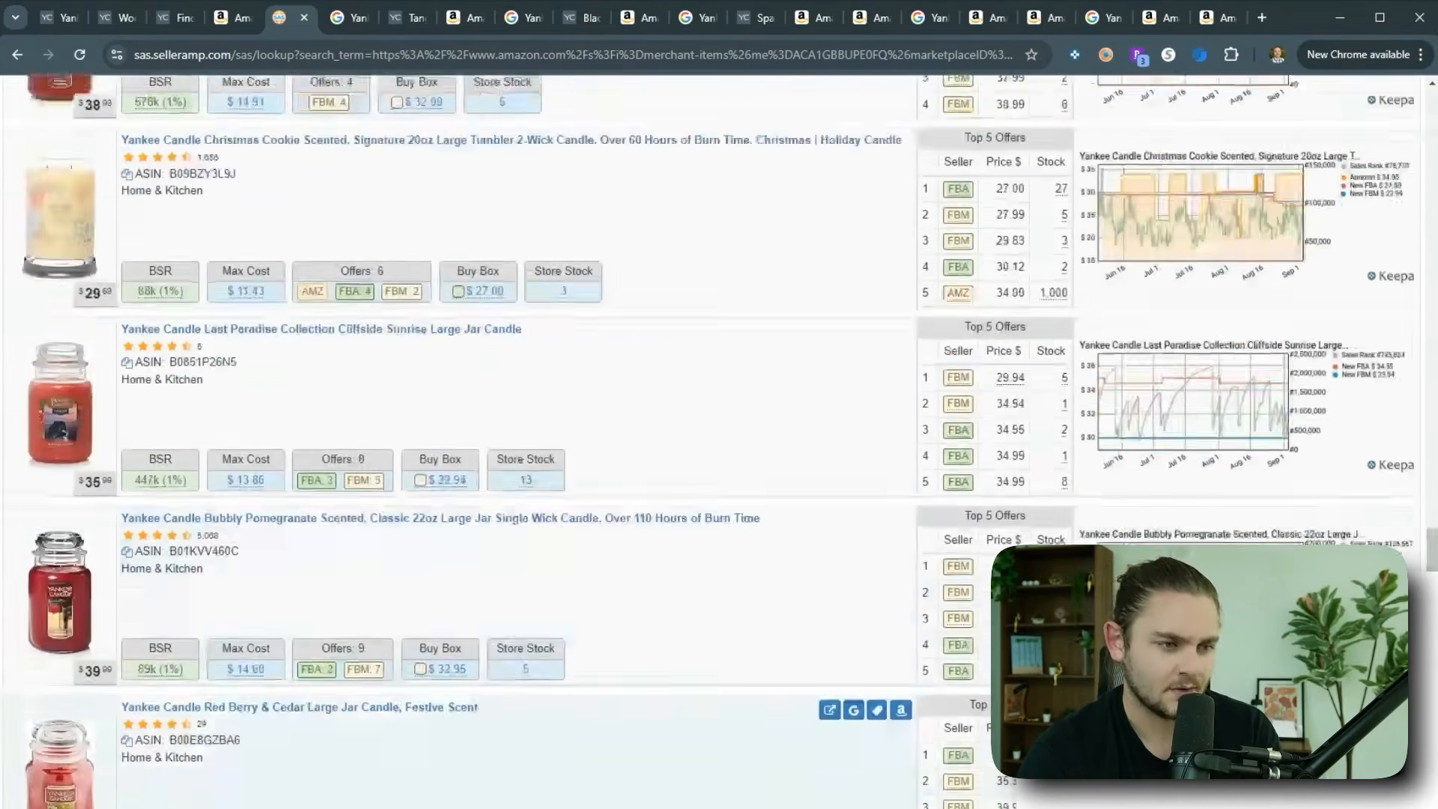
Step: From the Tangerine & Vanilla jar's offers, open the first FBM seller's storefront in SellerAmp and narrow it to Yankee Candle products
left_click(361, 25)
left_click(468, 26)
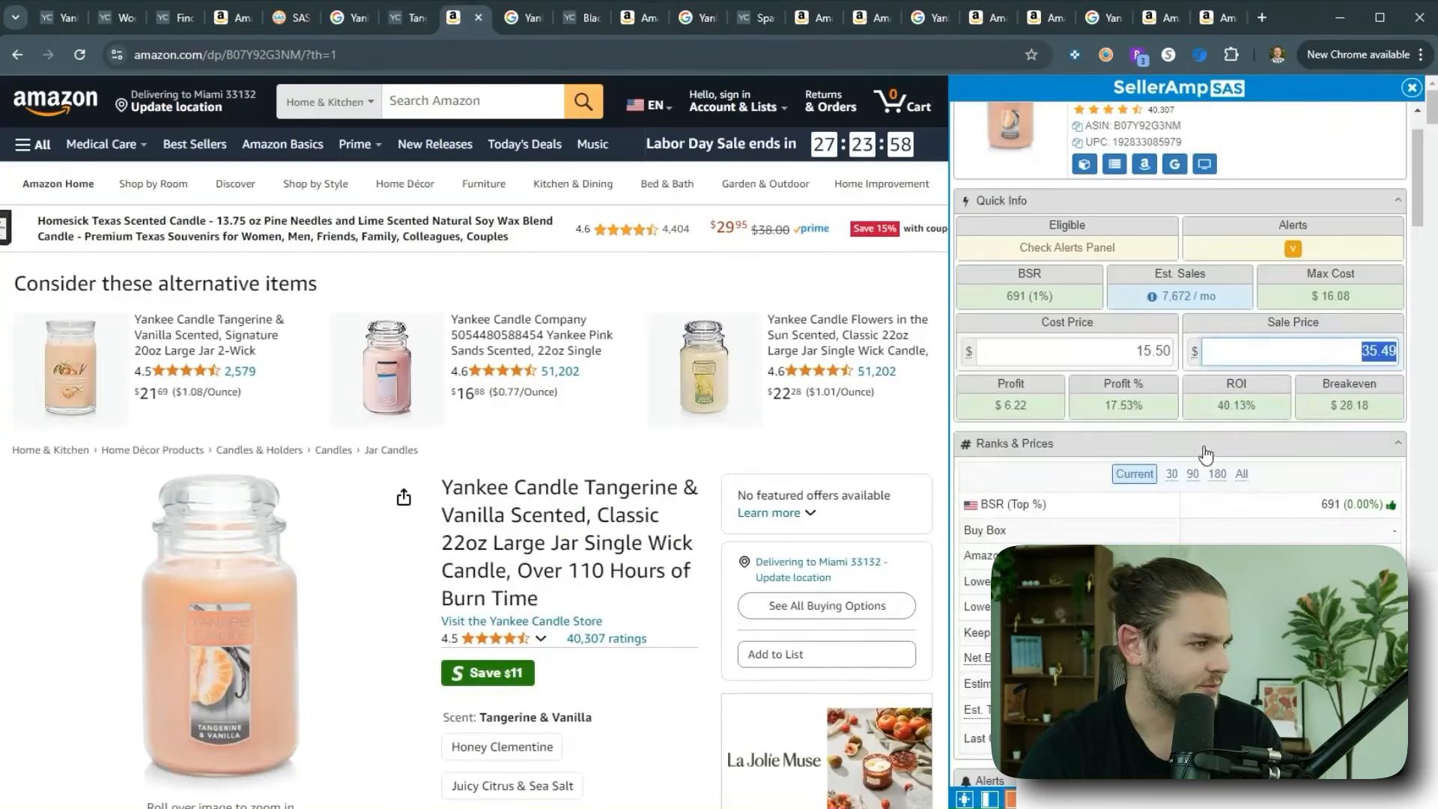
scroll(1206, 446, "down", 6)
scroll(1150, 460, "down", 6)
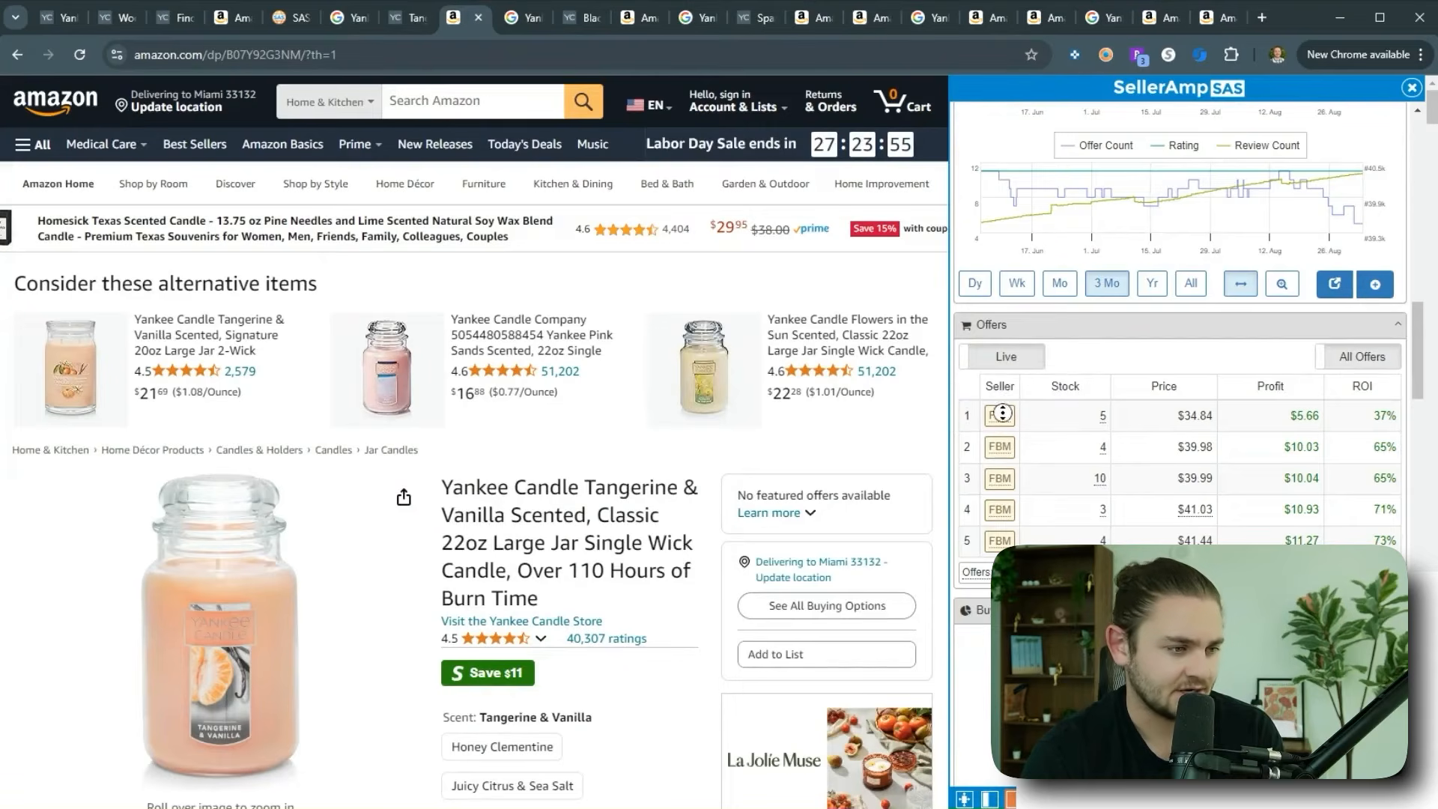
left_click(1001, 418)
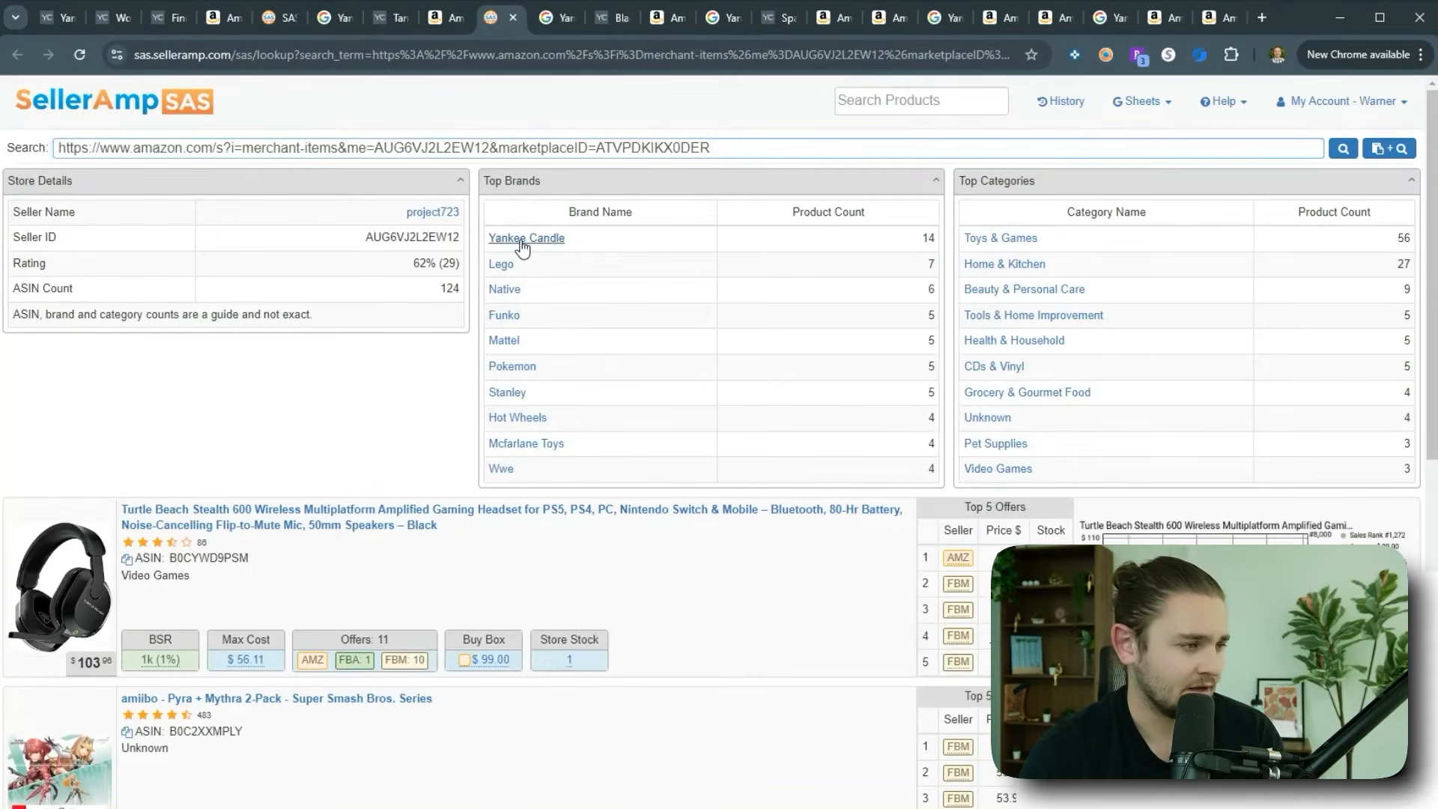
left_click(438, 26)
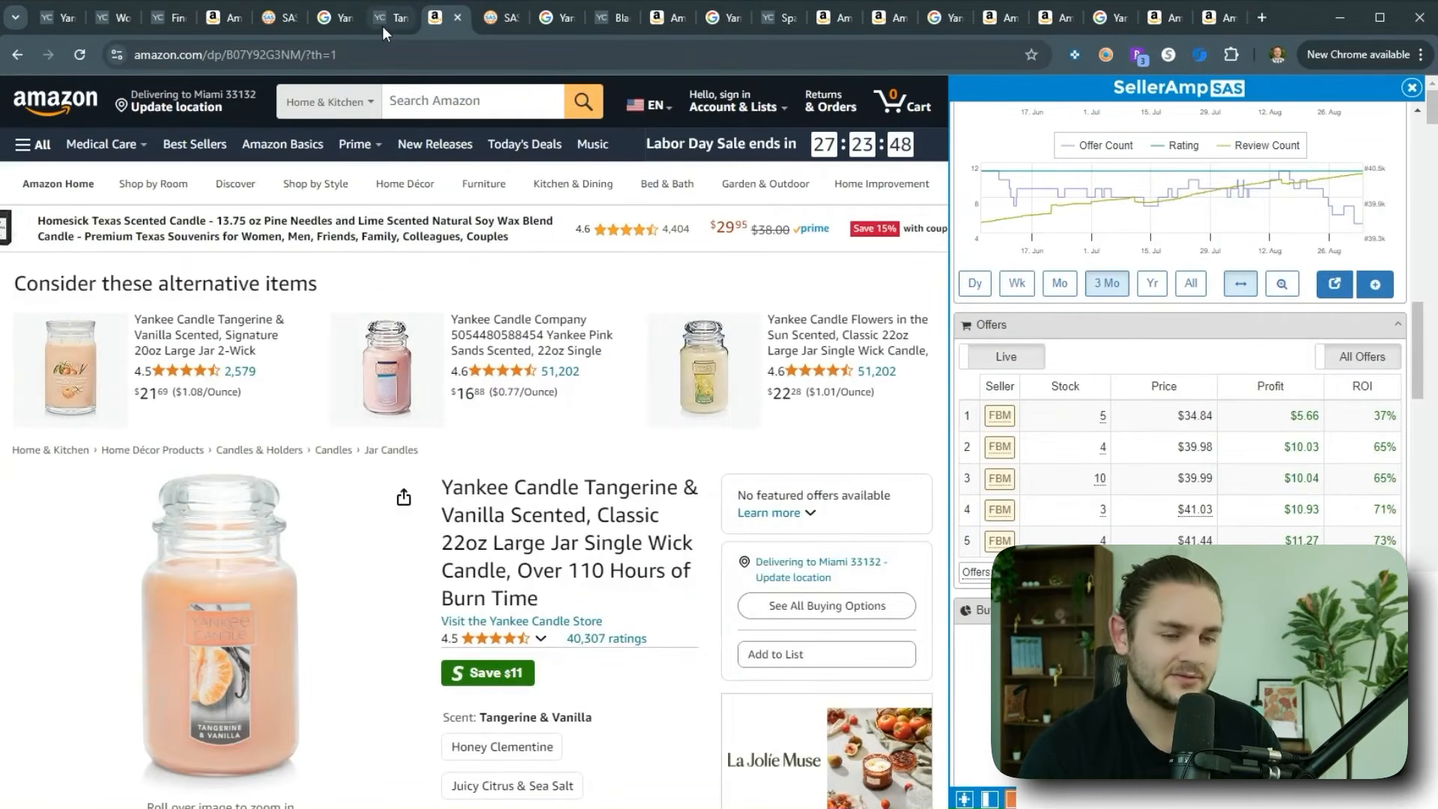
left_click(489, 19)
Step: Look through the seller's Yankee Candle listings and open the Juicy Watermelon 2-wick tumbler's Google search and Amazon page
scroll(510, 448, "down", 8)
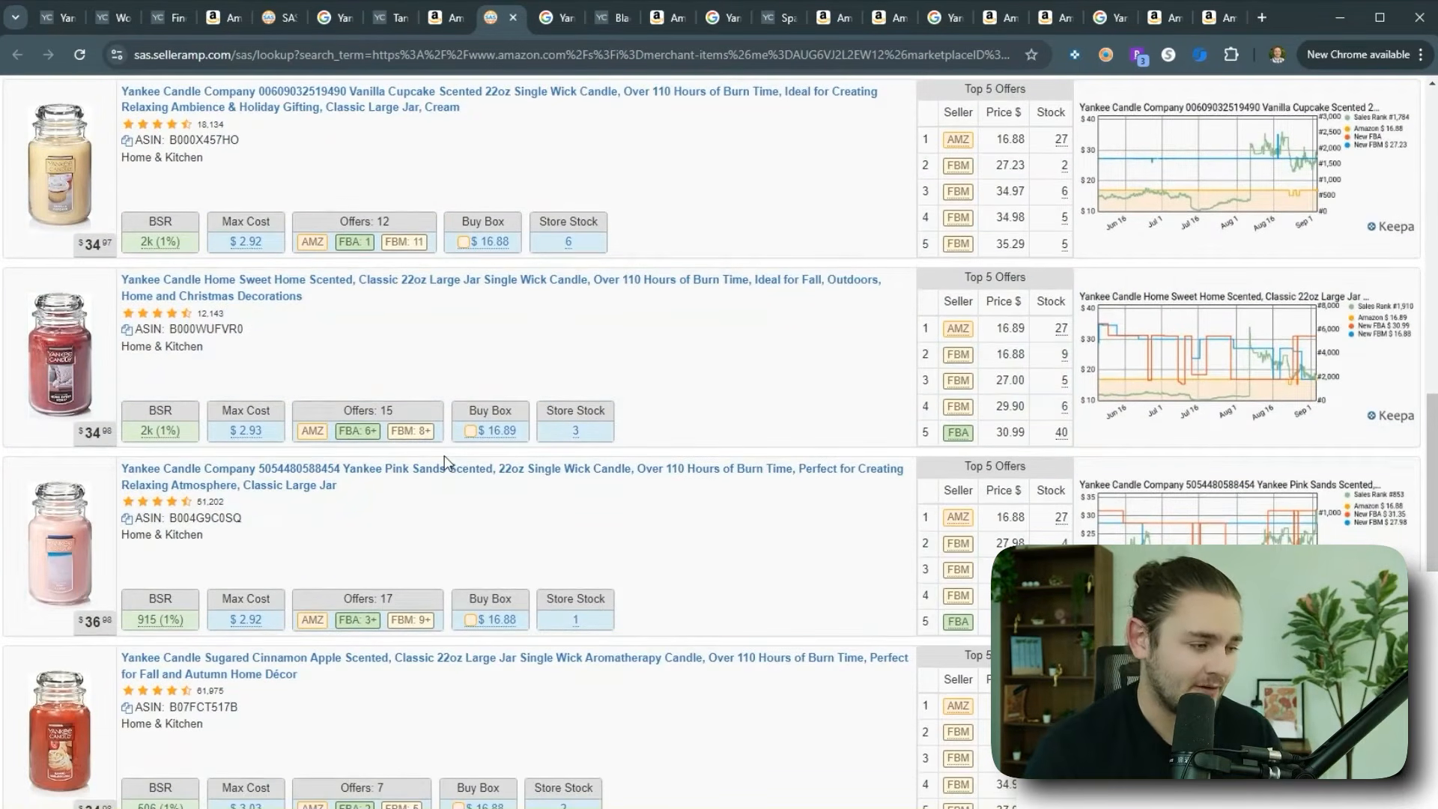
scroll(627, 610, "down", 5)
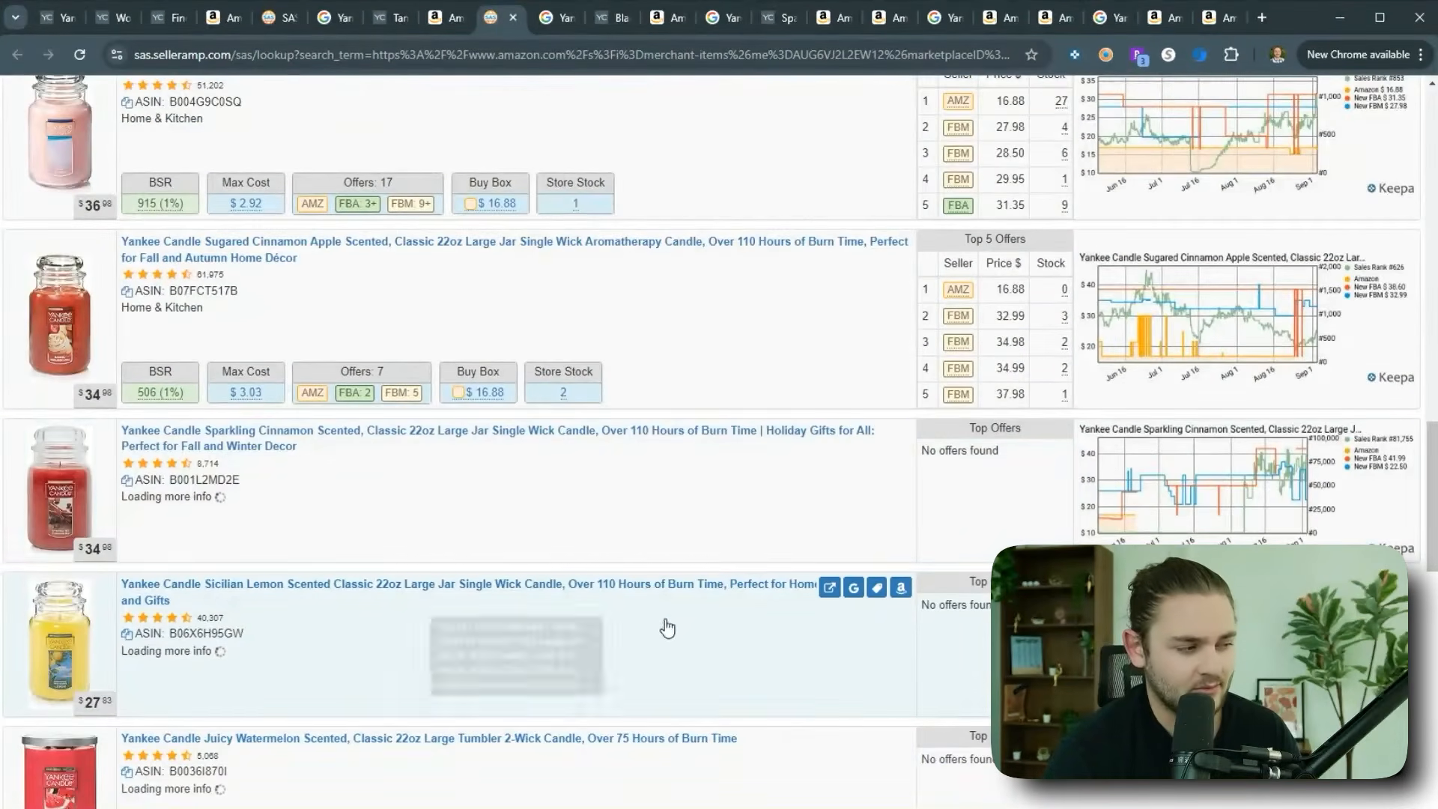
scroll(476, 591, "down", 4)
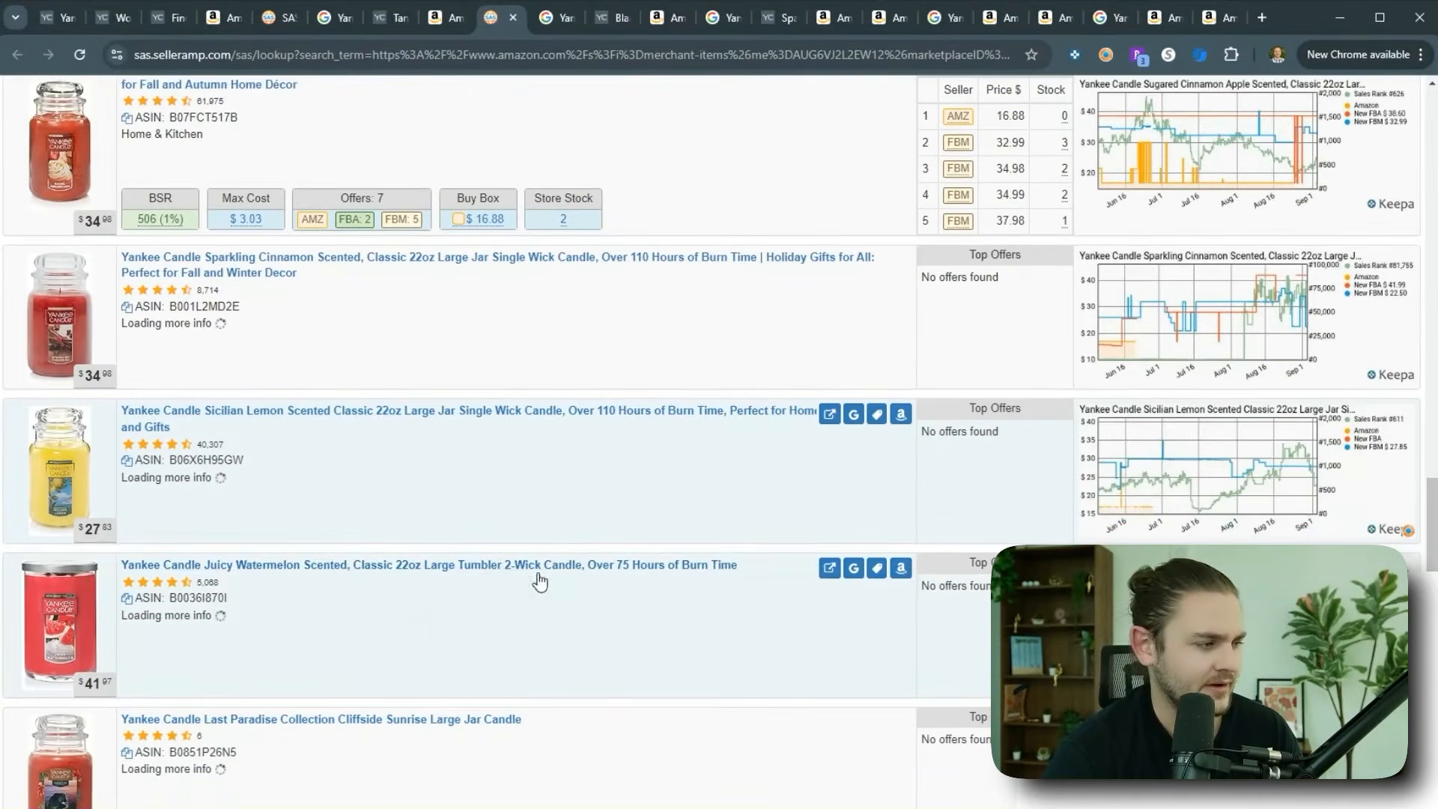
scroll(262, 229, "up", 4)
scroll(261, 228, "down", 4)
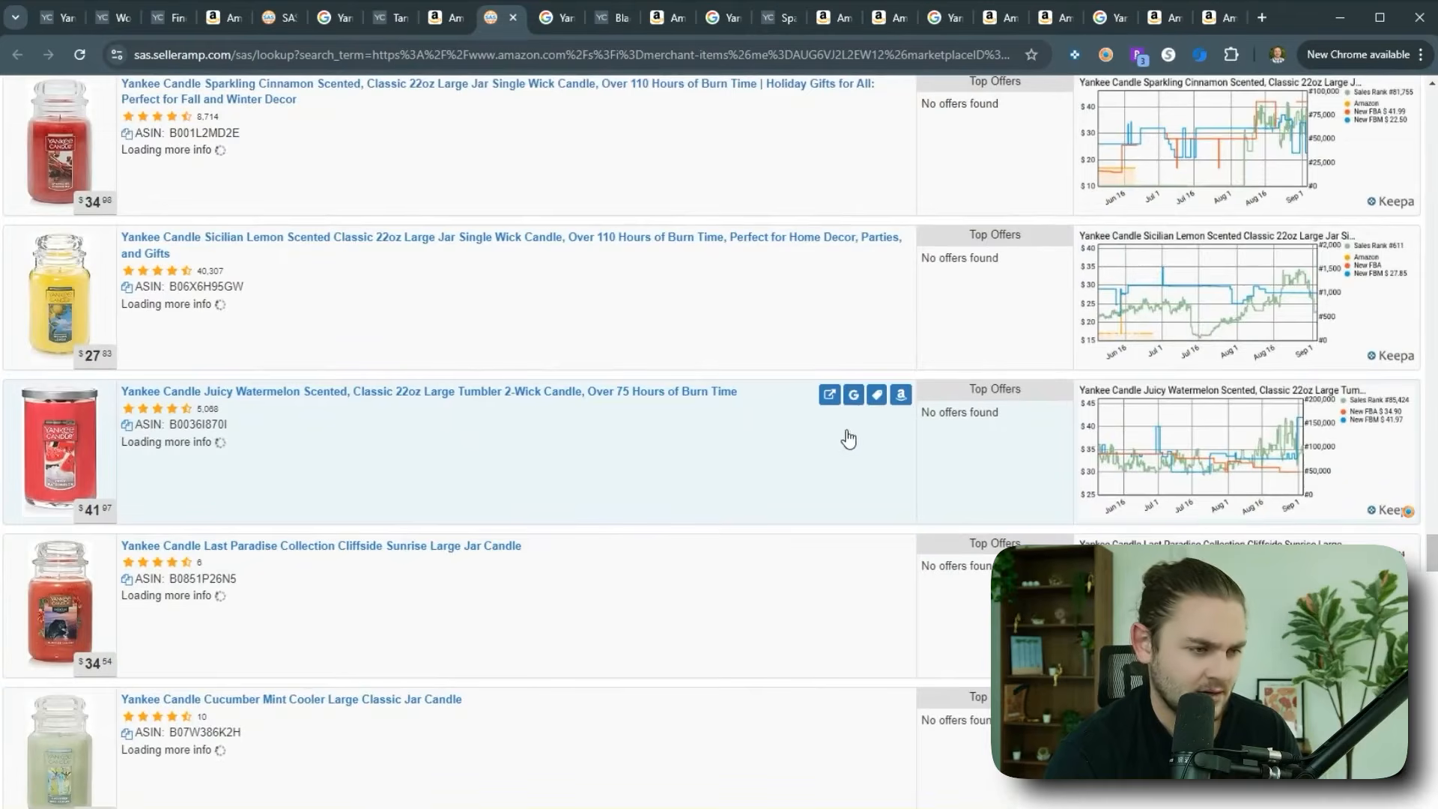
left_click(853, 448)
left_click(900, 447)
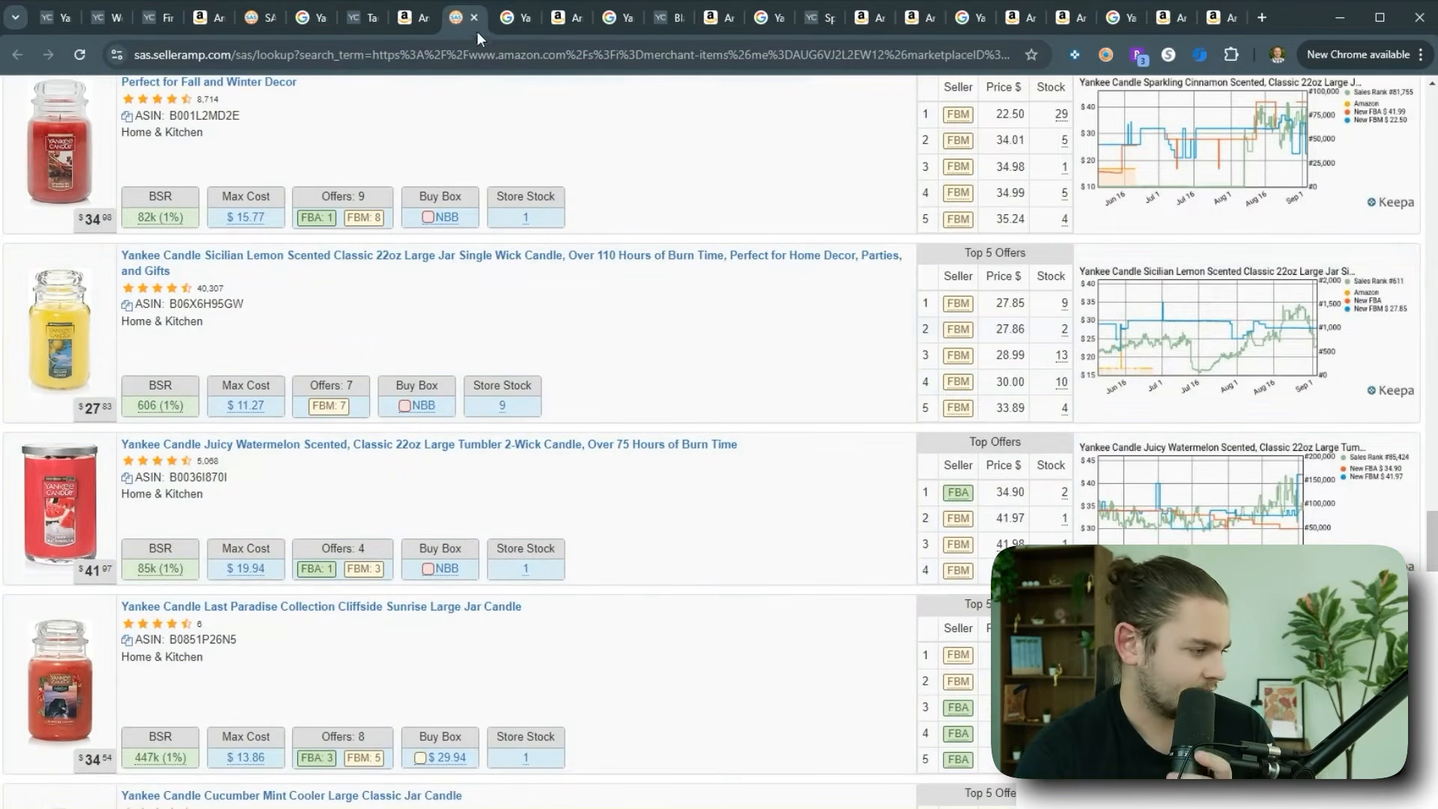
Step: Open the large Juicy Watermelon tumbler's Yankee Candle page from its Google results and read the clearance terms
left_click(524, 20)
scroll(342, 522, "down", 5)
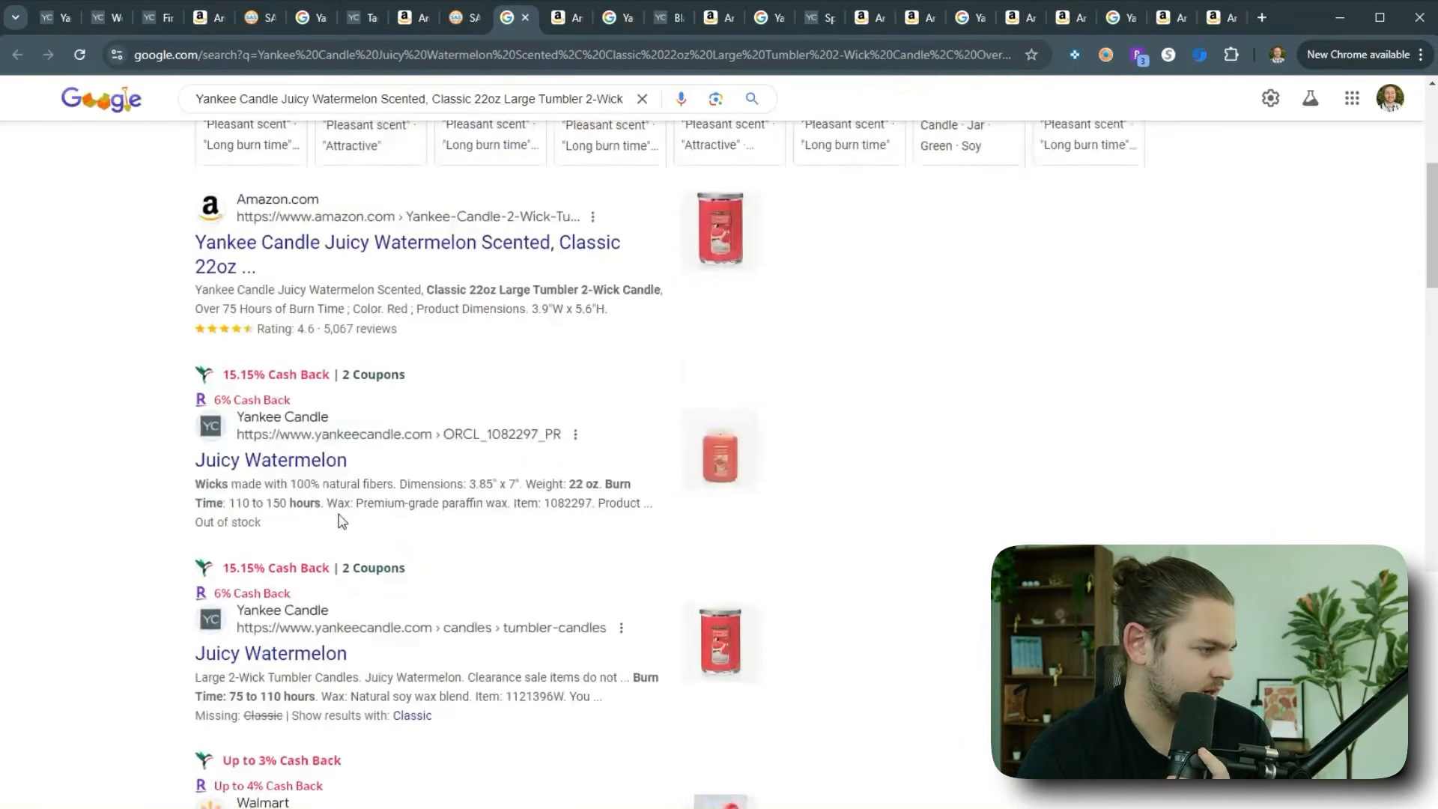
middle_click(223, 635)
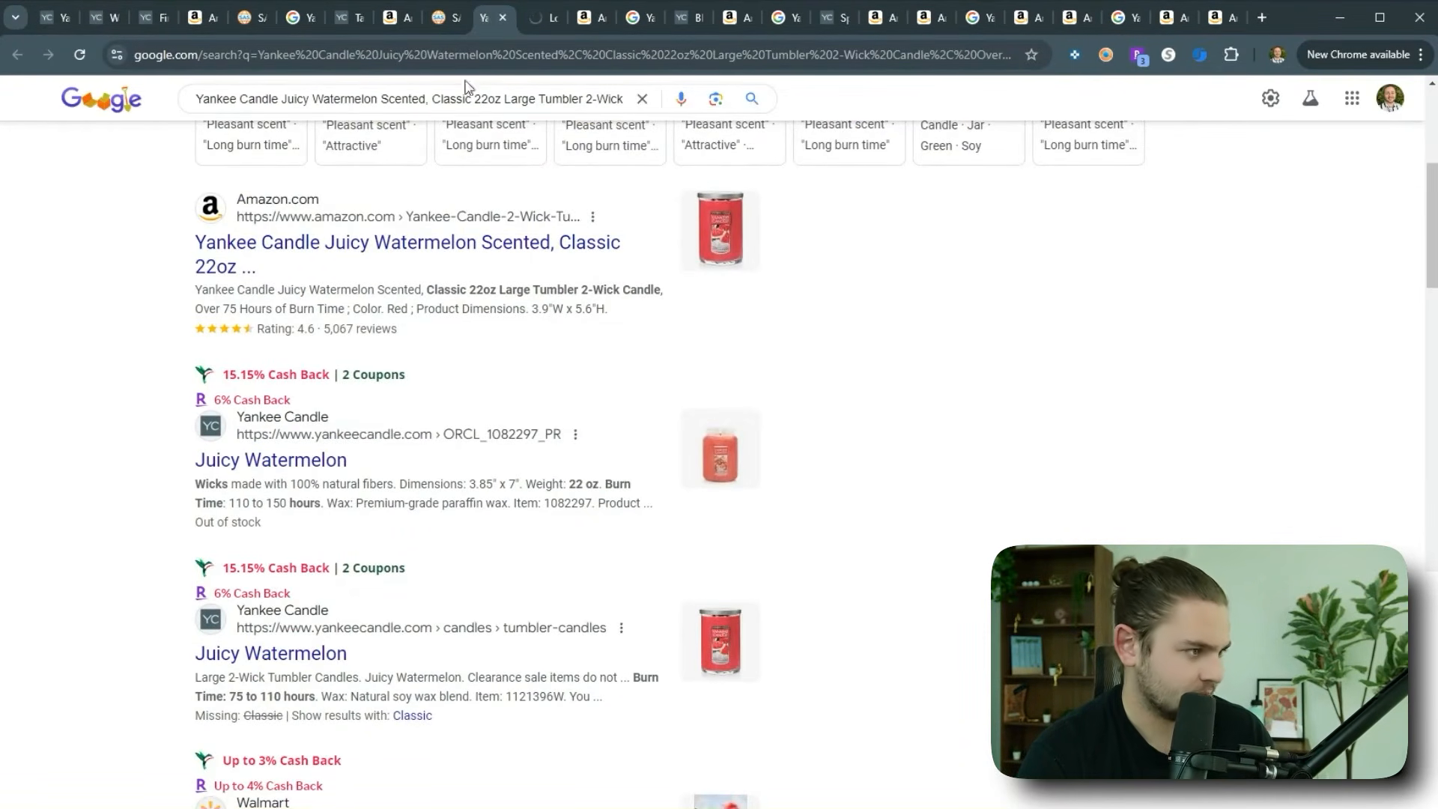
left_click(537, 22)
left_click_drag(1130, 327, 962, 330)
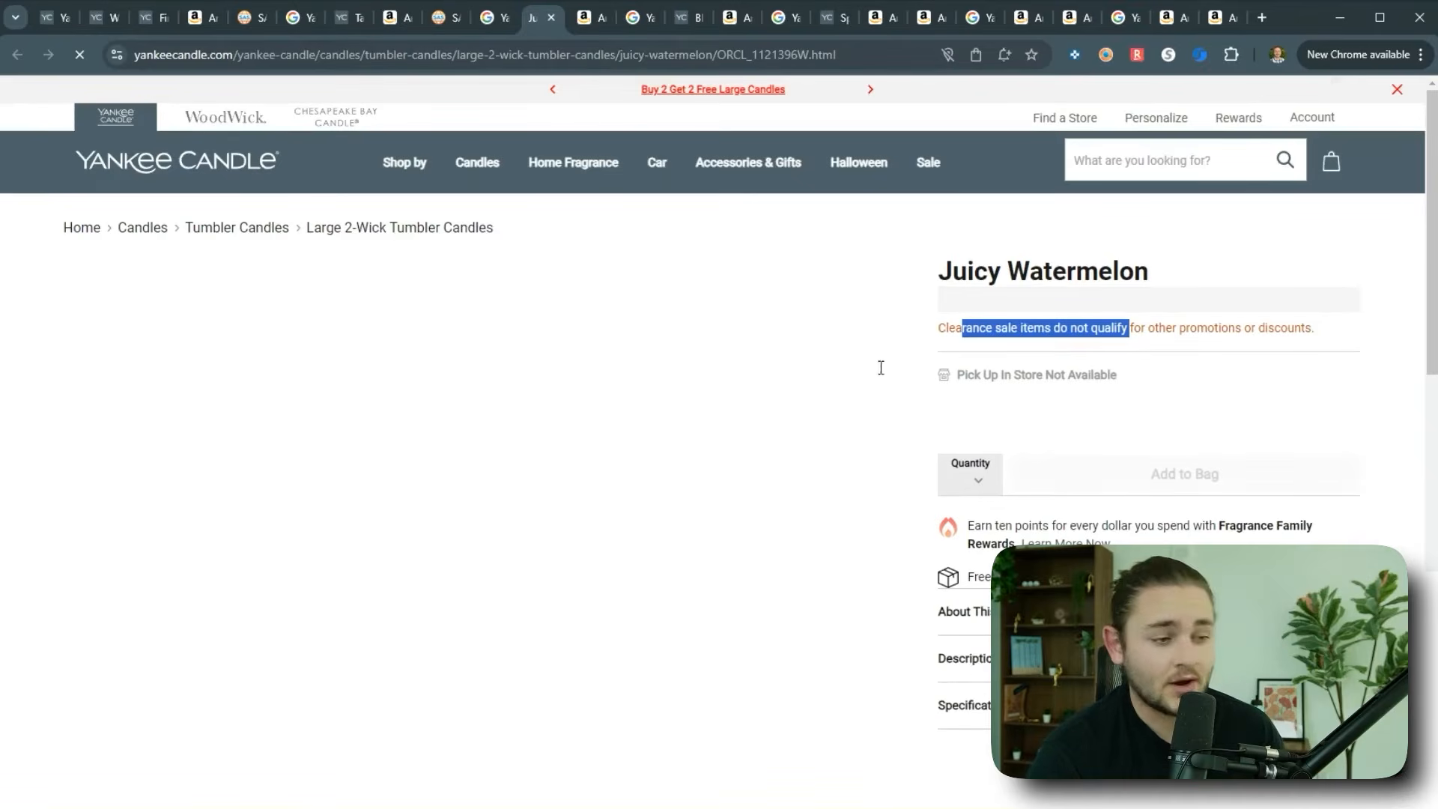
Step: Review the Juicy Watermelon tumbler's SellerAmp data on Amazon and export the product to the Christmas Google Sheet
left_click(592, 23)
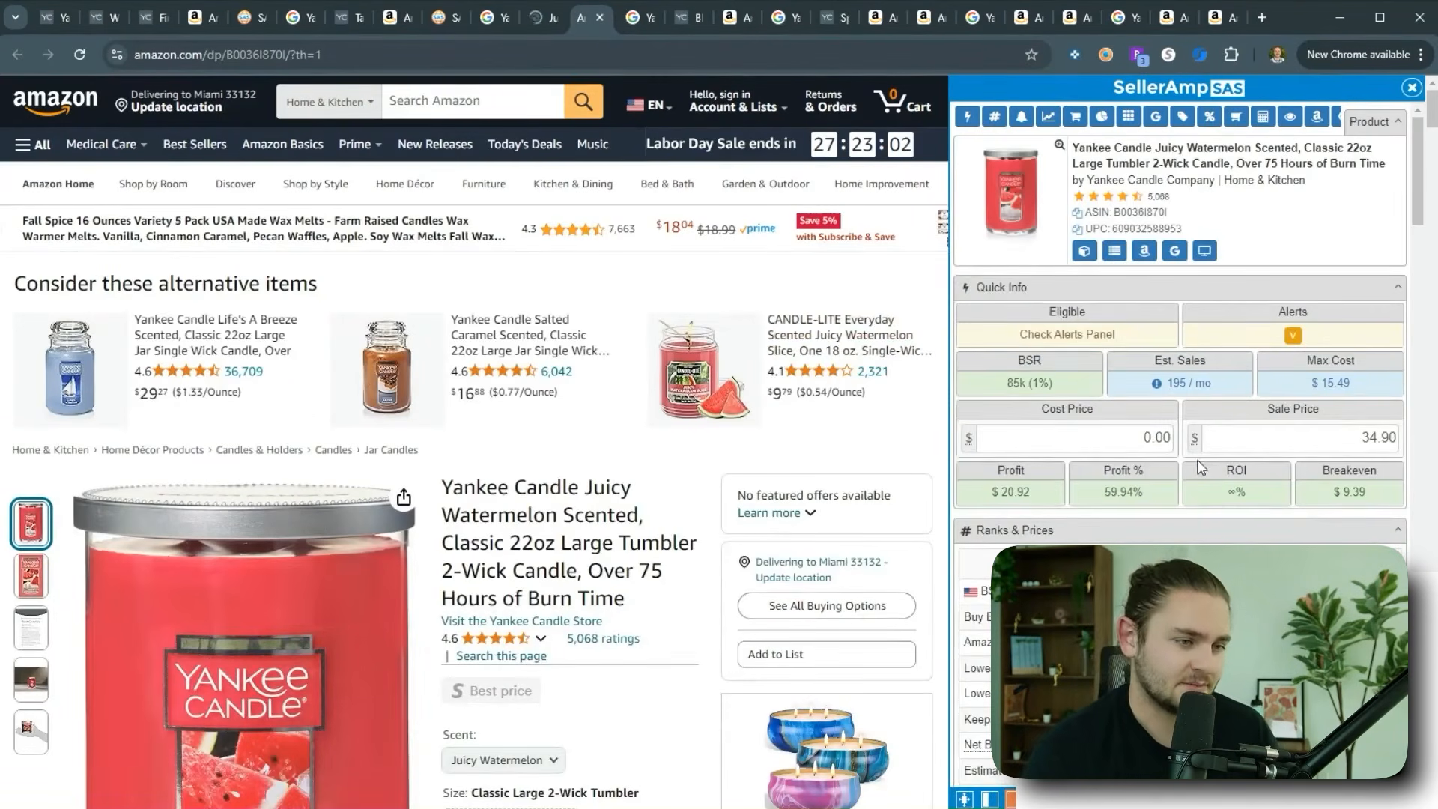
scroll(1202, 469, "down", 3)
scroll(1206, 434, "down", 12)
scroll(1210, 400, "down", 10)
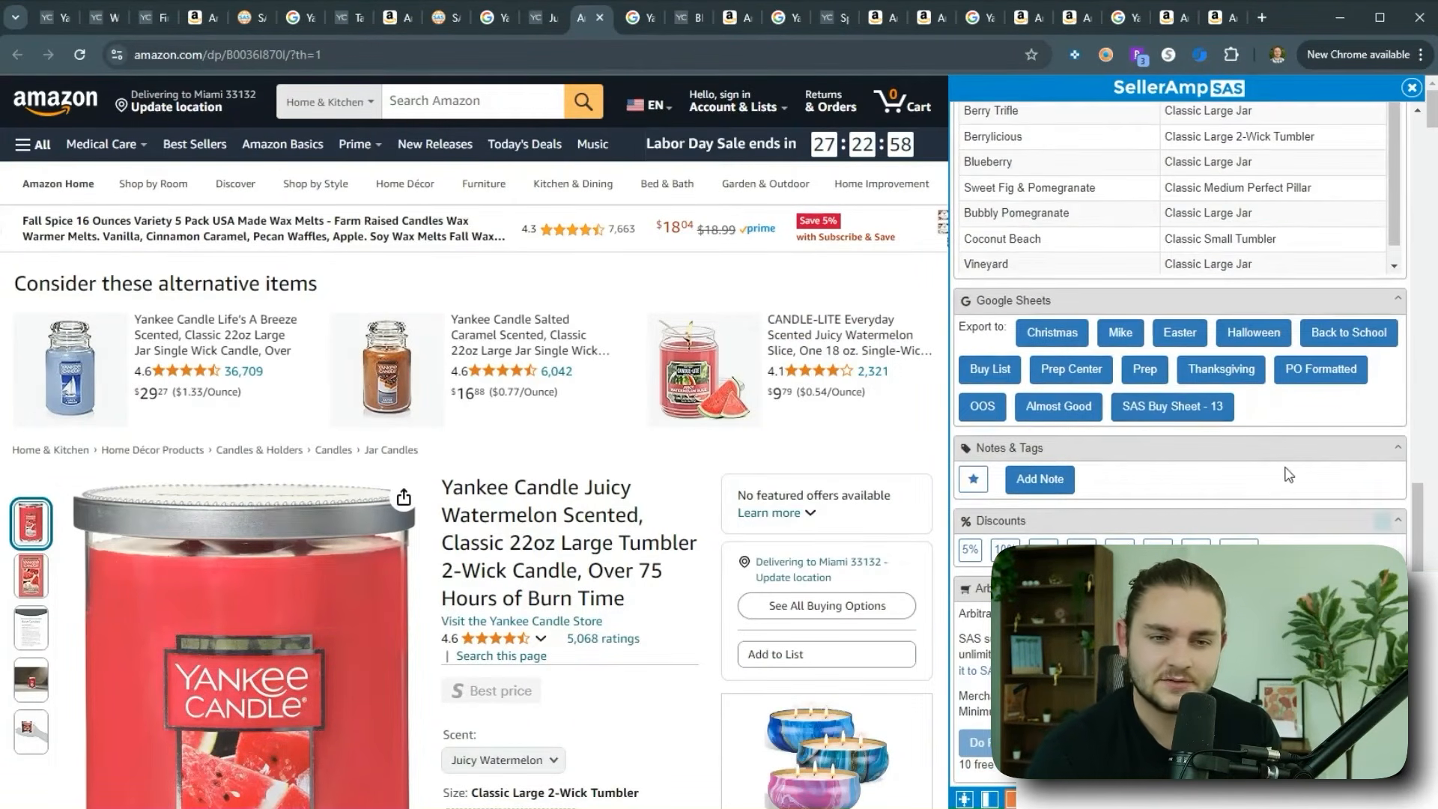
scroll(1289, 475, "down", 1)
scroll(1274, 404, "up", 1)
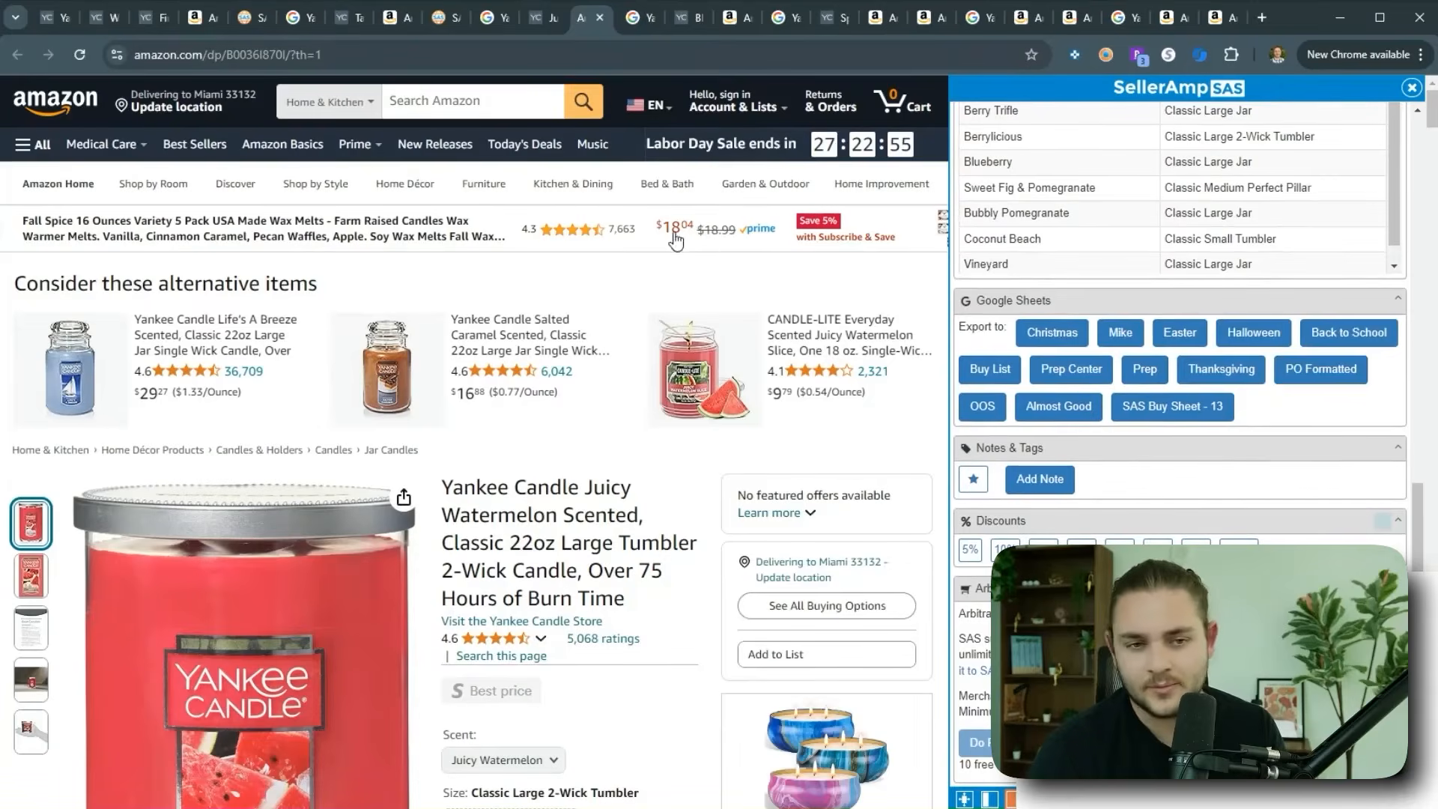
left_click(529, 16)
left_click(580, 17)
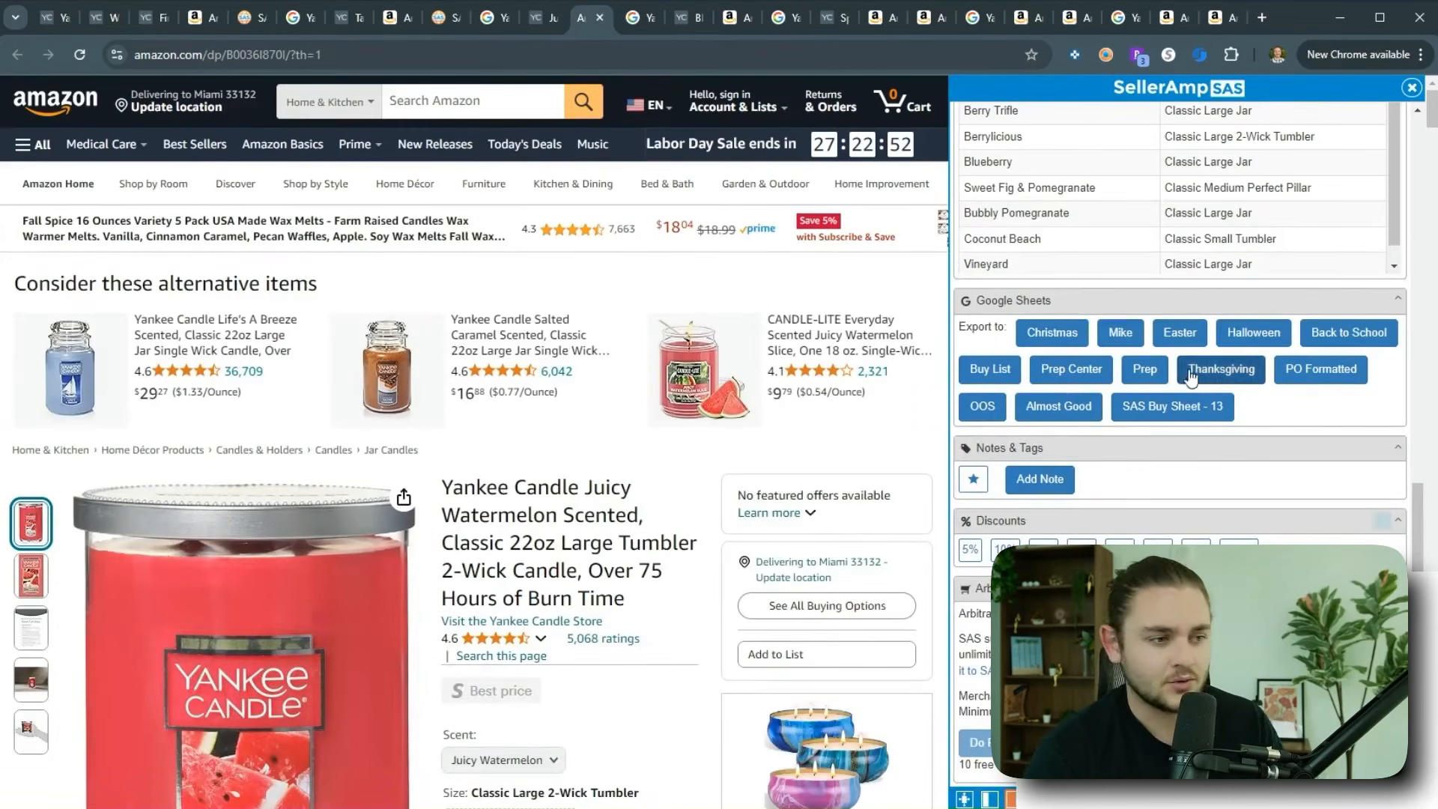
left_click(1052, 334)
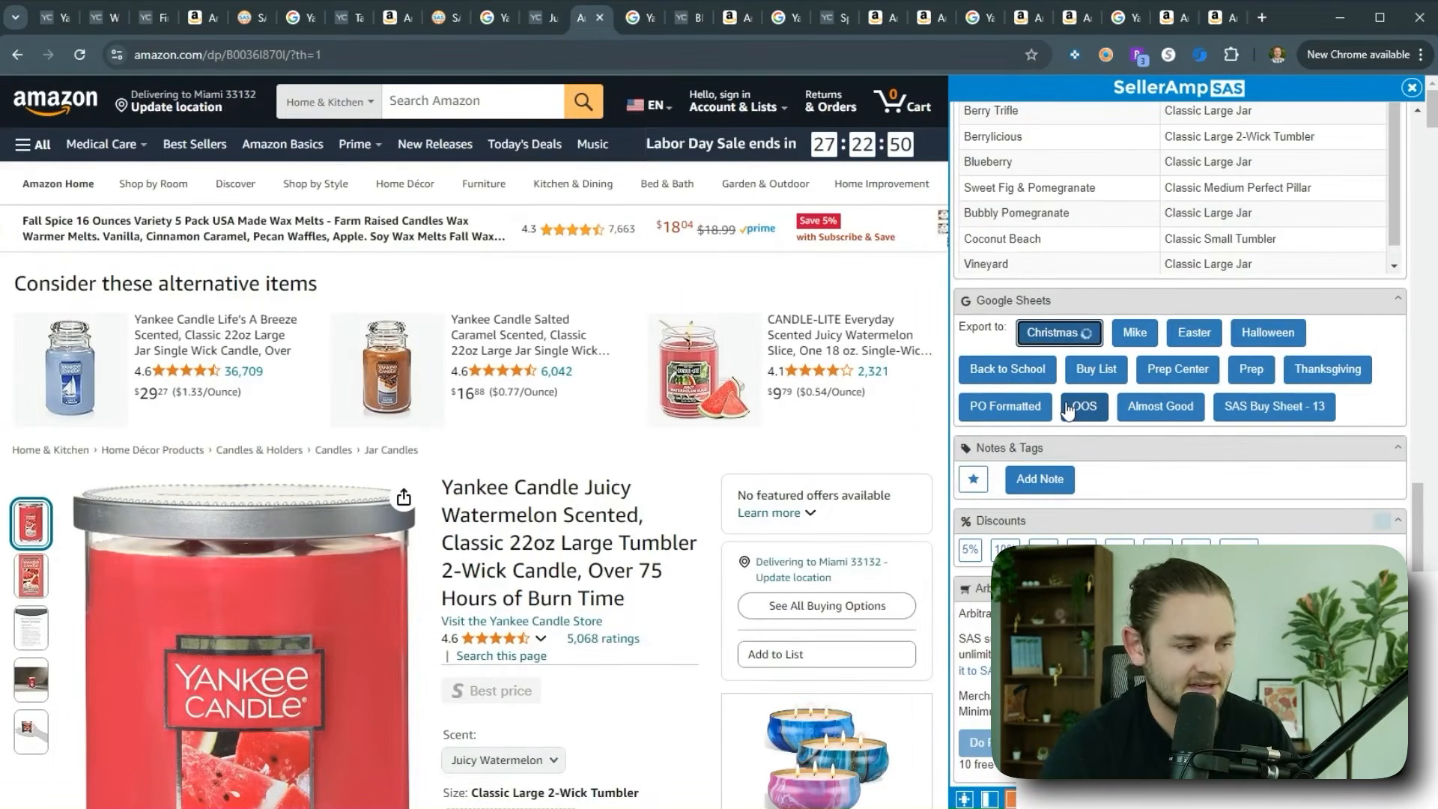
Step: Check the Juicy Watermelon tumbler's price and availability on its Yankee Candle page and return to its Amazon listing
left_click(542, 18)
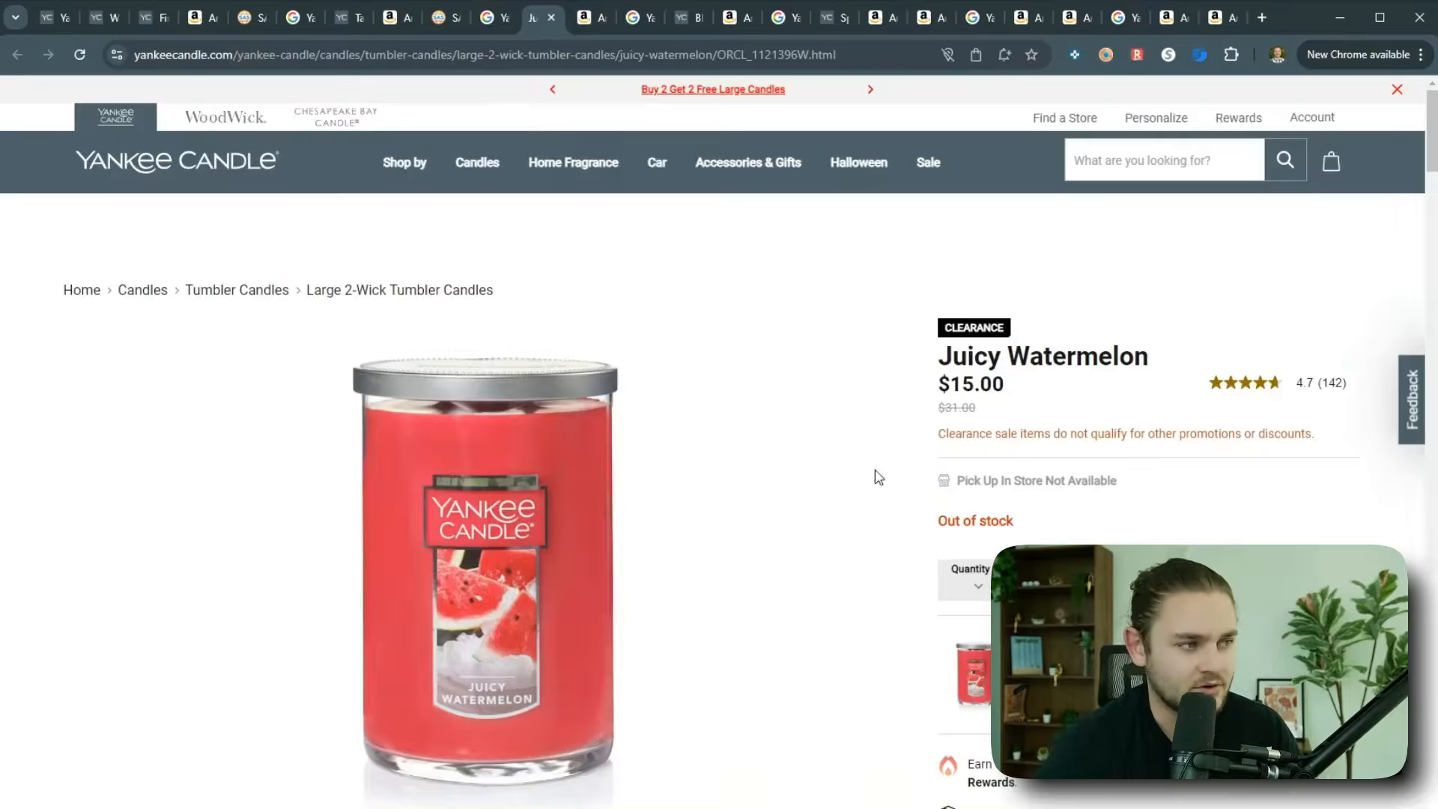
left_click(582, 18)
scroll(725, 239, "down", 3)
scroll(724, 238, "up", 3)
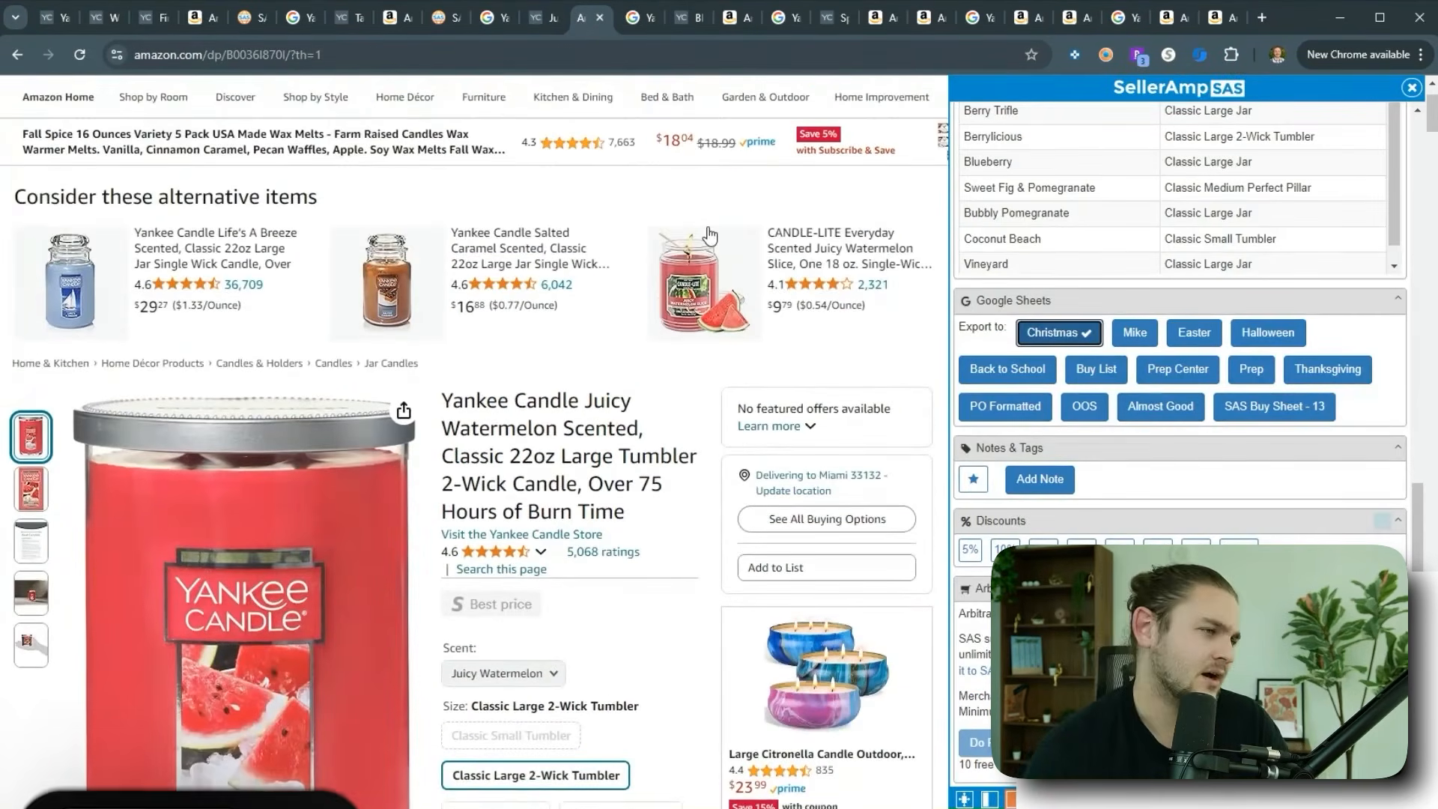
Step: Open the Christmas spreadsheet in Google Sheets and check the exported Yankee Candle row among the earlier entries
left_click(1263, 17)
type("chr")
key("Return")
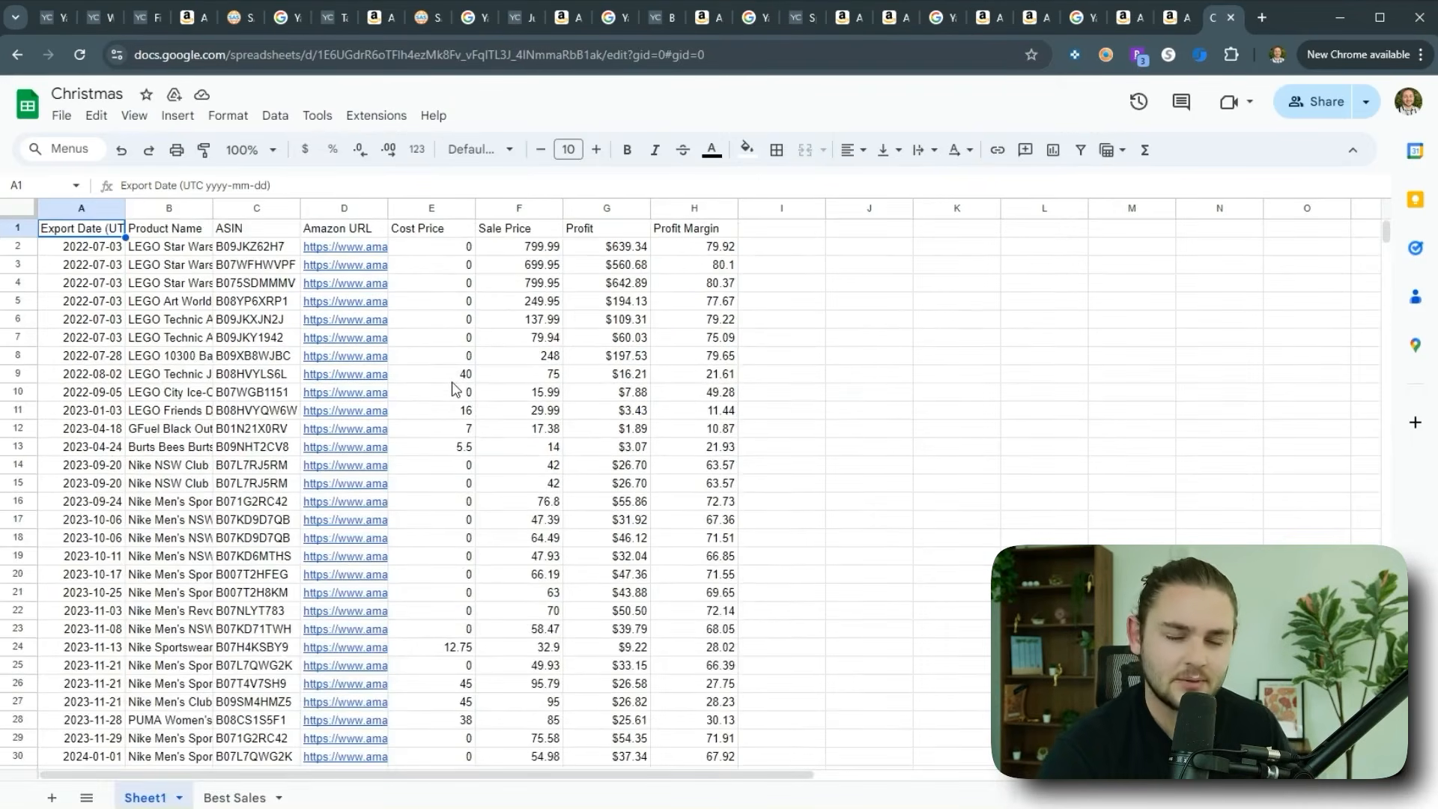
scroll(456, 378, "down", 8)
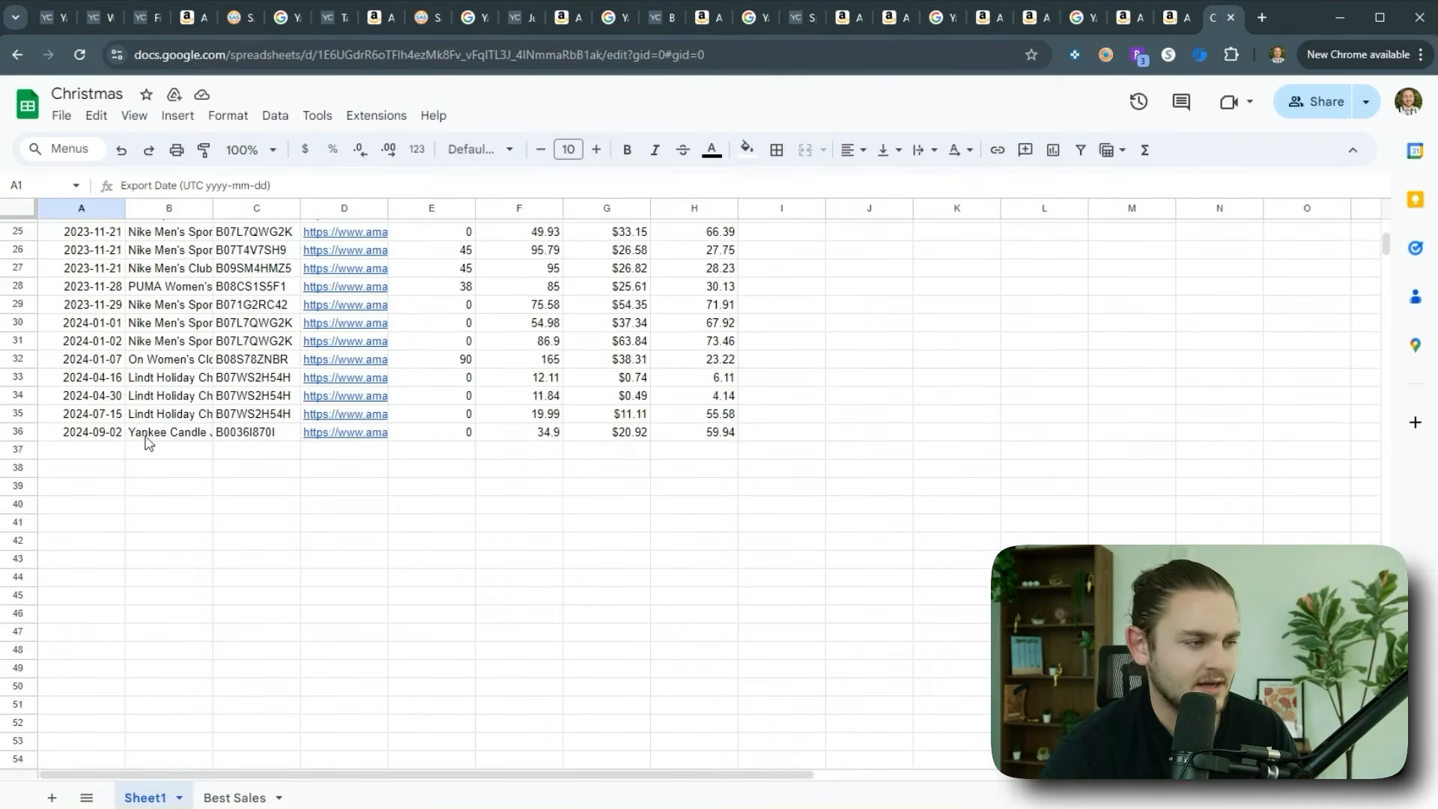
left_click(715, 435)
scroll(599, 476, "up", 8)
scroll(540, 487, "down", 10)
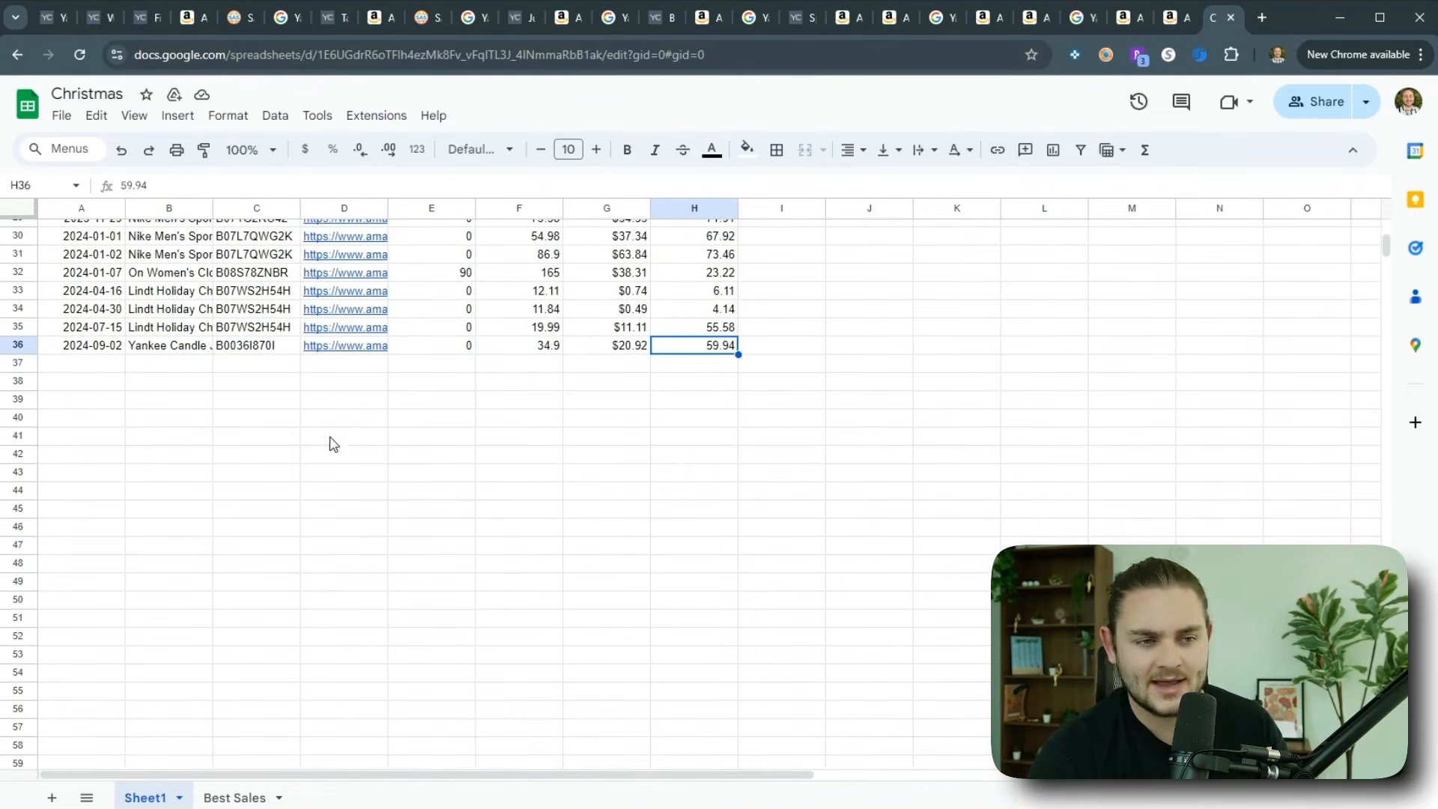
left_click(254, 363)
scroll(128, 417, "up", 5)
scroll(260, 476, "down", 3)
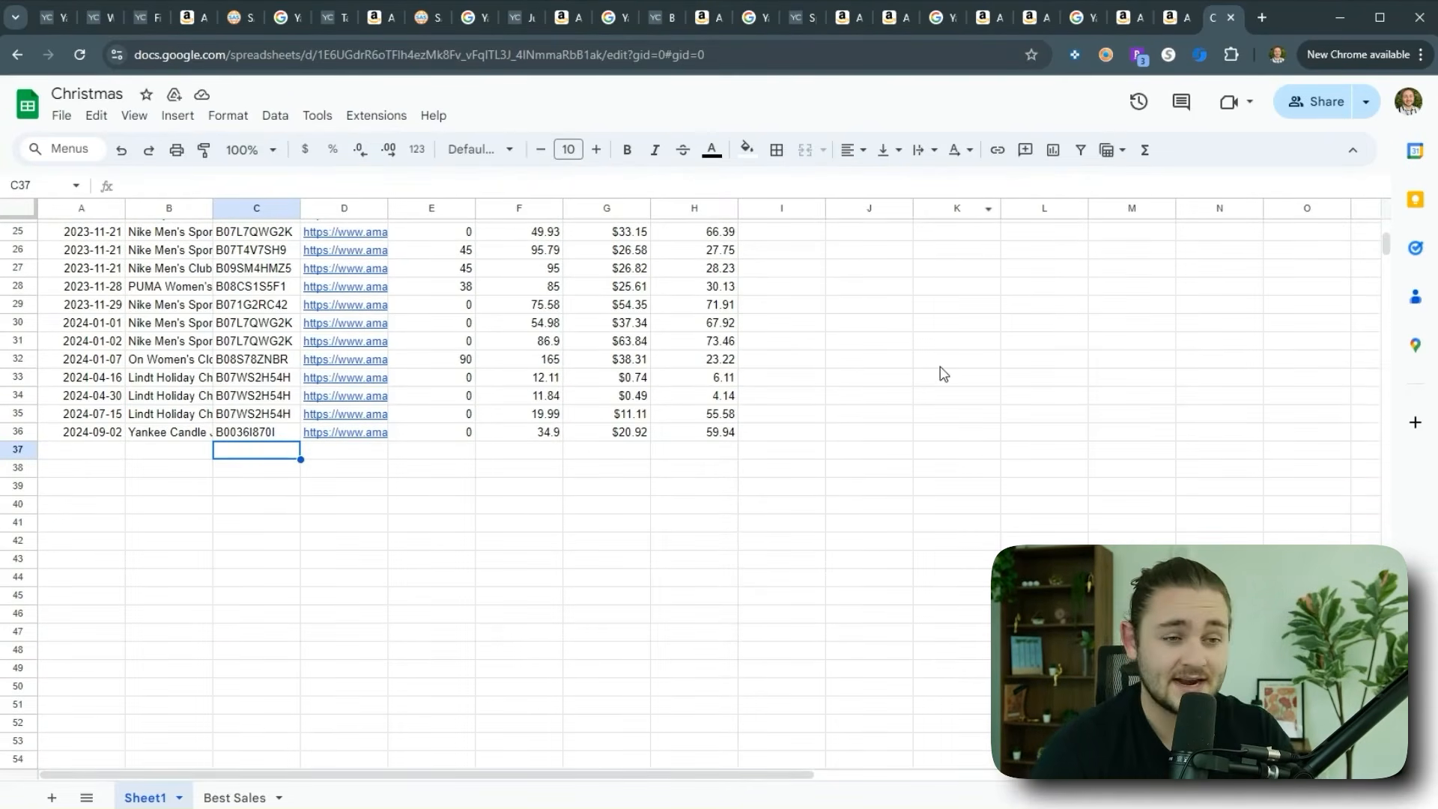
Step: Copy the Juicy Watermelon tumbler's Yankee Candle page URL into cell I36 beside its exported row
left_click(469, 21)
left_click(511, 19)
left_click(1214, 24)
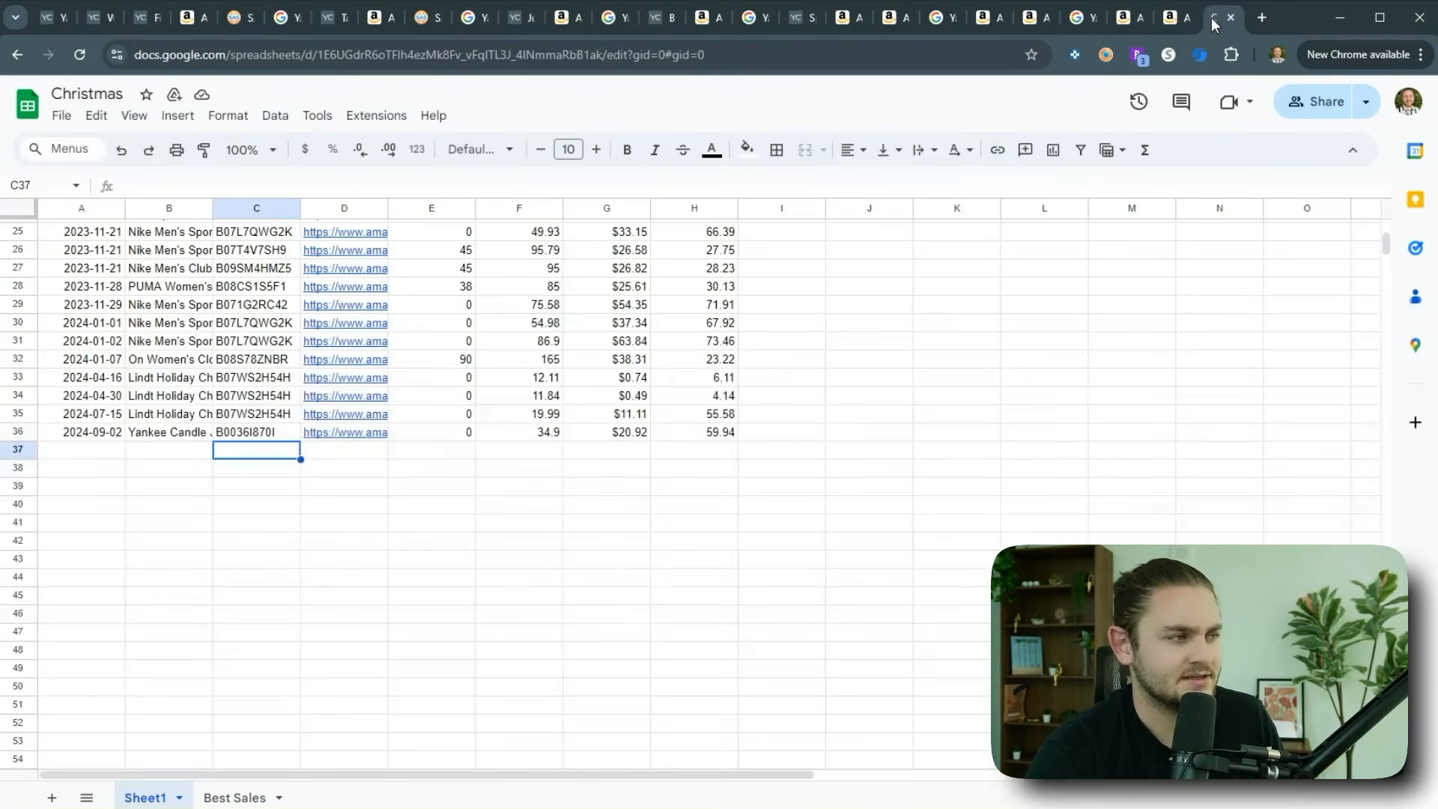
left_click(794, 432)
key("ctrl+v")
left_click(805, 487)
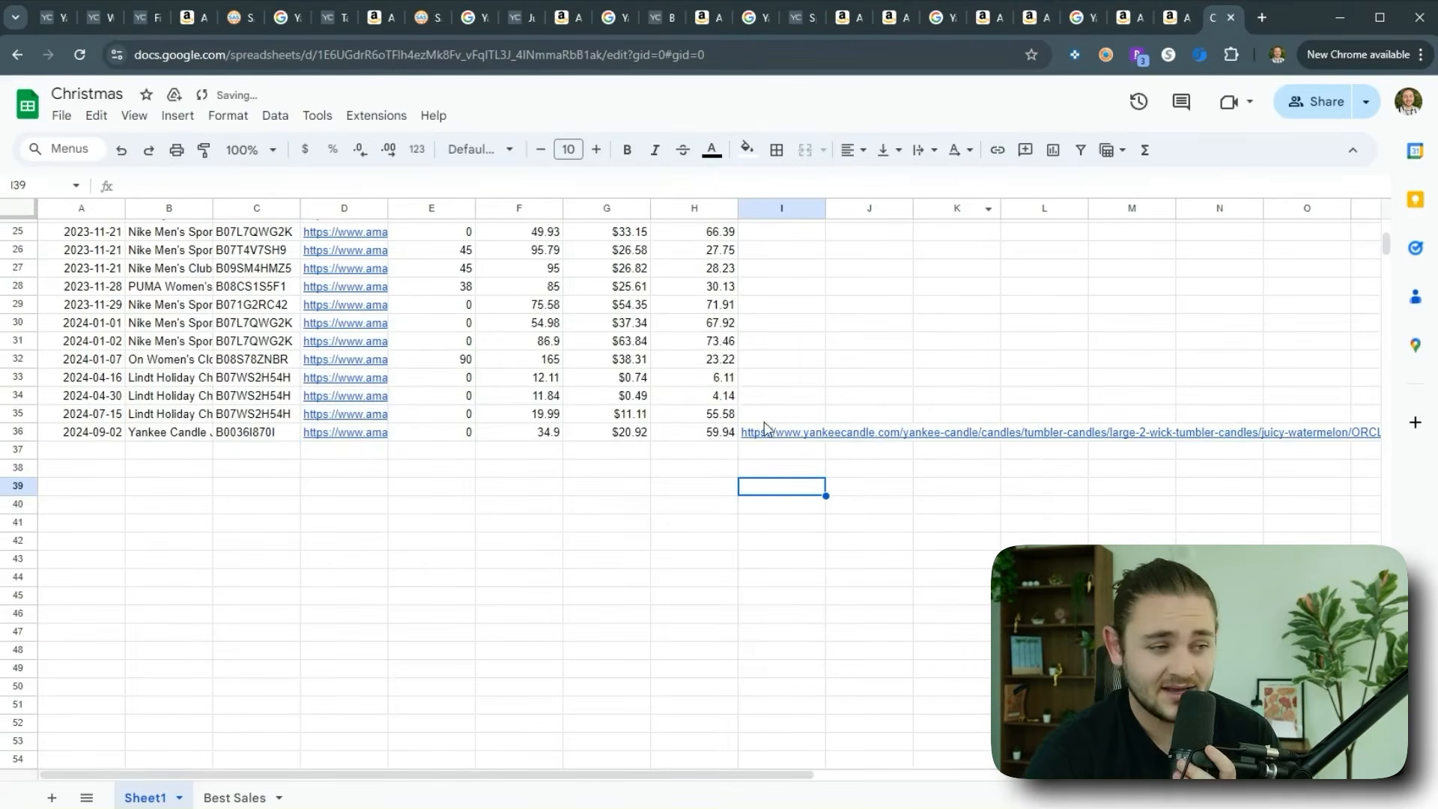
Step: Review the Amazon and Yankee Candle links in row 36 of the Christmas sheet
left_click(764, 433)
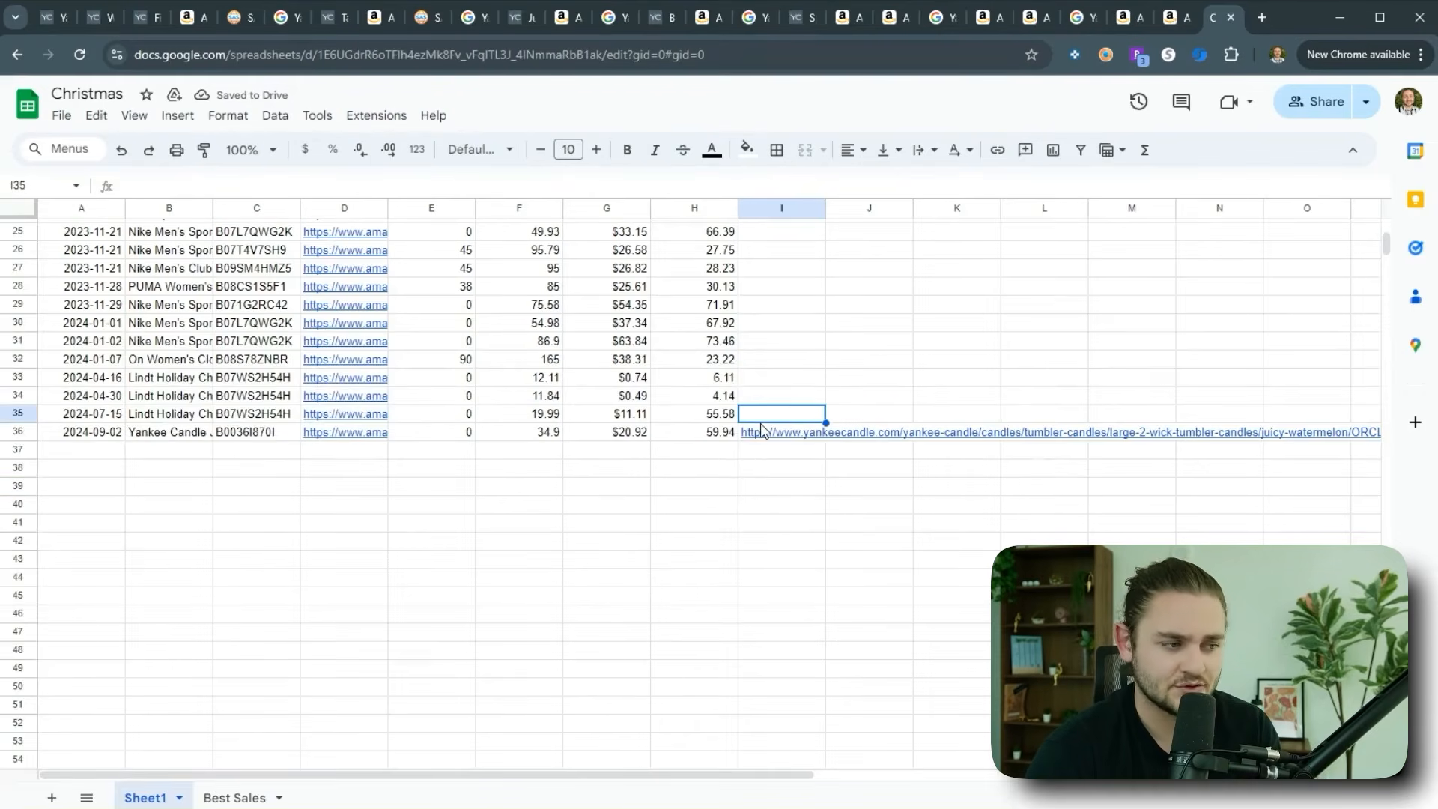
left_click(355, 434)
left_click(863, 523)
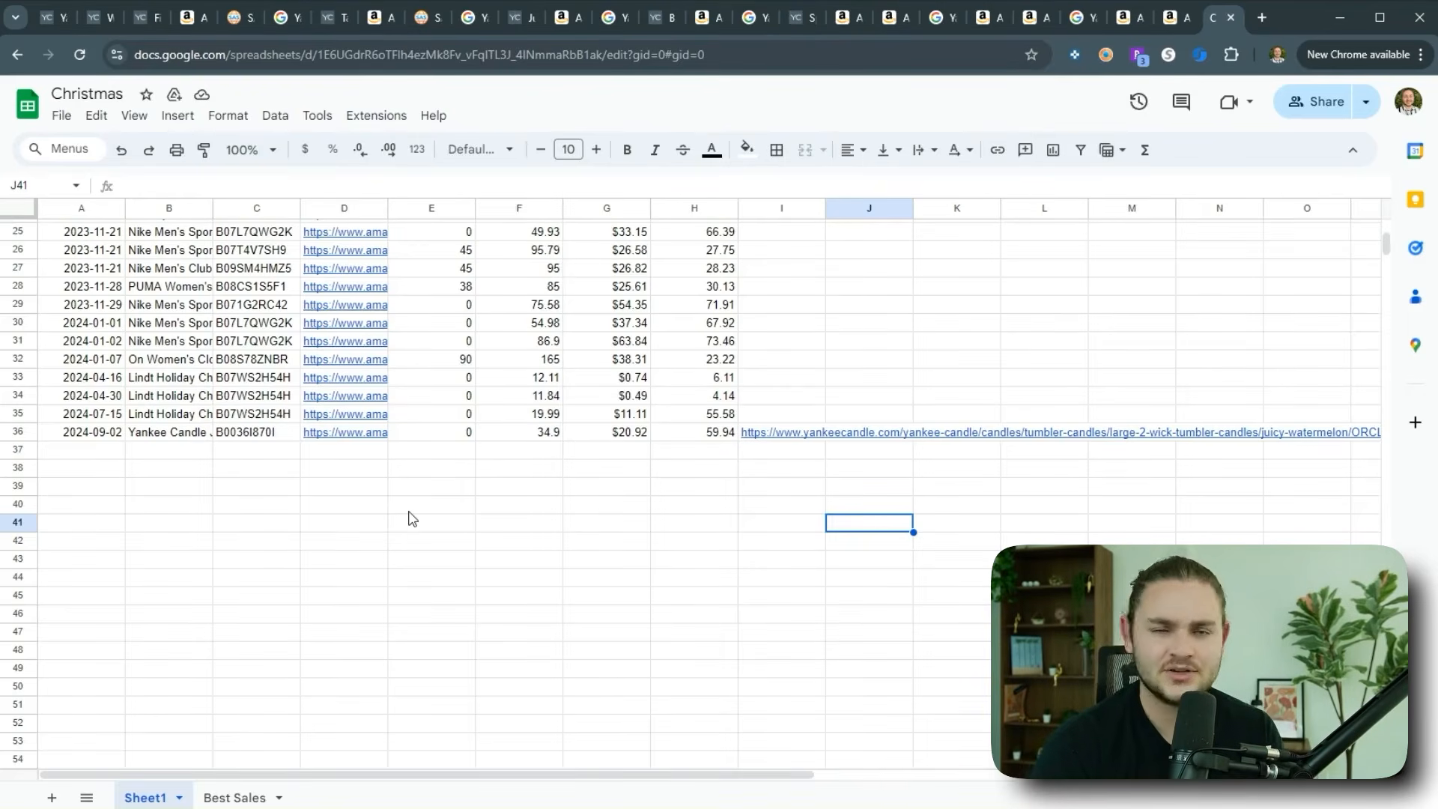
left_click(81, 435)
key("ctrl+Right")
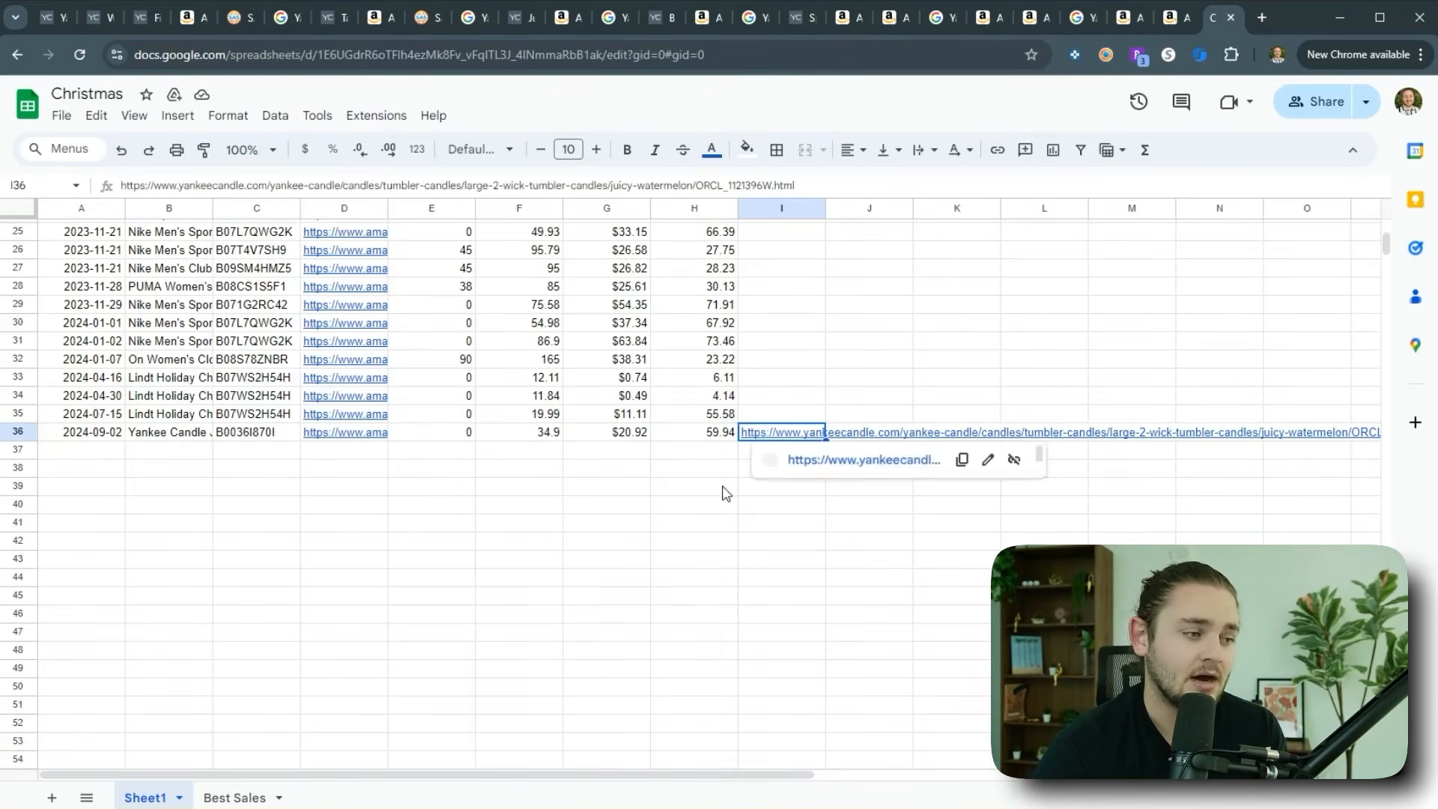
left_click(607, 486)
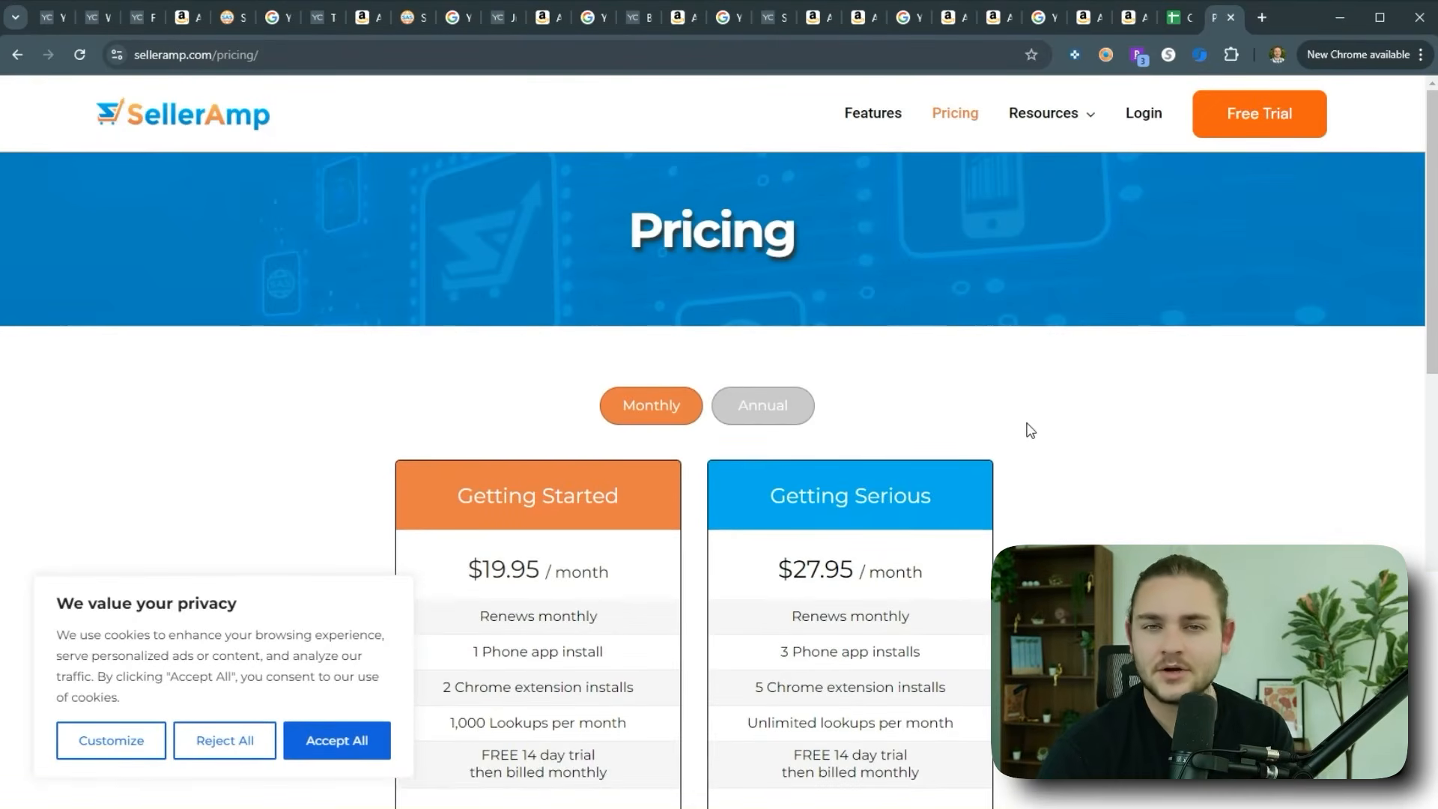
Step: Examine the monthly plans on SellerAmp's pricing page
scroll(1031, 430, "down", 2)
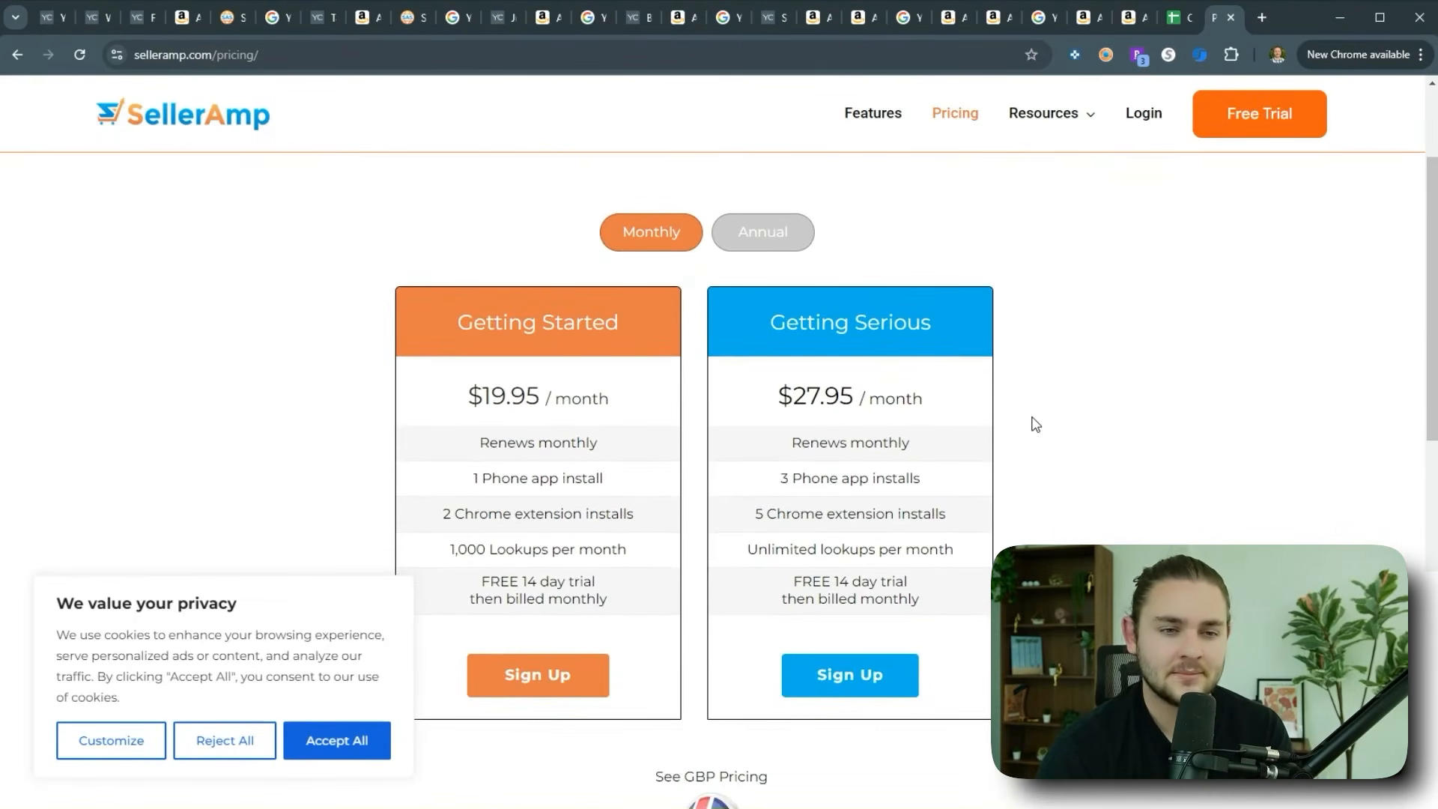